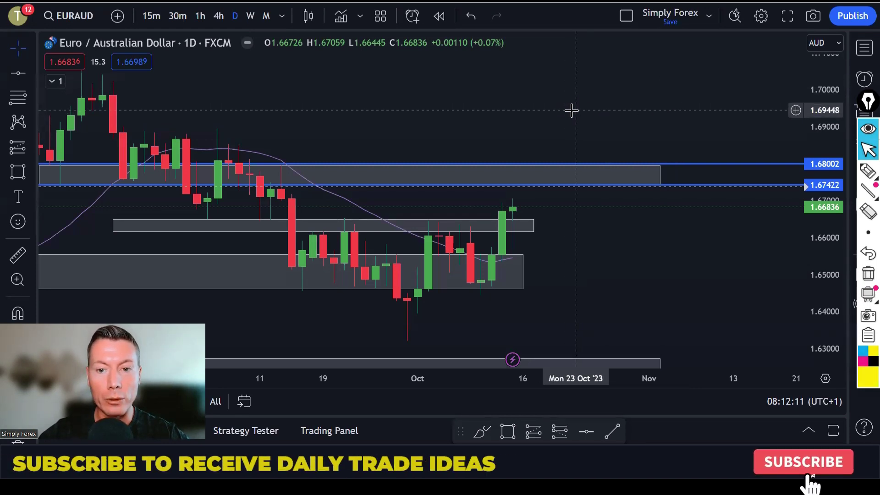
# Step: Trace the zigzag price swings on the EURAUD daily chart with the yellow pen and mark their high and low levels
pyautogui.scroll(-2, 572, 110)
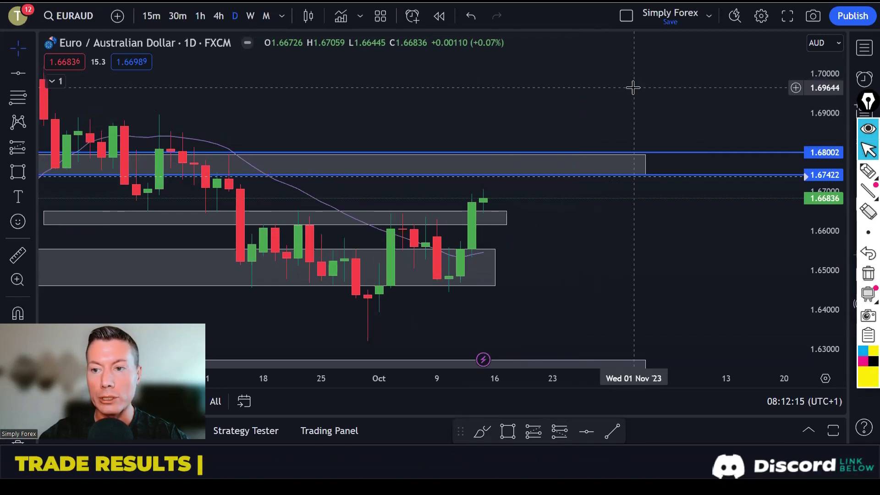
pyautogui.click(867, 172)
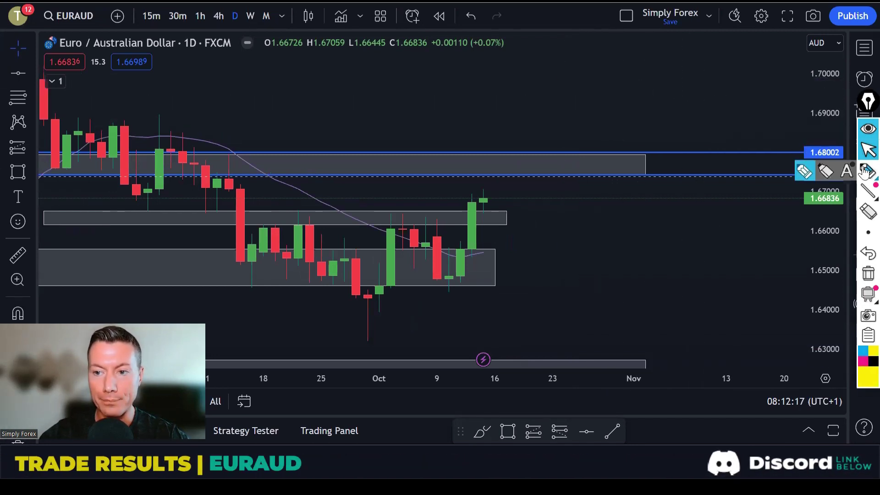
pyautogui.moveTo(210, 155)
pyautogui.mouseDown()
pyautogui.moveTo(259, 256)
pyautogui.moveTo(316, 236)
pyautogui.moveTo(348, 277)
pyautogui.moveTo(394, 268)
pyautogui.moveTo(419, 225)
pyautogui.moveTo(446, 263)
pyautogui.mouseUp()
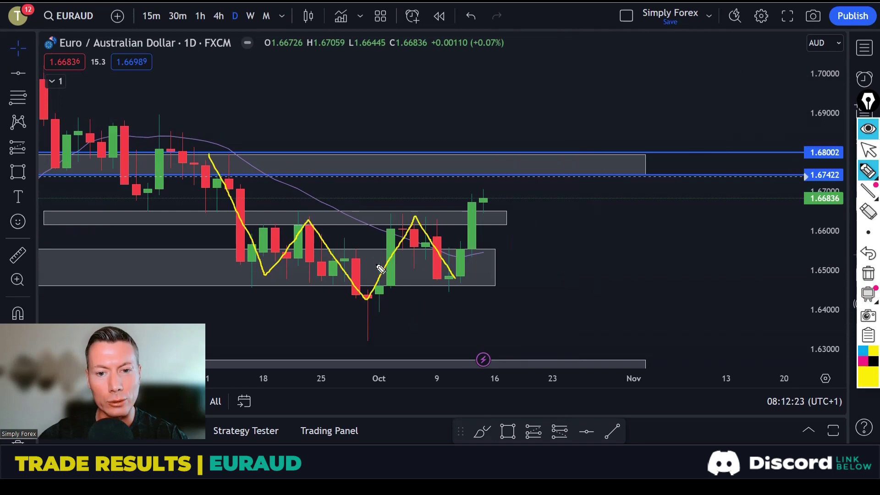
pyautogui.moveTo(279, 220); pyautogui.dragTo(427, 219)
pyautogui.moveTo(263, 287)
pyautogui.mouseDown()
pyautogui.moveTo(482, 286)
pyautogui.moveTo(507, 233)
pyautogui.moveTo(504, 199)
pyautogui.mouseUp()
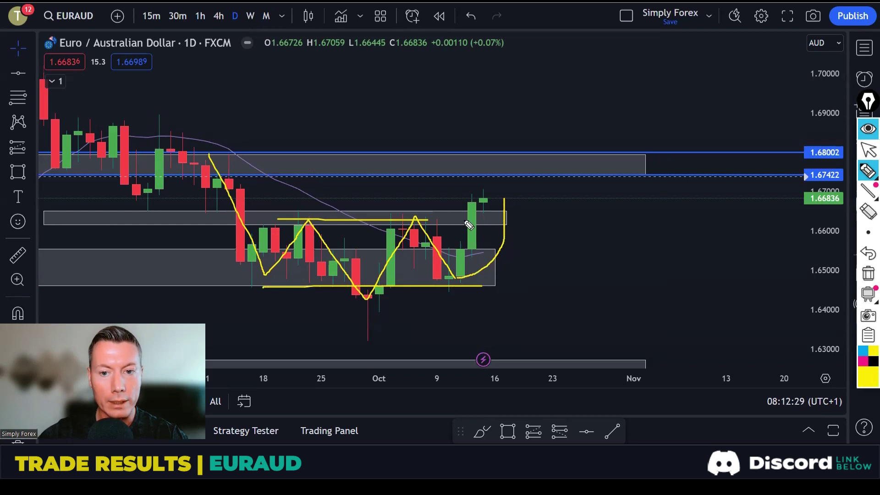
# Step: Underscore the early October high, circle the large green breakout candle, and clear the pen annotations
pyautogui.moveTo(378, 216); pyautogui.dragTo(427, 218)
pyautogui.moveTo(370, 215)
pyautogui.mouseDown()
pyautogui.moveTo(465, 206)
pyautogui.moveTo(466, 259)
pyautogui.moveTo(483, 258)
pyautogui.moveTo(487, 205)
pyautogui.mouseUp()
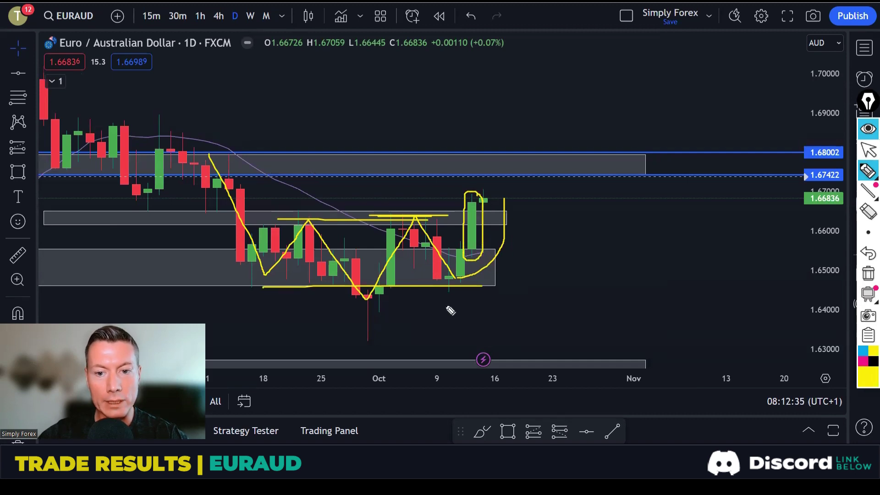
pyautogui.click(867, 274)
# Step: Mark the higher highs and higher lows of the October upswing with short lines, and clear the annotations
pyautogui.moveTo(376, 217); pyautogui.dragTo(500, 203)
pyautogui.moveTo(354, 308)
pyautogui.mouseDown()
pyautogui.moveTo(408, 307)
pyautogui.moveTo(507, 286)
pyautogui.mouseUp()
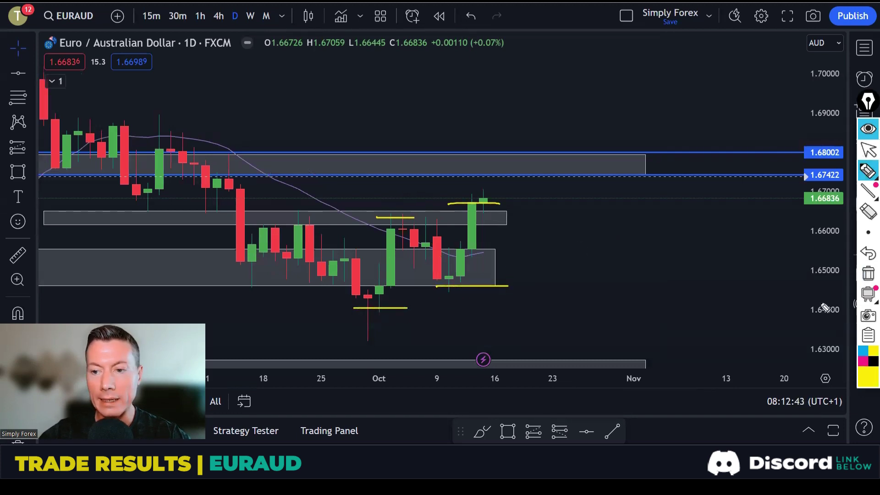
pyautogui.click(867, 275)
# Step: Sketch an arrow from the retested grey zone up to the 1.67422 line, mark that target, and clear the annotations
pyautogui.moveTo(482, 213); pyautogui.dragTo(511, 179)
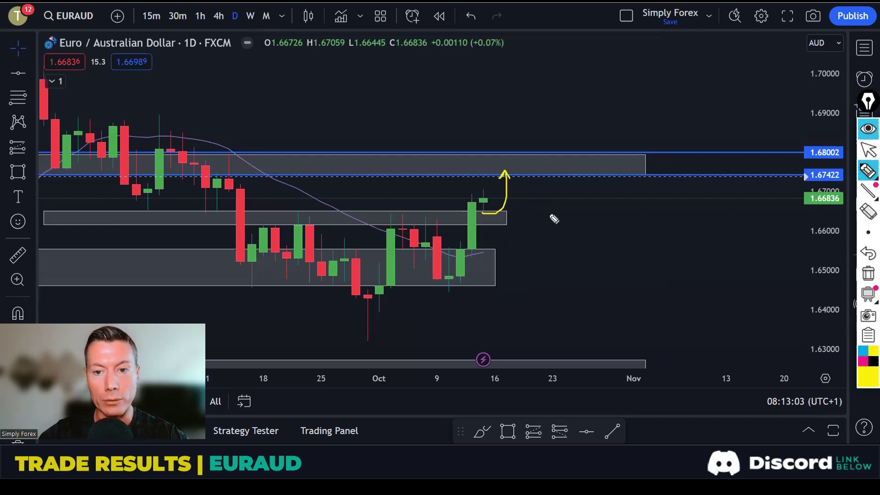
pyautogui.moveTo(517, 181); pyautogui.dragTo(558, 181)
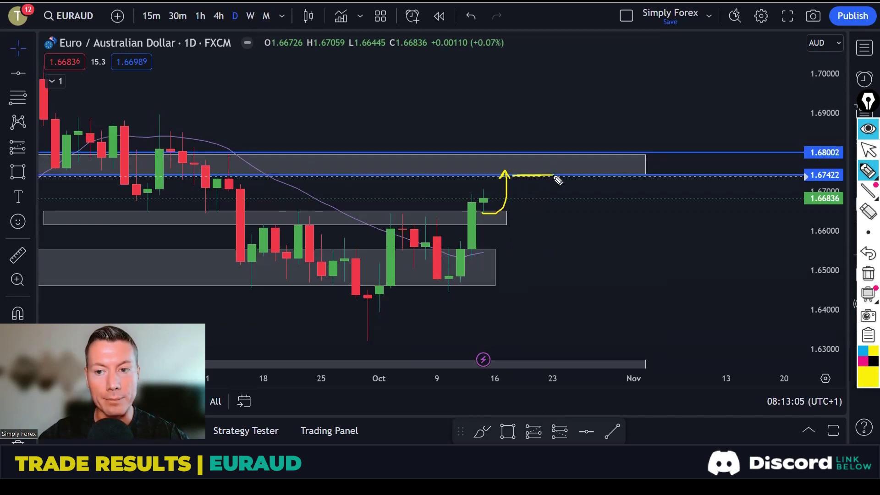
pyautogui.click(868, 274)
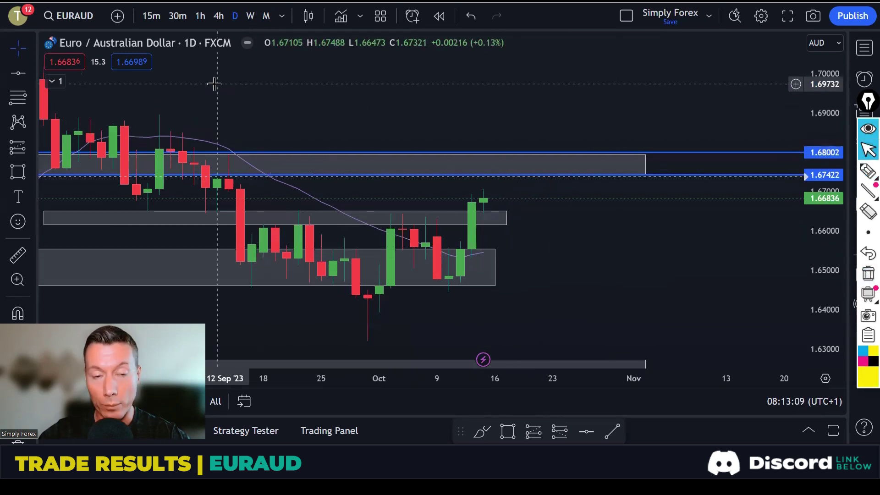
# Step: Switch the EURAUD chart to the 4-hour timeframe
pyautogui.click(219, 16)
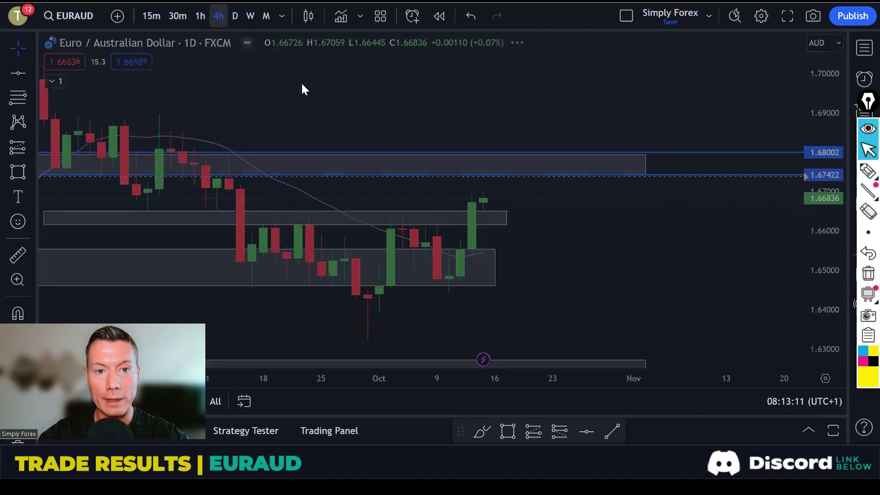
pyautogui.scroll(-5, 587, 246)
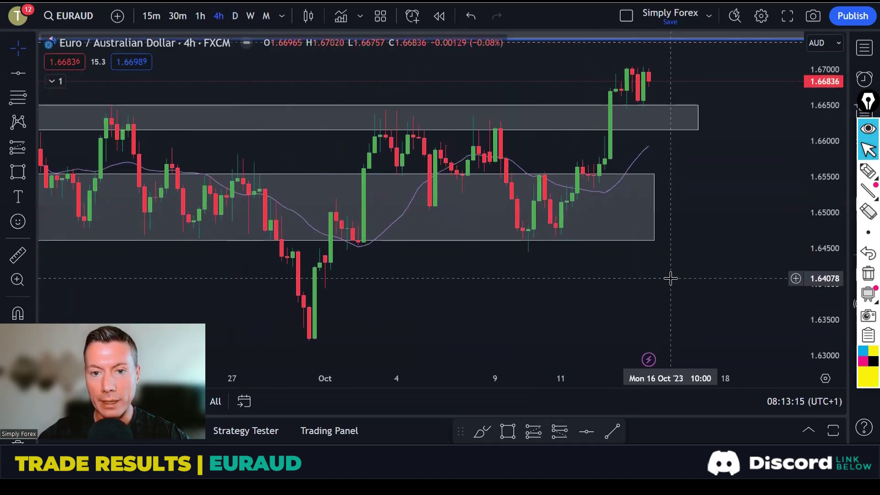
pyautogui.scroll(-3, 672, 278)
# Step: Mark the repeated highs in the grey zone near 1.6650, circle the recent retest there, and clear the annotations
pyautogui.moveTo(864, 191)
pyautogui.click(868, 171)
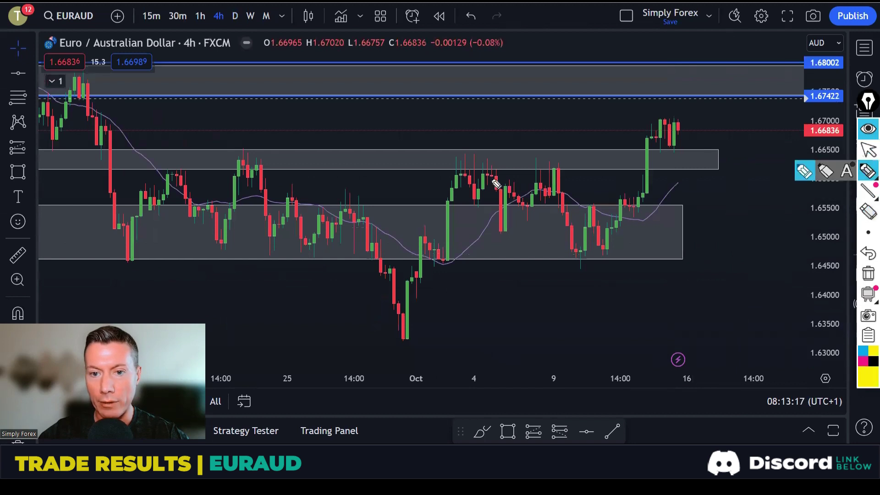
pyautogui.moveTo(141, 166); pyautogui.dragTo(264, 163)
pyautogui.moveTo(423, 161); pyautogui.dragTo(472, 161)
pyautogui.moveTo(539, 163); pyautogui.dragTo(556, 162)
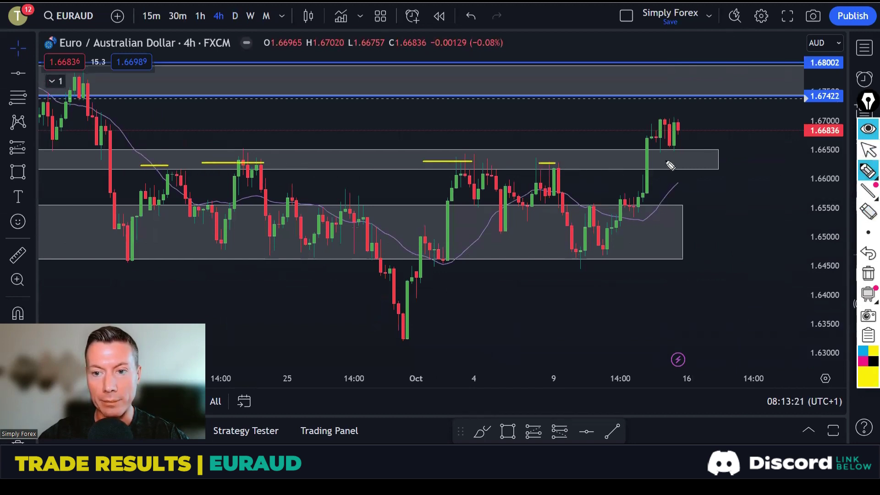
pyautogui.moveTo(660, 155)
pyautogui.mouseDown()
pyautogui.moveTo(675, 168)
pyautogui.moveTo(664, 164)
pyautogui.mouseUp()
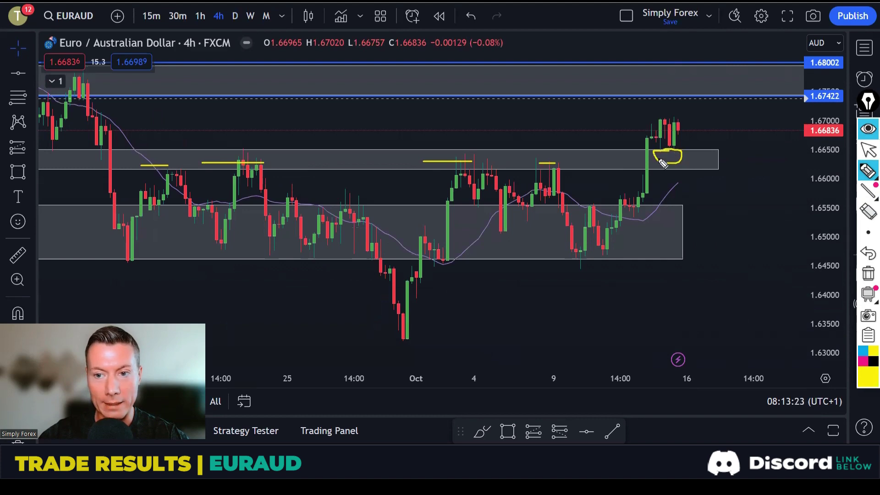
pyautogui.click(869, 274)
# Step: Outline the green 13 October candle and sketch a projected dip to the moving average followed by an upward arrow
pyautogui.scroll(3, 667, 234)
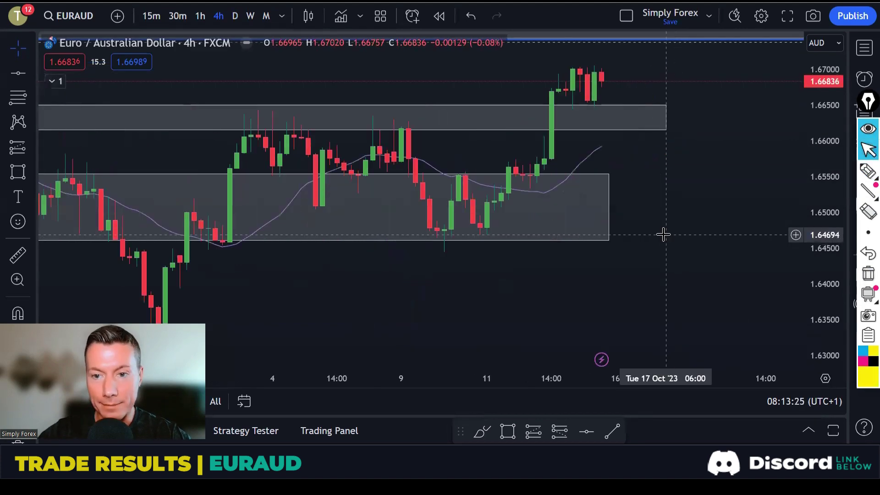
pyautogui.click(869, 171)
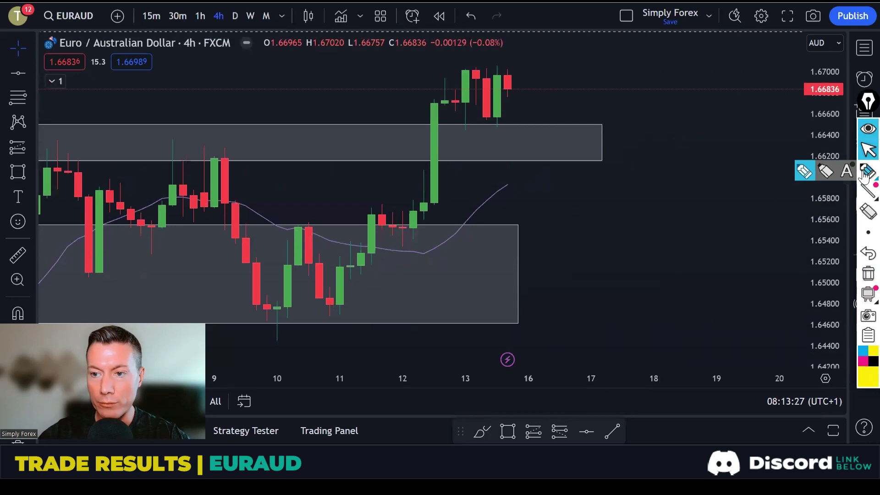
pyautogui.moveTo(479, 69)
pyautogui.mouseDown()
pyautogui.moveTo(464, 69)
pyautogui.moveTo(461, 118)
pyautogui.moveTo(473, 146)
pyautogui.moveTo(476, 70)
pyautogui.moveTo(458, 66)
pyautogui.mouseUp()
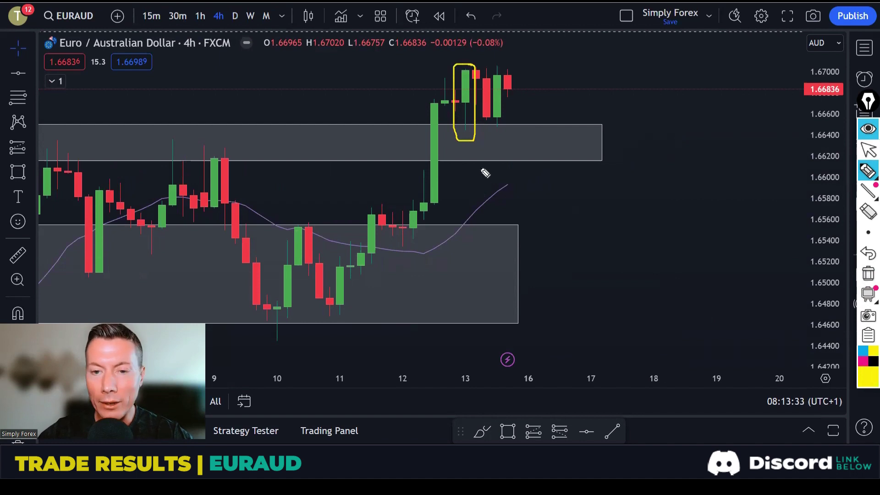
pyautogui.moveTo(472, 133)
pyautogui.mouseDown()
pyautogui.moveTo(507, 188)
pyautogui.moveTo(540, 83)
pyautogui.moveTo(547, 85)
pyautogui.mouseUp()
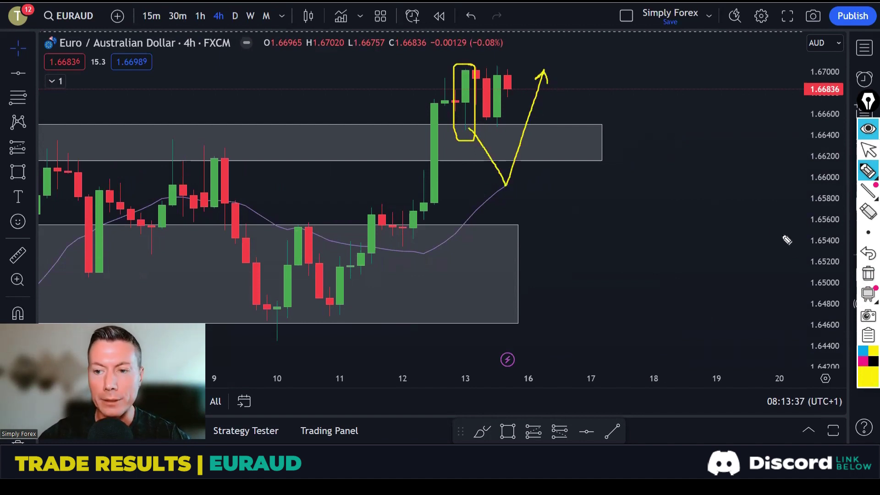
# Step: Replace the projected path with a fresh outline of the 13 October candle and a mark at the preceding wick high, and clear the drawings
pyautogui.click(867, 274)
pyautogui.moveTo(477, 85)
pyautogui.mouseDown()
pyautogui.moveTo(472, 65)
pyautogui.moveTo(457, 89)
pyautogui.moveTo(457, 138)
pyautogui.moveTo(479, 132)
pyautogui.moveTo(479, 75)
pyautogui.moveTo(449, 82)
pyautogui.mouseUp()
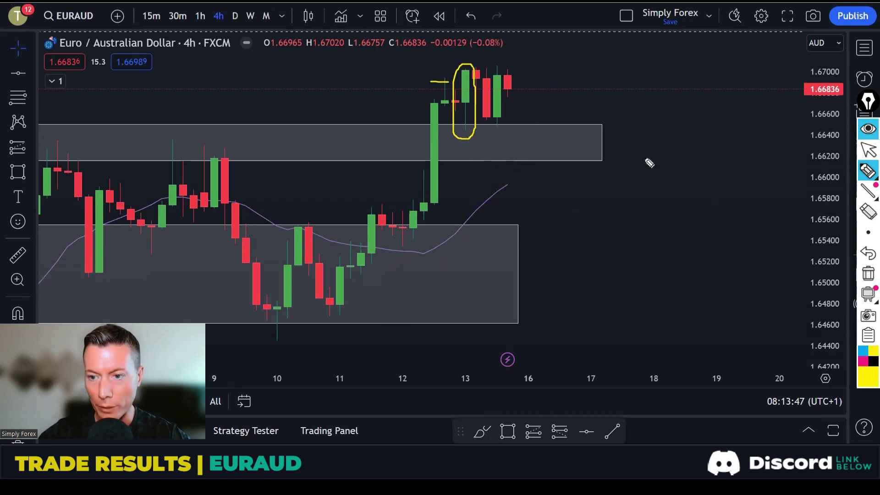
pyautogui.click(866, 275)
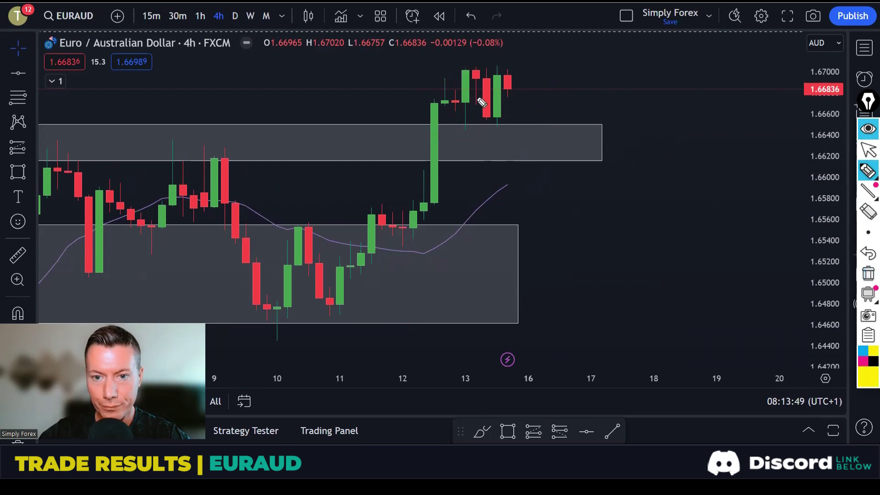
# Step: Mark trade levels beside the 13 October candle and inside the grey zone, with an upward arrow and the last green candle outlined, and clear them
pyautogui.moveTo(467, 87); pyautogui.dragTo(489, 88)
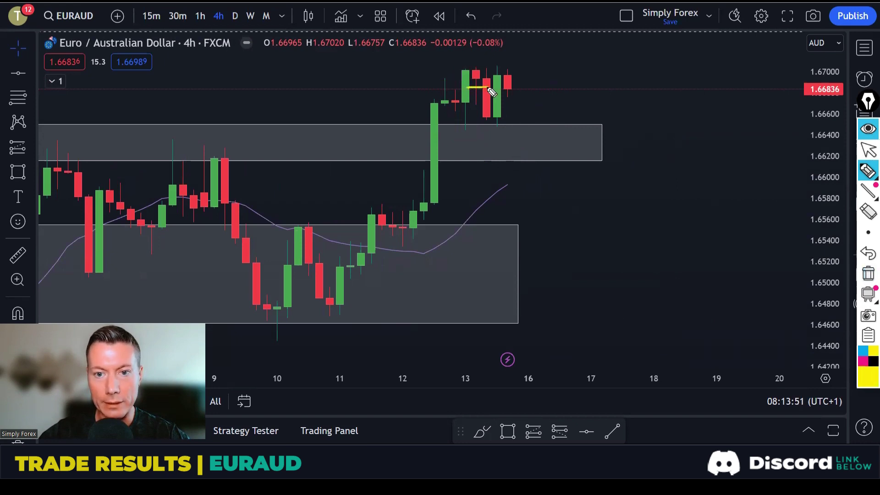
pyautogui.moveTo(455, 147); pyautogui.dragTo(485, 151)
pyautogui.moveTo(517, 94)
pyautogui.mouseDown()
pyautogui.moveTo(546, 52)
pyautogui.moveTo(544, 32)
pyautogui.mouseUp()
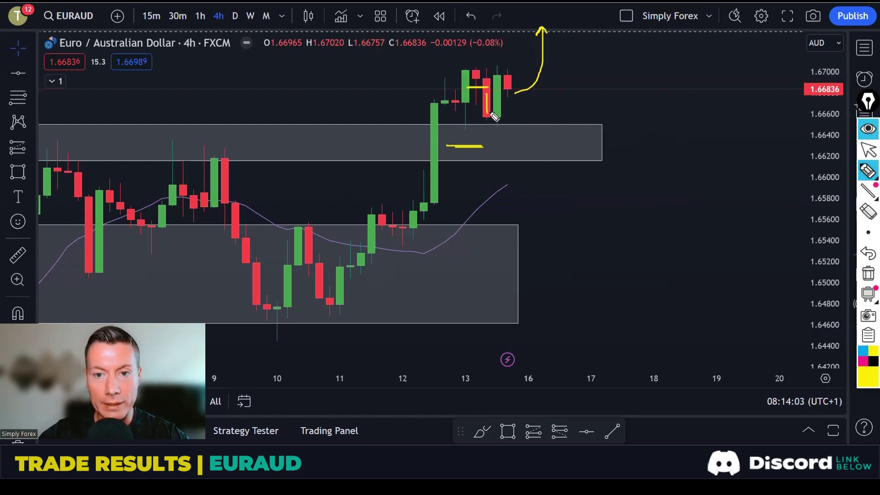
pyautogui.moveTo(501, 69)
pyautogui.mouseDown()
pyautogui.moveTo(496, 118)
pyautogui.moveTo(510, 96)
pyautogui.moveTo(499, 64)
pyautogui.mouseUp()
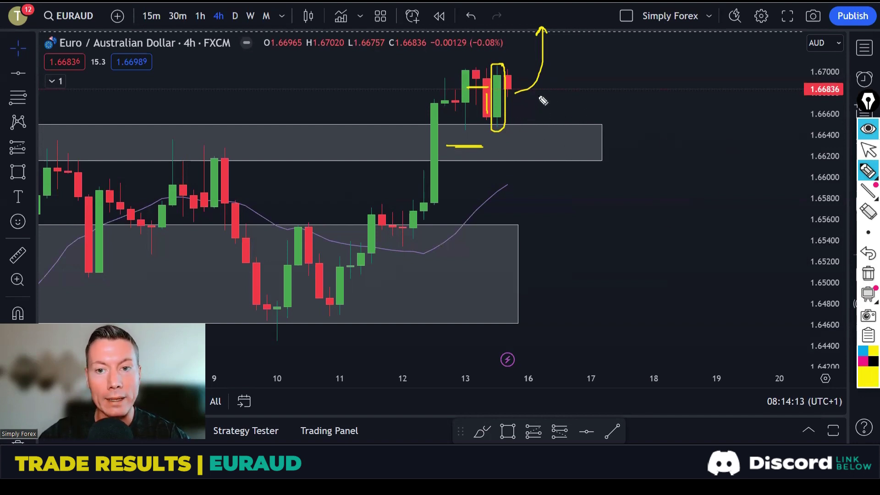
pyautogui.click(868, 273)
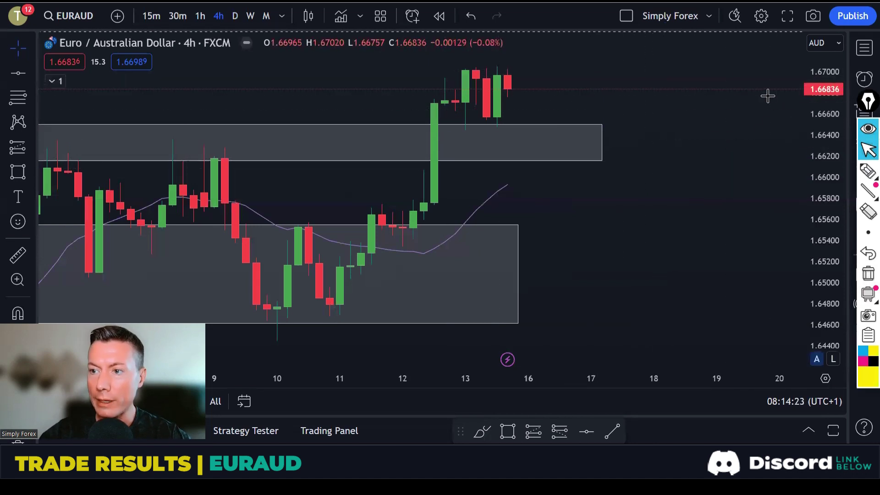
# Step: Load GBPAUD from the watchlist and switch its chart to the daily timeframe
pyautogui.click(862, 49)
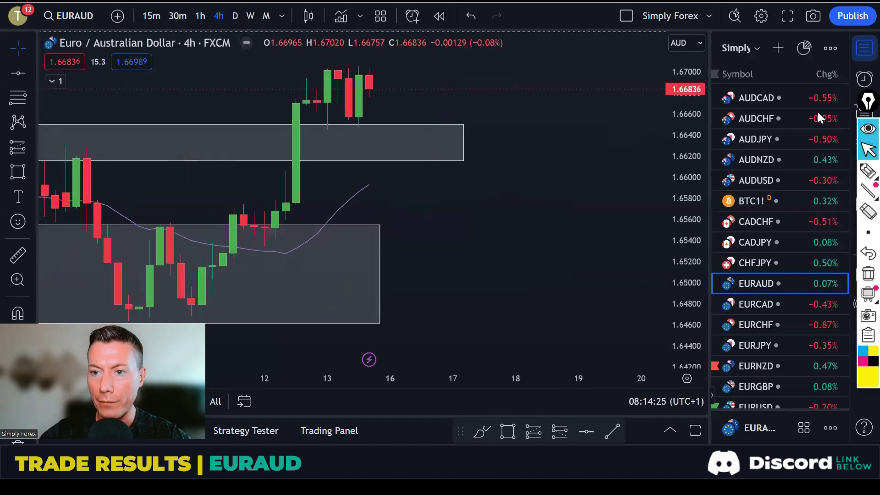
pyautogui.scroll(-5, 779, 230)
pyautogui.click(756, 224)
pyautogui.click(860, 50)
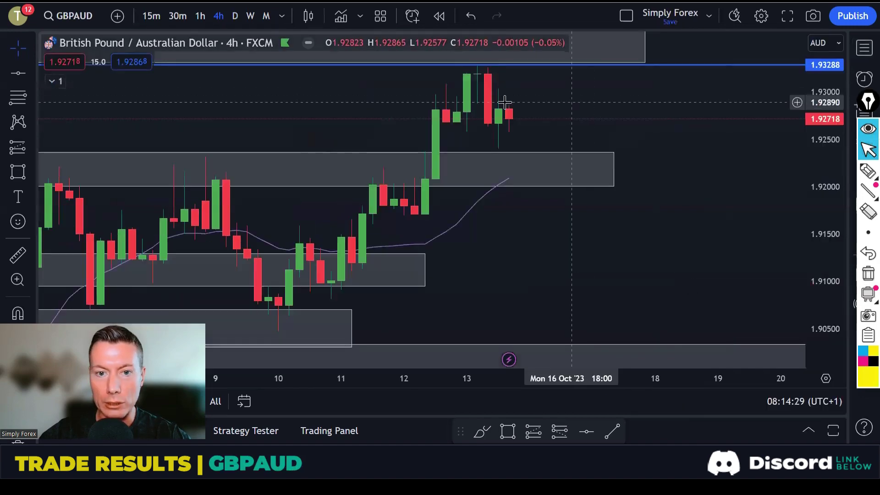
pyautogui.click(235, 16)
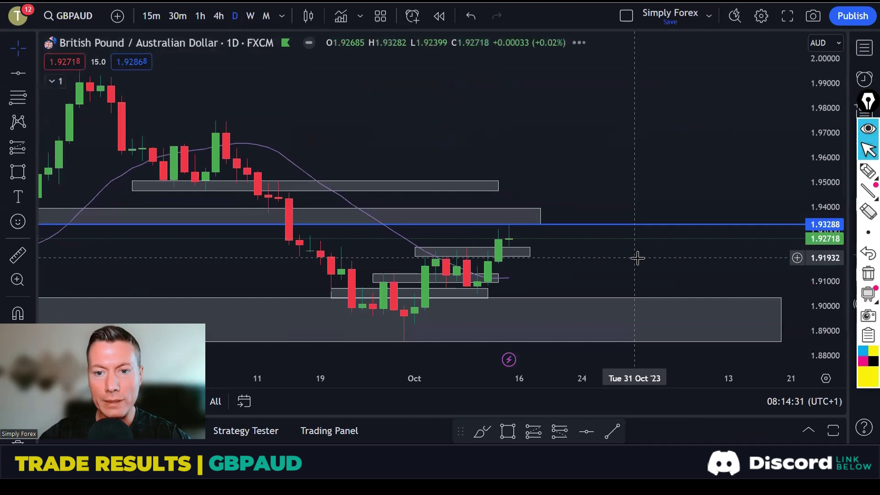
# Step: Mark the July, August and October touches of the grey zone above 1.93288 with short lines, and clear the annotations
pyautogui.scroll(-3, 703, 258)
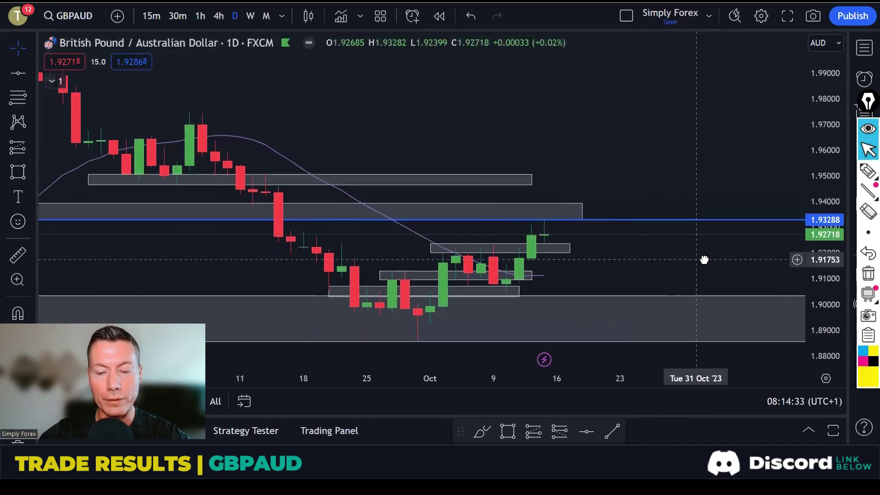
pyautogui.scroll(-2, 705, 260)
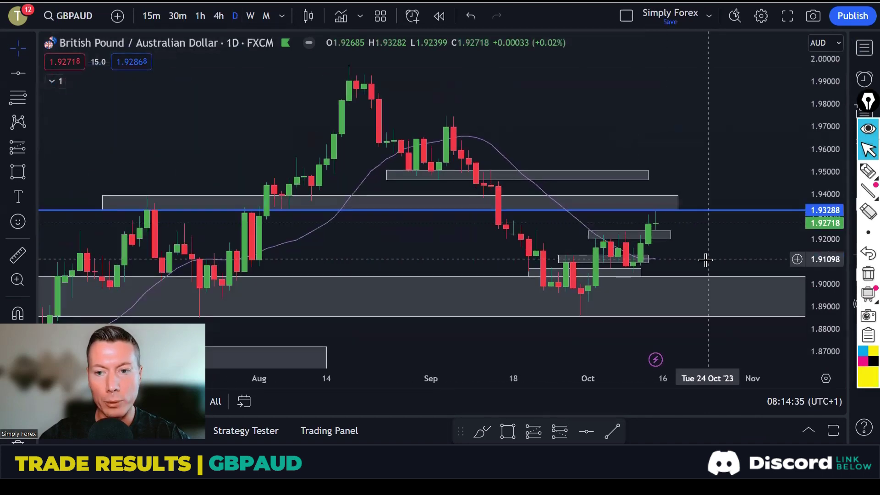
pyautogui.click(868, 171)
pyautogui.moveTo(119, 203); pyautogui.dragTo(154, 202)
pyautogui.moveTo(246, 203); pyautogui.dragTo(314, 201)
pyautogui.moveTo(613, 207); pyautogui.dragTo(677, 207)
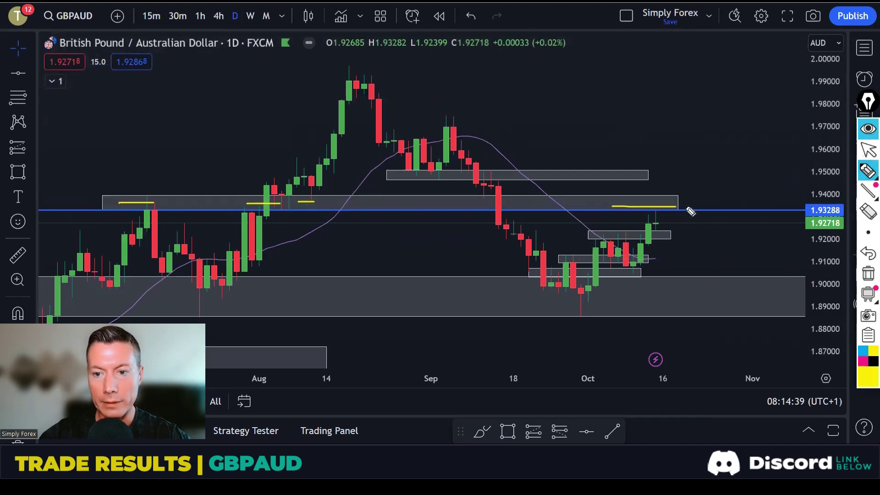
pyautogui.click(868, 274)
pyautogui.click(868, 149)
# Step: Trace the recent GBPAUD daily swings with the yellow pen and mark the higher lows and higher highs with horizontal lines
pyautogui.scroll(5, 667, 227)
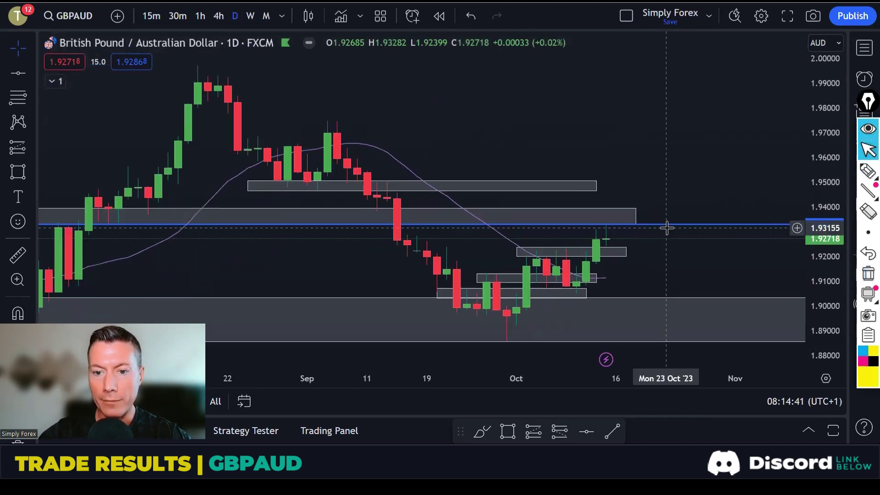
pyautogui.scroll(2, 667, 228)
pyautogui.hscroll(-3, 600, 225)
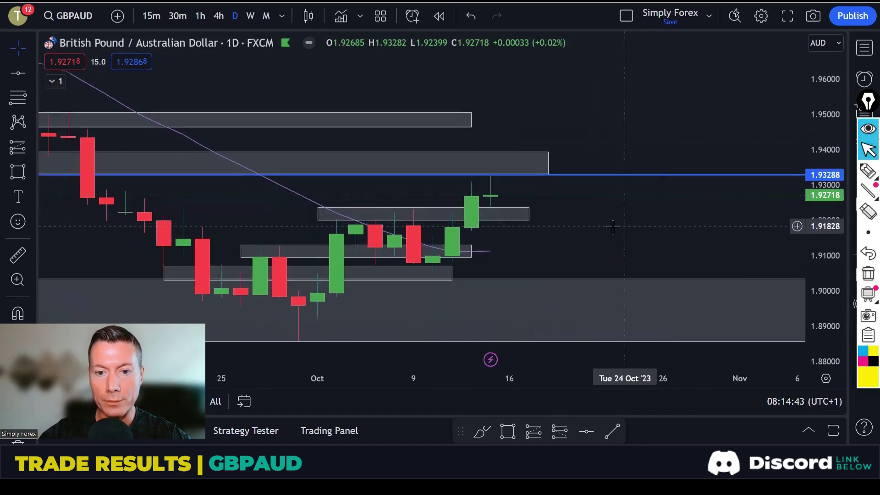
pyautogui.click(868, 171)
pyautogui.moveTo(108, 184)
pyautogui.mouseDown()
pyautogui.moveTo(209, 282)
pyautogui.moveTo(261, 262)
pyautogui.moveTo(316, 301)
pyautogui.moveTo(370, 221)
pyautogui.moveTo(421, 266)
pyautogui.moveTo(461, 229)
pyautogui.mouseUp()
pyautogui.moveTo(276, 307); pyautogui.dragTo(360, 307)
pyautogui.moveTo(406, 271); pyautogui.dragTo(486, 272)
pyautogui.moveTo(246, 246); pyautogui.dragTo(309, 247)
pyautogui.moveTo(346, 214); pyautogui.dragTo(412, 214)
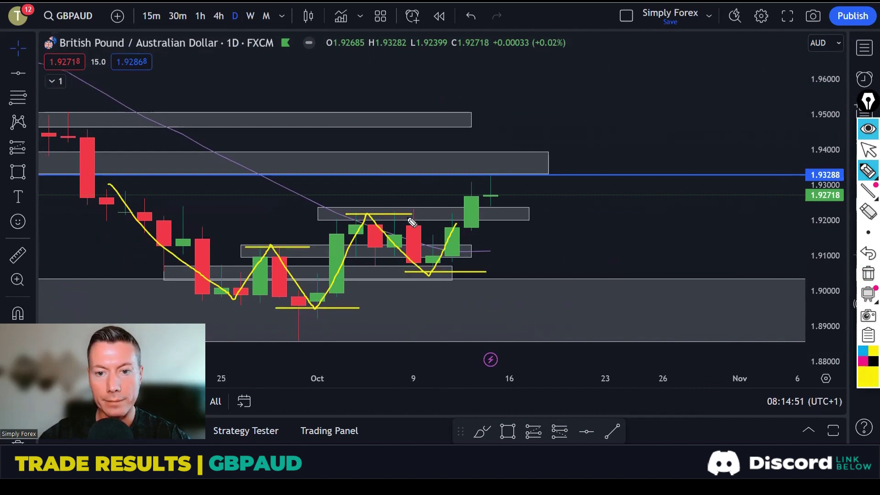
# Step: Circle the green candle breaking above the October highs and sketch an arrow from its retest up to the 1.93288 line
pyautogui.moveTo(468, 186)
pyautogui.mouseDown()
pyautogui.moveTo(483, 185)
pyautogui.moveTo(460, 206)
pyautogui.moveTo(484, 238)
pyautogui.moveTo(478, 181)
pyautogui.mouseUp()
pyautogui.moveTo(356, 214); pyautogui.dragTo(429, 214)
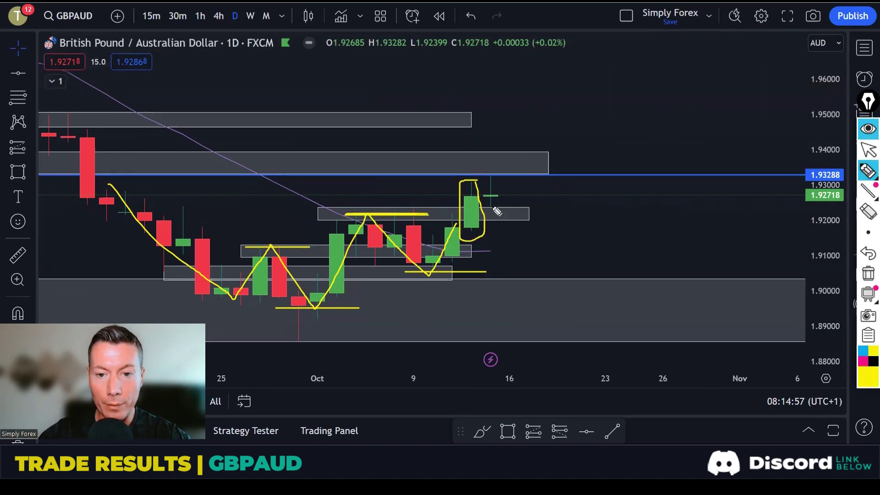
pyautogui.moveTo(490, 206); pyautogui.dragTo(506, 178)
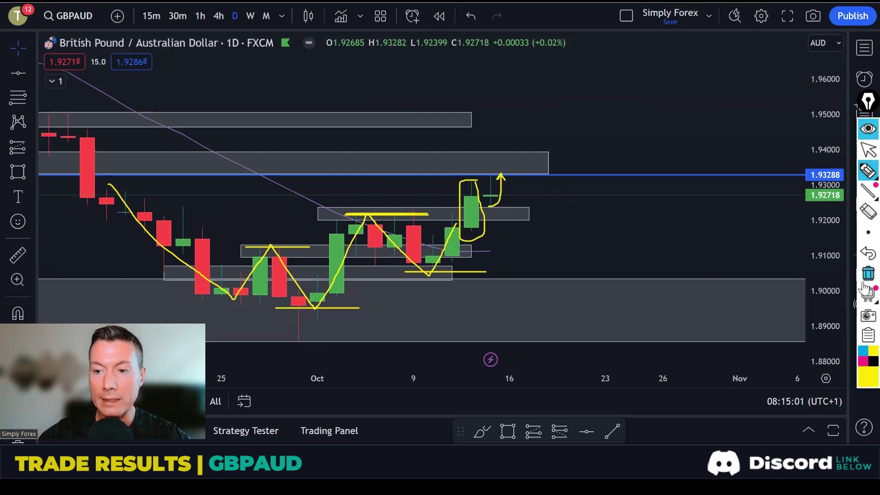
# Step: Clear the pen annotations on the GBPAUD daily chart and switch it to the 4-hour timeframe, framing the latest candles
pyautogui.hotkey('ctrl', 'shift', 'c')
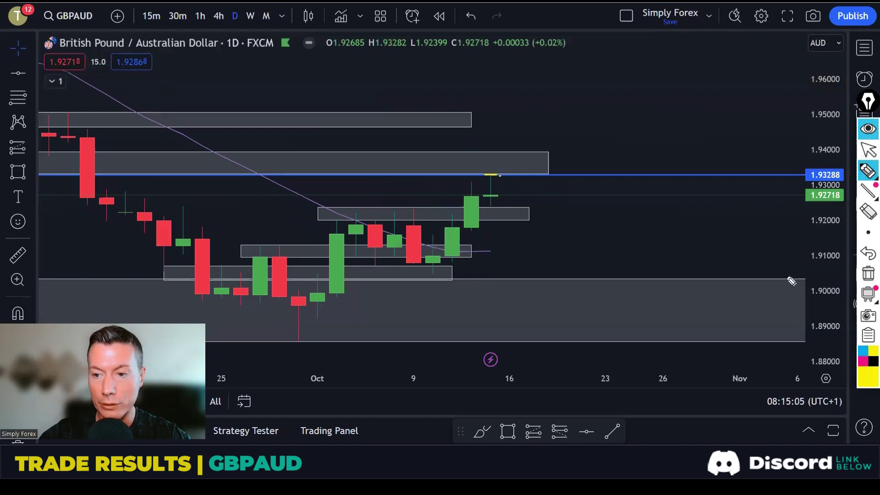
pyautogui.click(868, 274)
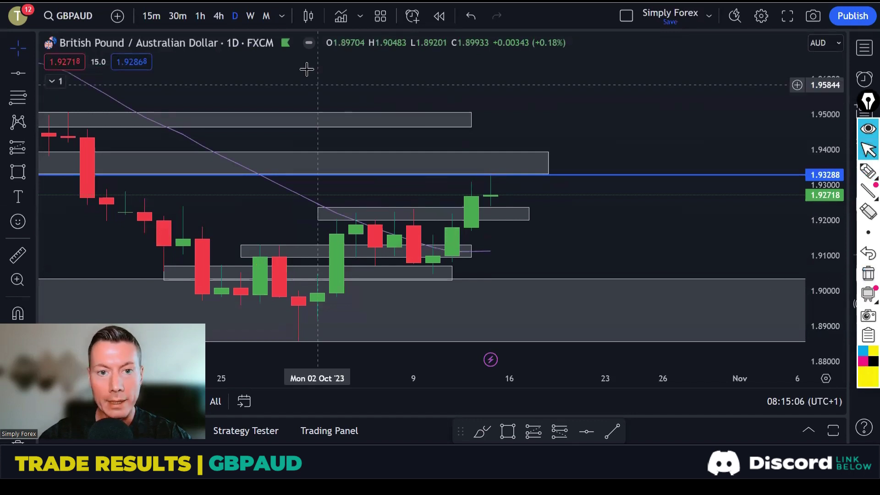
pyautogui.click(217, 14)
pyautogui.scroll(-2, 560, 228)
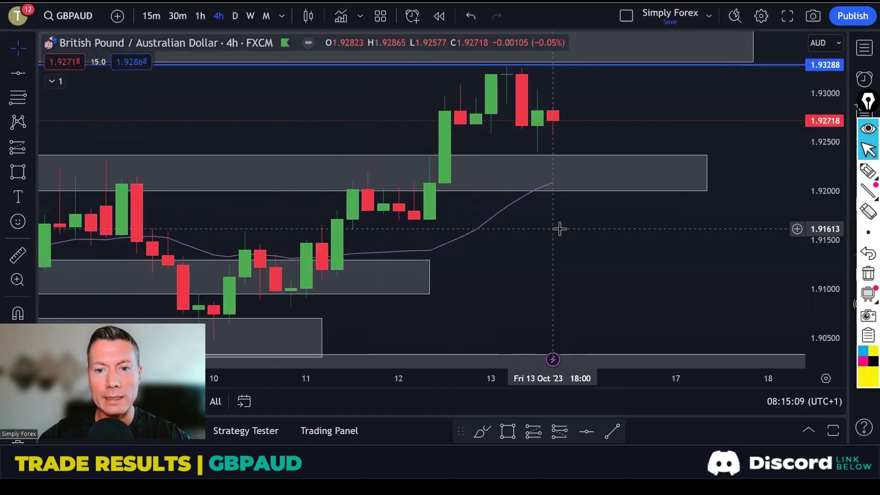
pyautogui.hscroll(-3, 656, 263)
pyautogui.moveTo(696, 281); pyautogui.dragTo(635, 287)
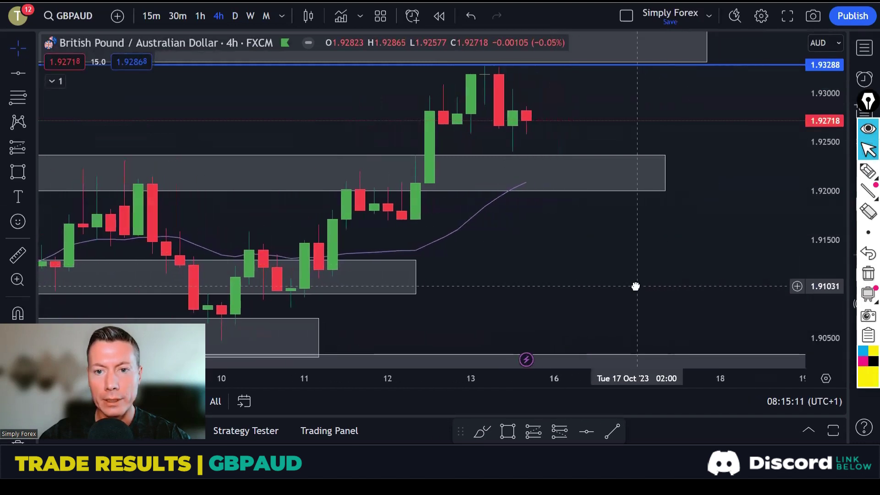
# Step: Outline the 13 October green candle, mark its close with a line and an up arrow toward 1.93288, and clear the annotations
pyautogui.click(868, 171)
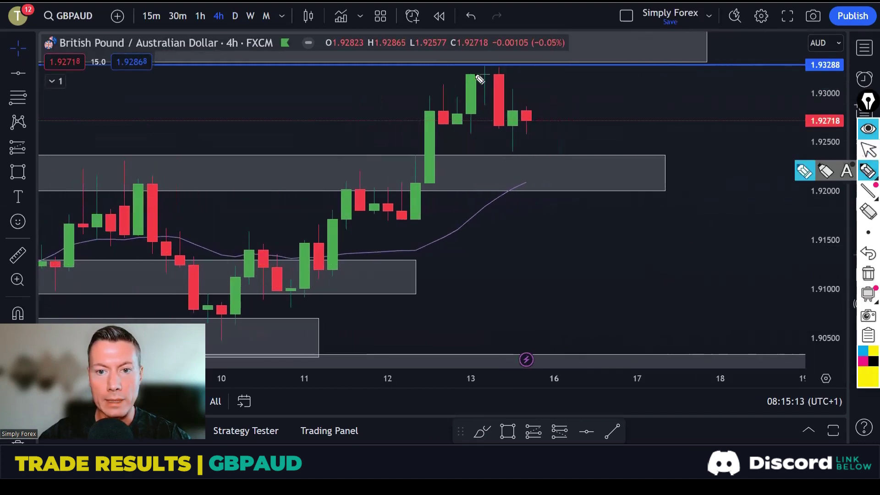
pyautogui.moveTo(476, 72); pyautogui.dragTo(462, 100)
pyautogui.moveTo(466, 132)
pyautogui.mouseDown()
pyautogui.moveTo(481, 123)
pyautogui.moveTo(478, 76)
pyautogui.moveTo(451, 75)
pyautogui.moveTo(471, 82)
pyautogui.mouseUp()
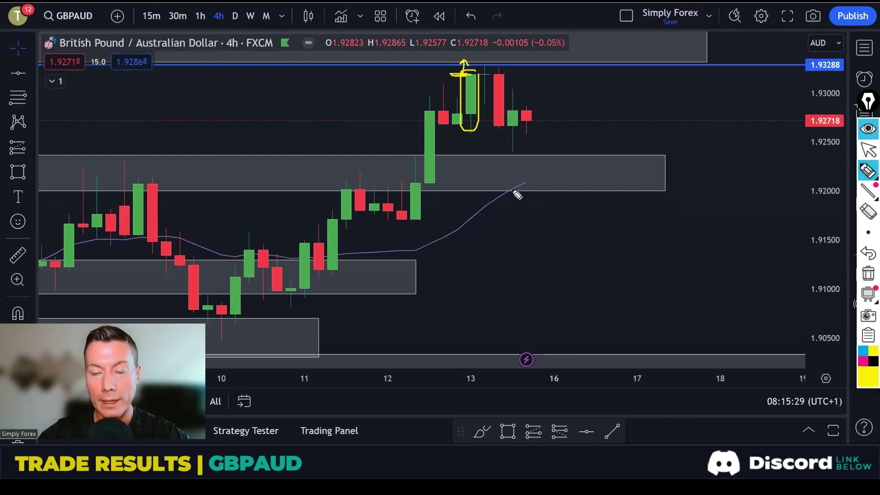
pyautogui.moveTo(480, 77); pyautogui.dragTo(484, 70)
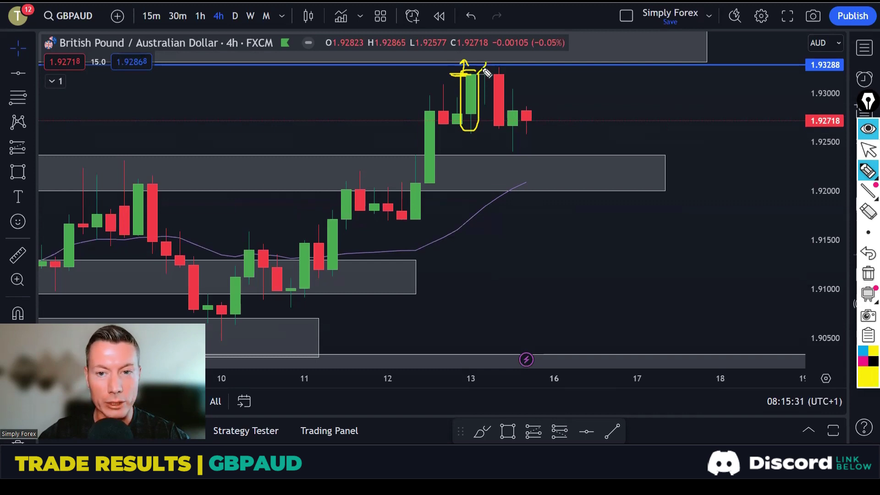
pyautogui.click(868, 273)
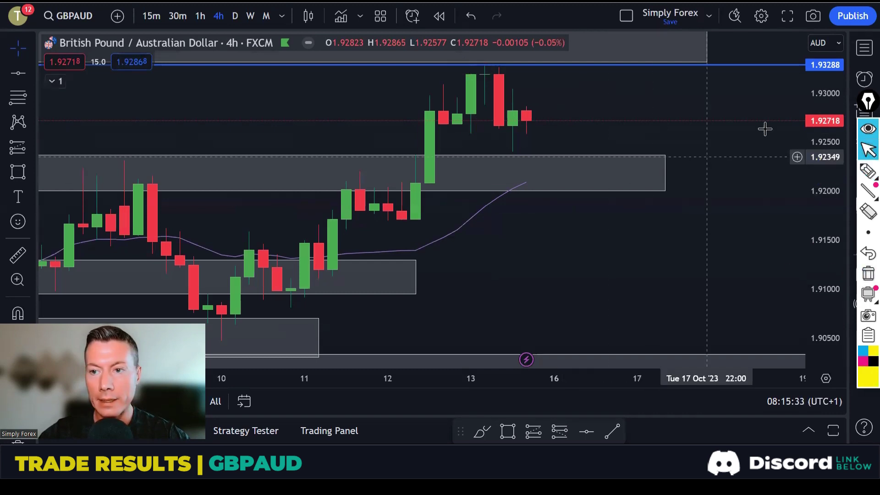
# Step: Load AUDCHF from the watchlist and switch its chart to the daily timeframe, showing the swings since August
pyautogui.click(859, 51)
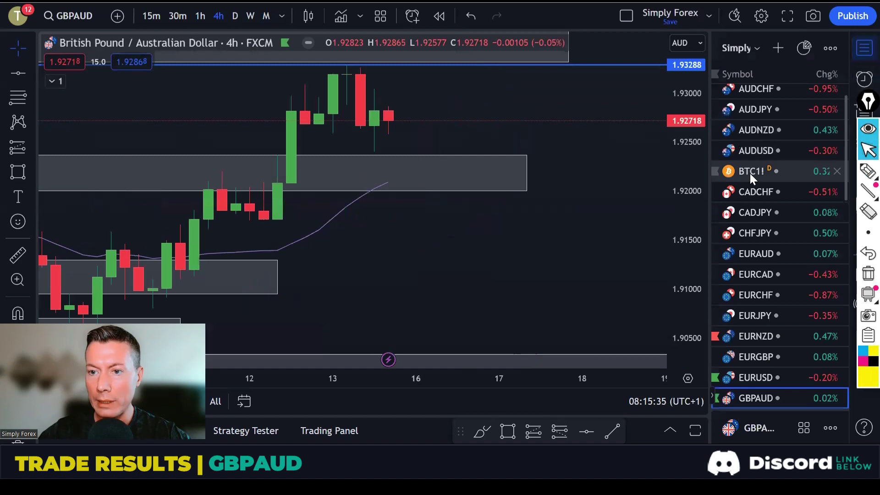
pyautogui.click(760, 90)
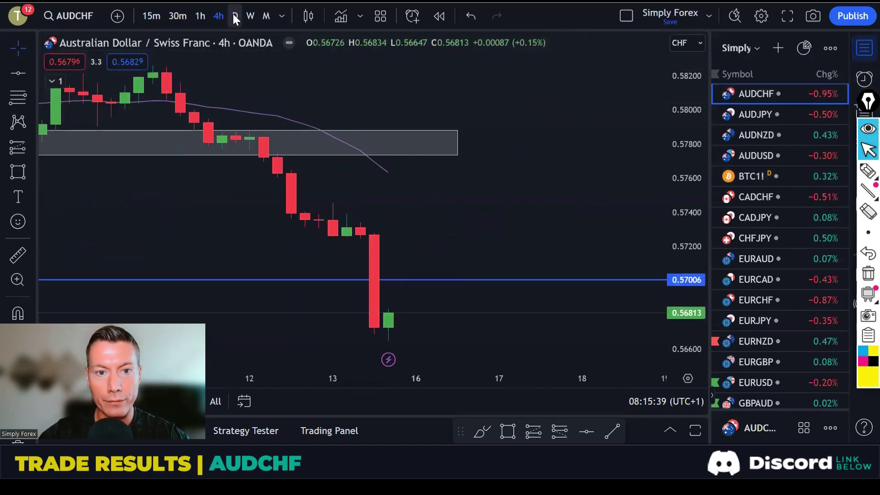
pyautogui.click(234, 15)
pyautogui.scroll(-3, 557, 174)
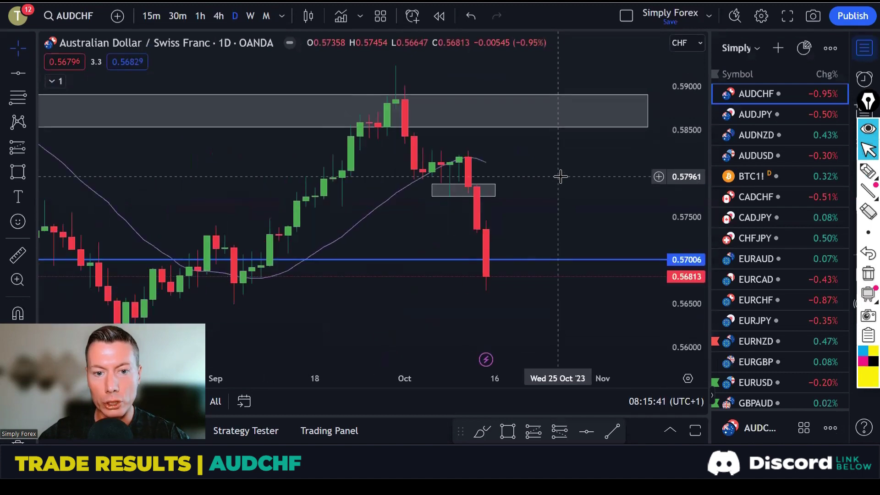
# Step: Mark the recent AUDCHF daily swings and highs with the pen, sketch an arrow from the last candle's open to the 0.57006 line, and clear the drawings
pyautogui.click(868, 171)
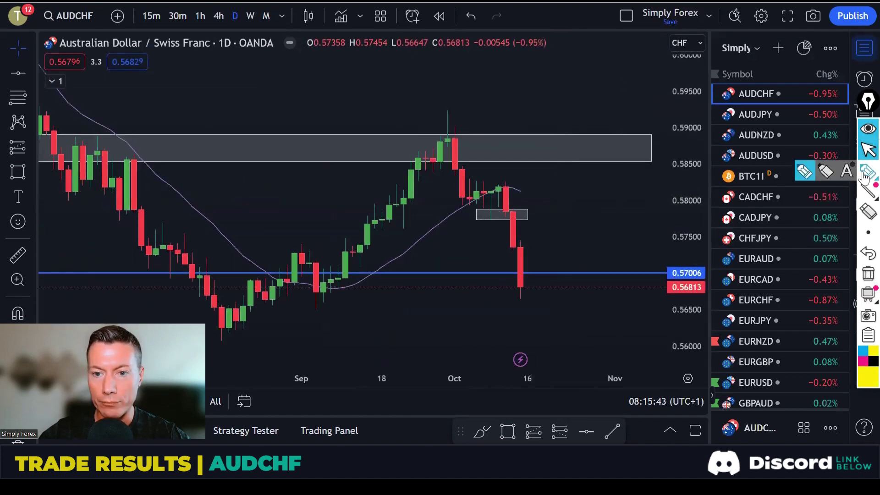
pyautogui.moveTo(317, 287)
pyautogui.mouseDown()
pyautogui.moveTo(447, 136)
pyautogui.moveTo(470, 194)
pyautogui.moveTo(492, 203)
pyautogui.moveTo(502, 184)
pyautogui.moveTo(541, 249)
pyautogui.mouseUp()
pyautogui.moveTo(419, 139); pyautogui.dragTo(467, 139)
pyautogui.moveTo(484, 181); pyautogui.dragTo(527, 181)
pyautogui.moveTo(454, 219)
pyautogui.mouseDown()
pyautogui.moveTo(490, 219)
pyautogui.moveTo(535, 246)
pyautogui.mouseUp()
pyautogui.click(867, 274)
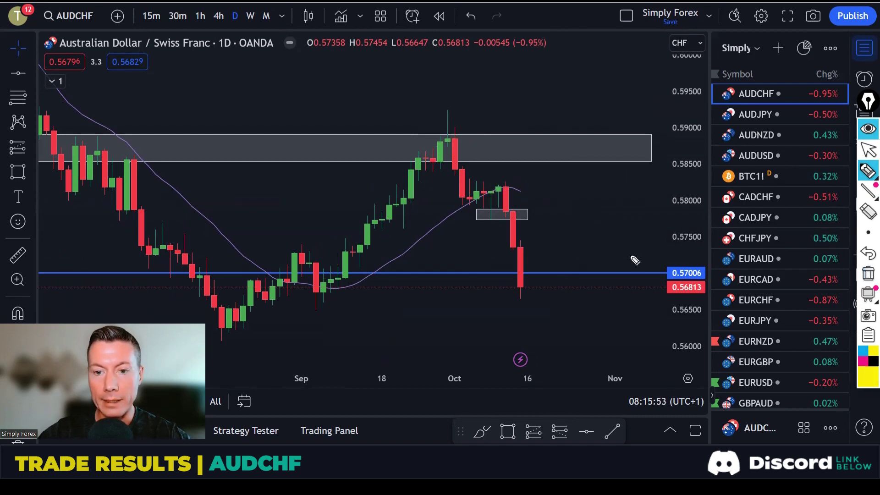
pyautogui.moveTo(523, 245)
pyautogui.mouseDown()
pyautogui.moveTo(545, 271)
pyautogui.moveTo(535, 274)
pyautogui.mouseUp()
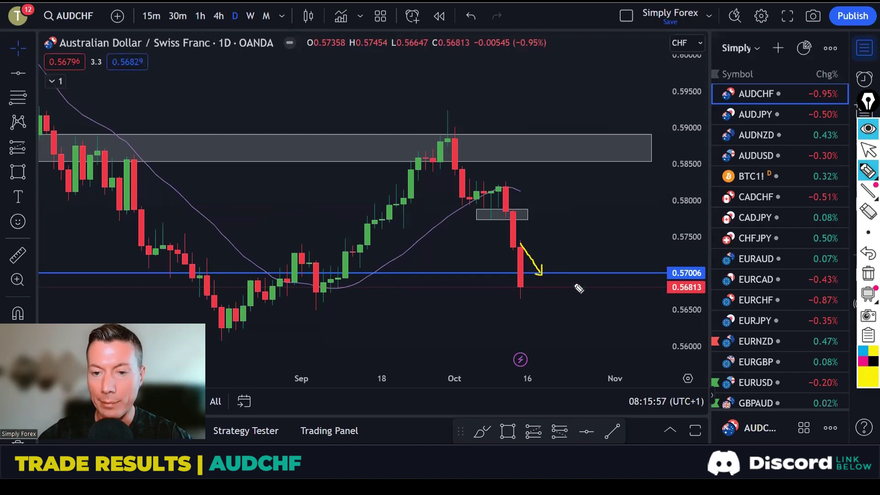
pyautogui.click(867, 274)
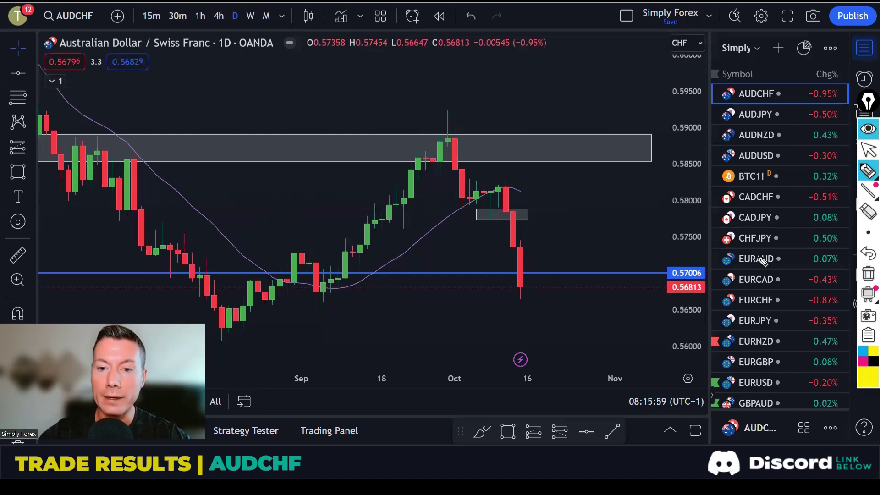
# Step: Switch AUDCHF to the 4-hour timeframe, sketch the drop from the consolidation toward the 0.57006 line, and clear the drawing
pyautogui.click(217, 15)
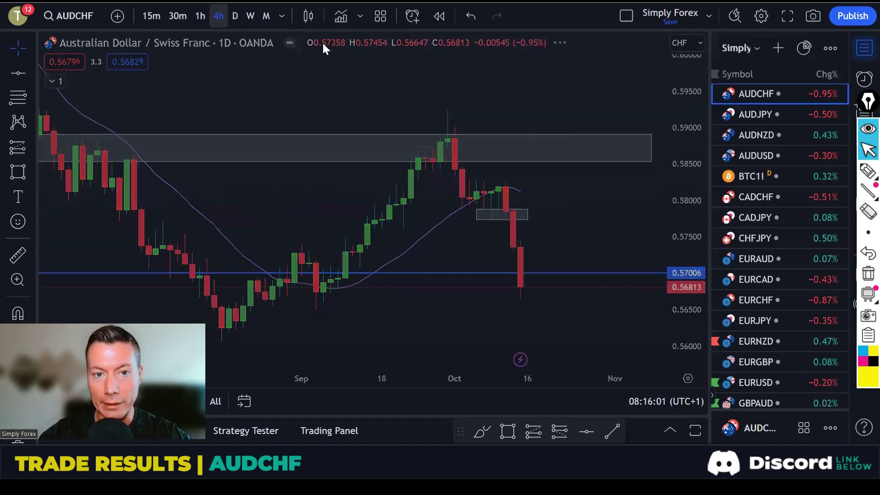
pyautogui.scroll(5, 576, 151)
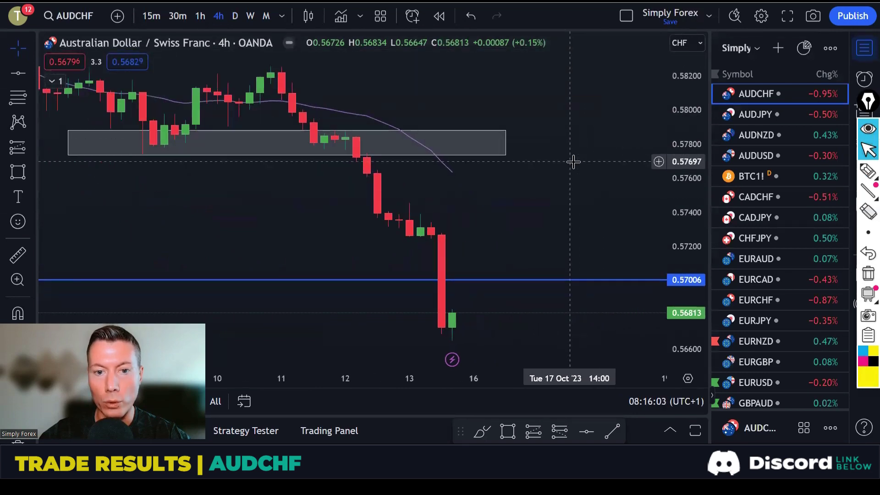
pyautogui.click(866, 176)
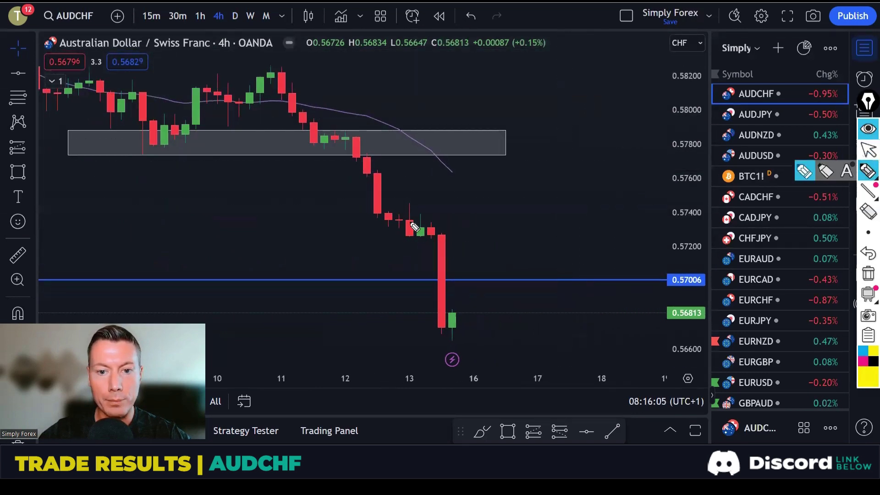
pyautogui.moveTo(374, 215)
pyautogui.mouseDown()
pyautogui.moveTo(424, 230)
pyautogui.moveTo(446, 171)
pyautogui.moveTo(498, 272)
pyautogui.mouseUp()
pyautogui.click(868, 274)
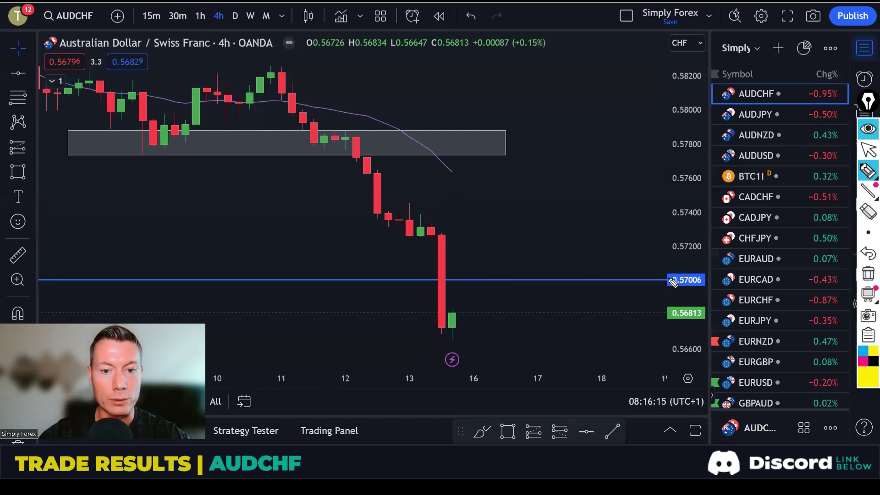
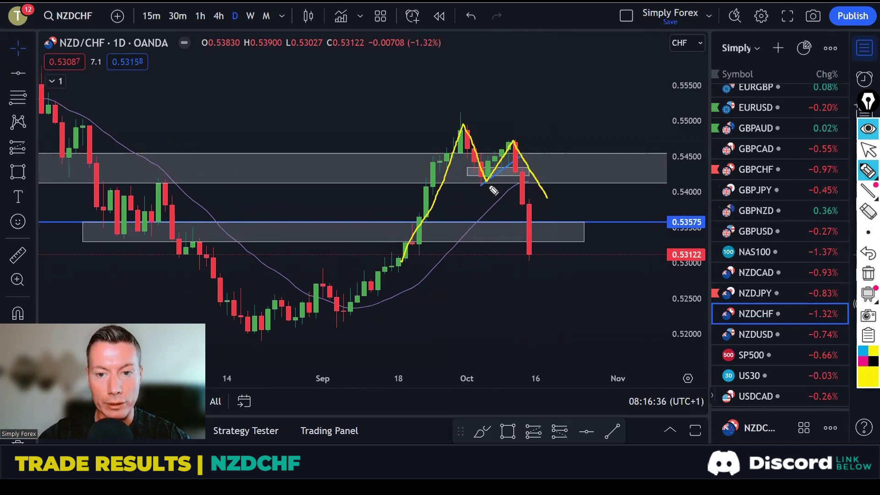
# Step: Mark the NZDCHF daily swing highs and low with horizontal lines, sketch arrows down through the 0.53575 line, and clear the annotations
pyautogui.moveTo(468, 183); pyautogui.dragTo(511, 183)
pyautogui.moveTo(445, 123)
pyautogui.mouseDown()
pyautogui.moveTo(489, 122)
pyautogui.moveTo(539, 142)
pyautogui.mouseUp()
pyautogui.moveTo(513, 206)
pyautogui.mouseDown()
pyautogui.moveTo(540, 206)
pyautogui.moveTo(560, 222)
pyautogui.mouseUp()
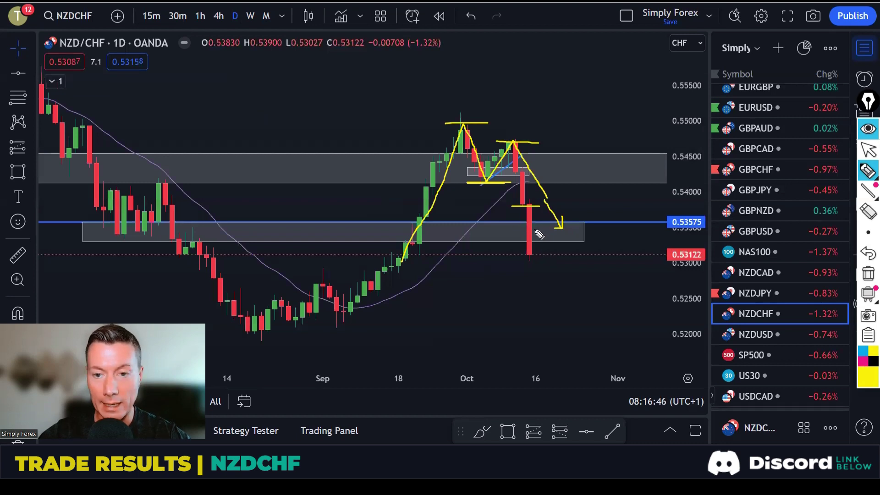
pyautogui.moveTo(538, 210); pyautogui.dragTo(540, 246)
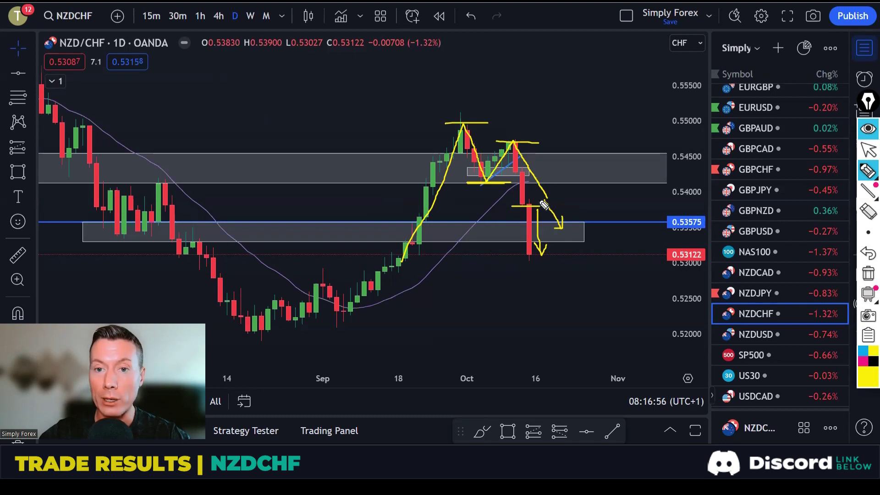
pyautogui.click(868, 274)
# Step: Switch NZDCHF to the 4-hour timeframe and draw an arrow along the decline from the 11 October high into the zone below 0.53575
pyautogui.scroll(3, 543, 202)
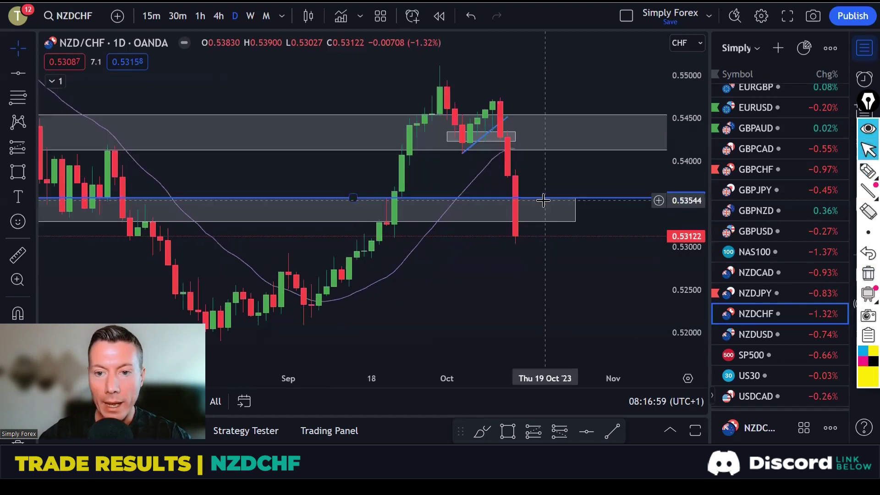
pyautogui.click(218, 16)
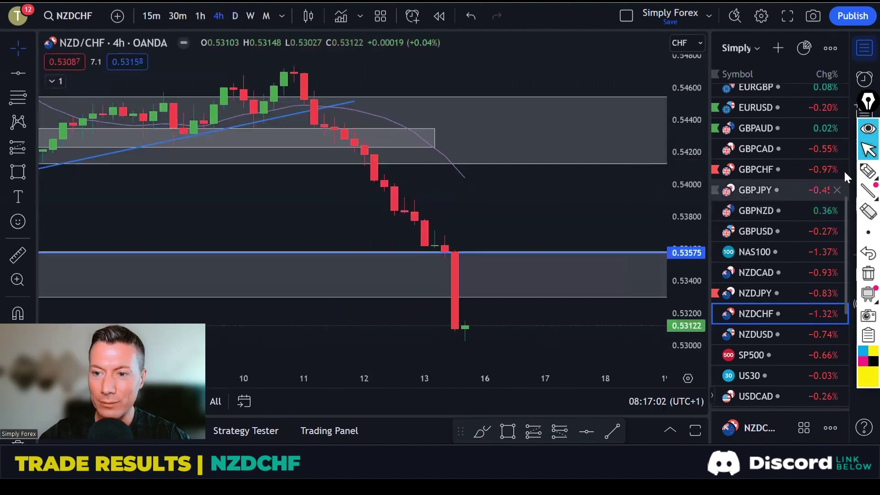
pyautogui.click(867, 171)
pyautogui.moveTo(300, 83)
pyautogui.mouseDown()
pyautogui.moveTo(451, 283)
pyautogui.moveTo(438, 282)
pyautogui.mouseUp()
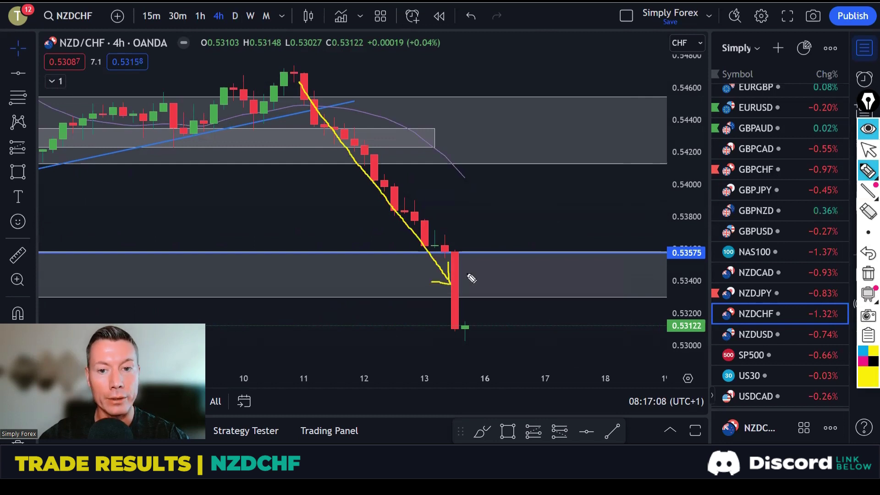
# Step: Sketch a stepped downtrend with two circled pullbacks beside the candles, add a second arrow along the decline, and clear the drawings
pyautogui.moveTo(447, 85)
pyautogui.mouseDown()
pyautogui.moveTo(467, 172)
pyautogui.moveTo(482, 133)
pyautogui.moveTo(498, 204)
pyautogui.moveTo(531, 166)
pyautogui.moveTo(555, 236)
pyautogui.moveTo(549, 248)
pyautogui.mouseUp()
pyautogui.moveTo(528, 173)
pyautogui.mouseDown()
pyautogui.moveTo(523, 183)
pyautogui.moveTo(530, 171)
pyautogui.mouseUp()
pyautogui.moveTo(496, 121); pyautogui.dragTo(499, 131)
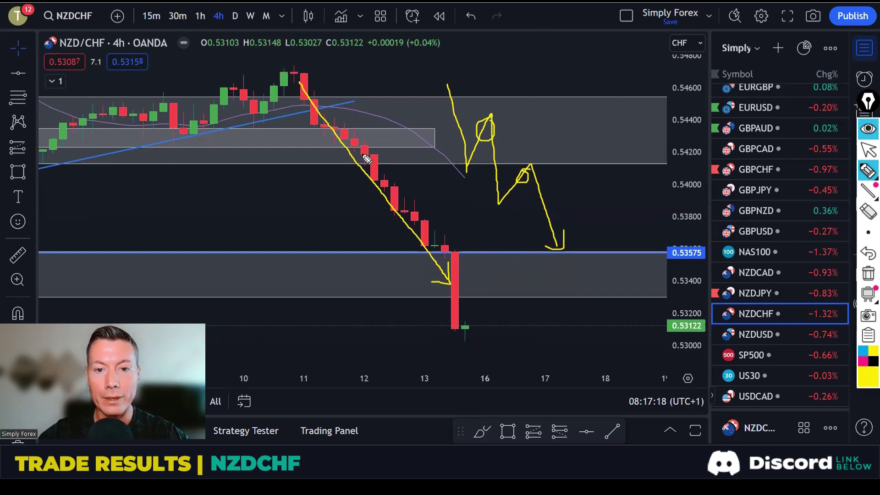
pyautogui.moveTo(284, 109)
pyautogui.mouseDown()
pyautogui.moveTo(404, 262)
pyautogui.moveTo(405, 271)
pyautogui.moveTo(367, 274)
pyautogui.mouseUp()
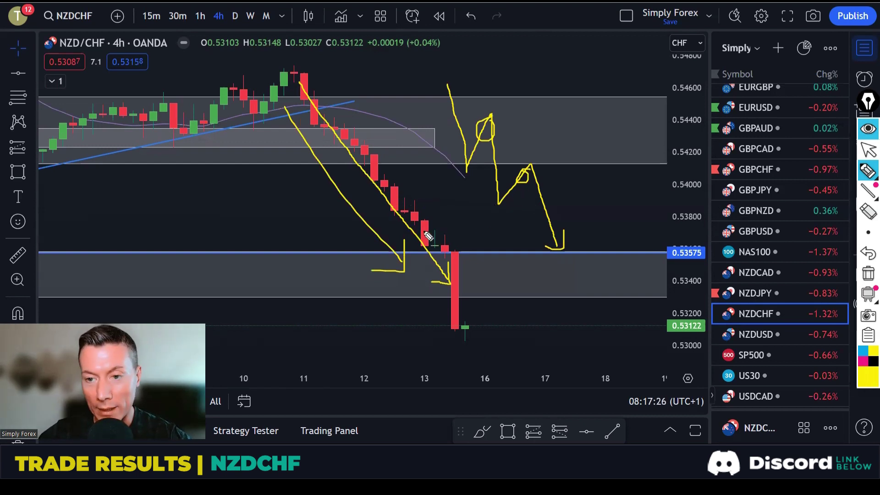
pyautogui.click(865, 277)
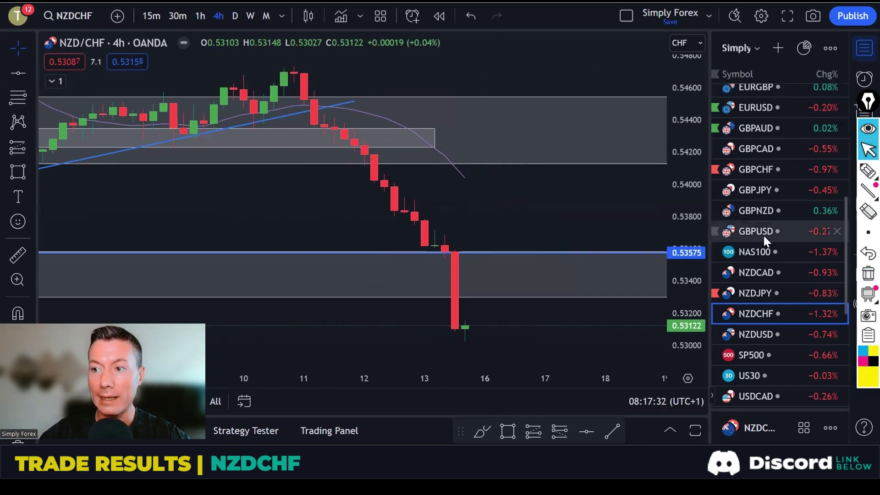
# Step: Load XAUUSD from the watchlist and switch its chart to the daily timeframe, showing the swings since August
pyautogui.scroll(-5, 762, 238)
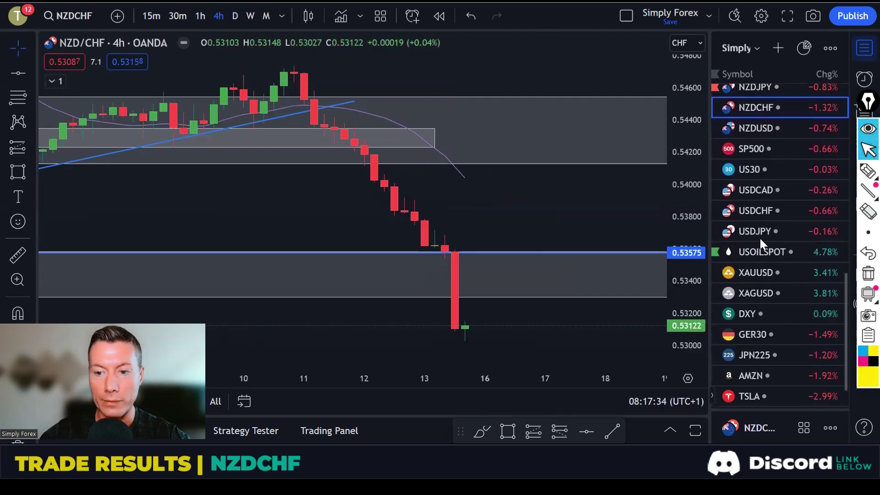
pyautogui.click(749, 273)
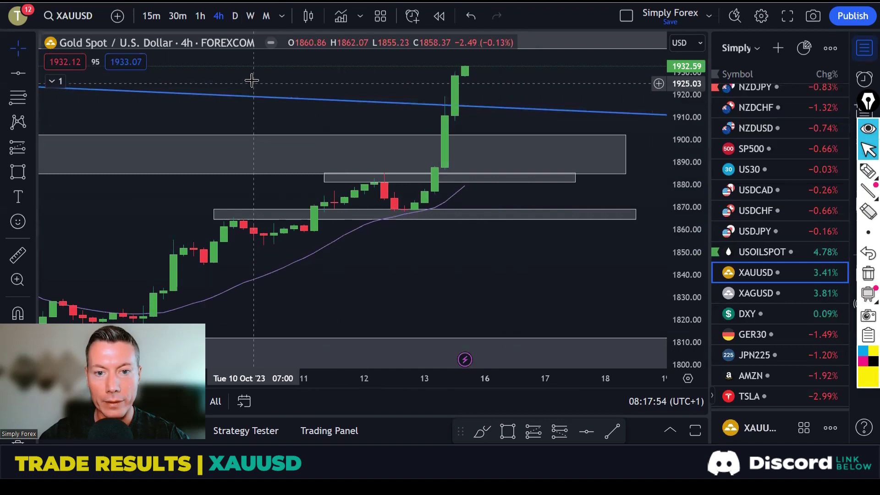
pyautogui.click(234, 15)
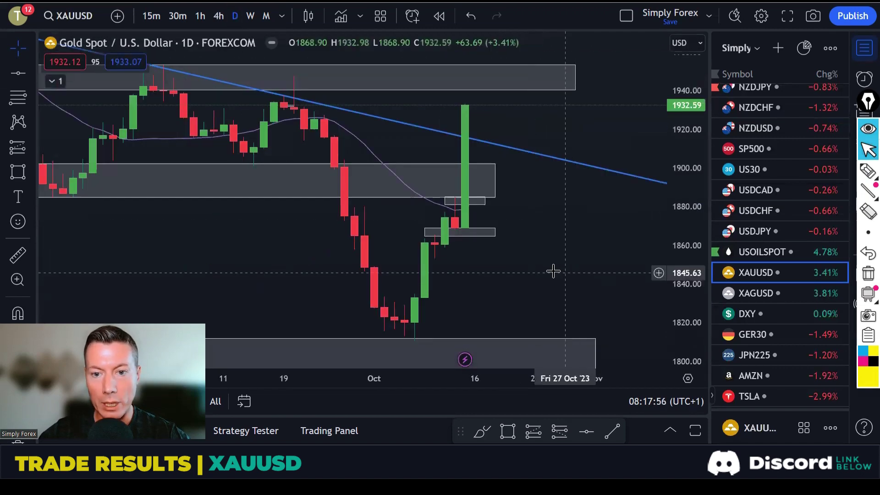
pyautogui.scroll(-3, 545, 270)
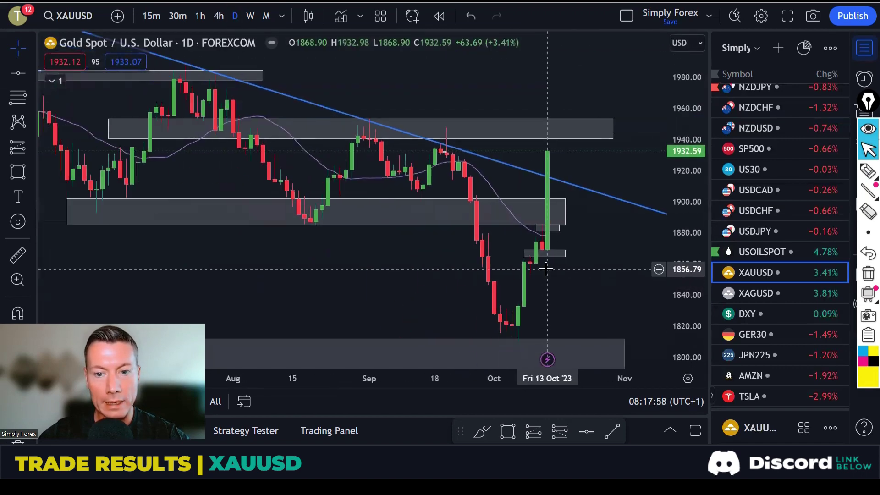
pyautogui.scroll(1, 600, 265)
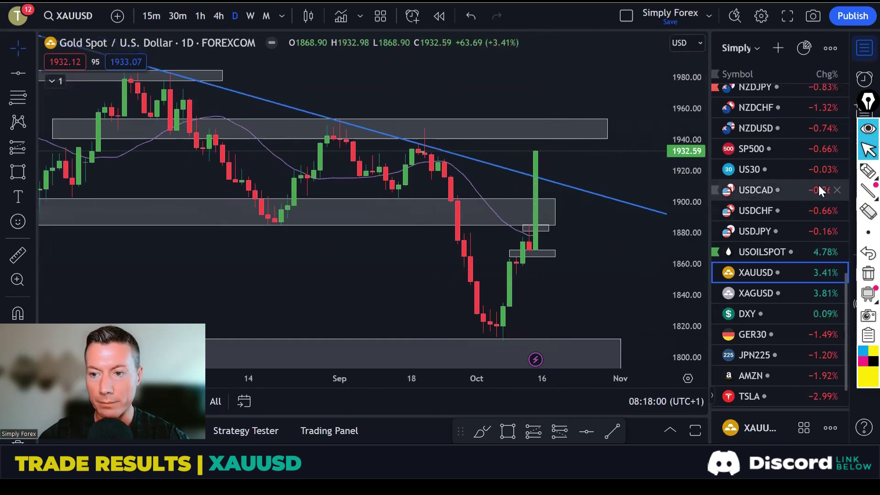
# Step: Sketch XAUUSD's daily drop and rebound, underline the August low, circle the retest at the moving average with a downward arrow, and clear the drawings
pyautogui.click(864, 173)
pyautogui.moveTo(411, 140)
pyautogui.mouseDown()
pyautogui.moveTo(477, 325)
pyautogui.moveTo(508, 285)
pyautogui.moveTo(528, 230)
pyautogui.mouseUp()
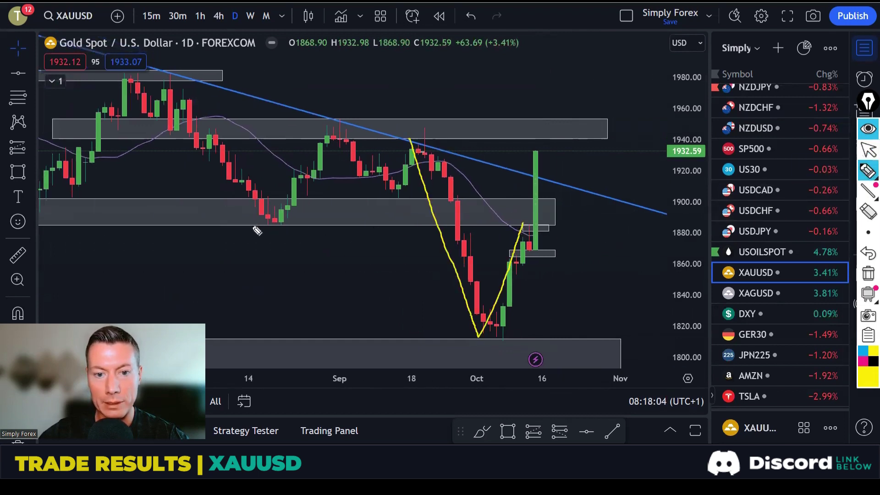
pyautogui.moveTo(252, 225); pyautogui.dragTo(306, 225)
pyautogui.moveTo(488, 213)
pyautogui.mouseDown()
pyautogui.moveTo(548, 239)
pyautogui.moveTo(539, 225)
pyautogui.moveTo(520, 230)
pyautogui.moveTo(541, 252)
pyautogui.moveTo(528, 226)
pyautogui.moveTo(559, 297)
pyautogui.mouseUp()
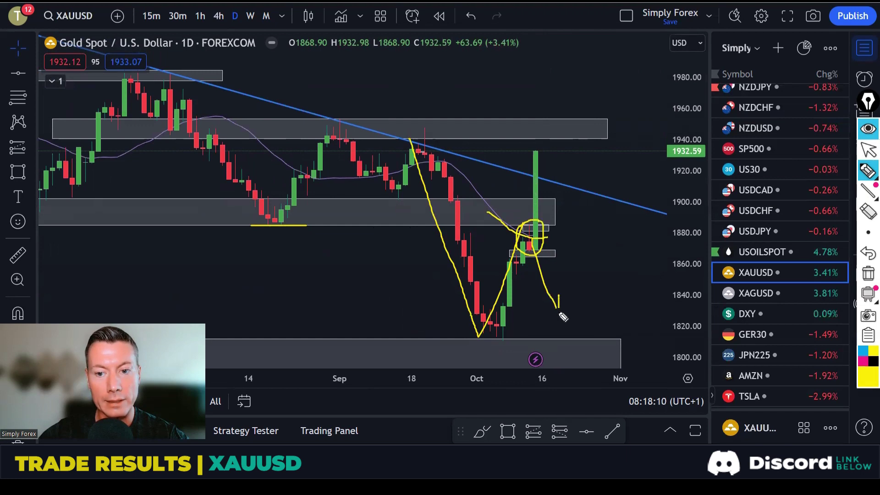
pyautogui.click(868, 275)
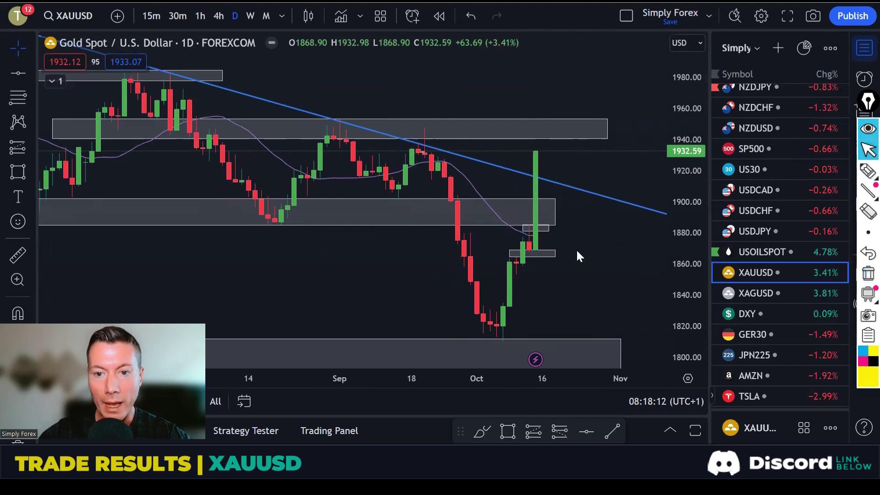
# Step: Outline the final large bullish daily candle on XAUUSD and clear the outline
pyautogui.scroll(3, 576, 249)
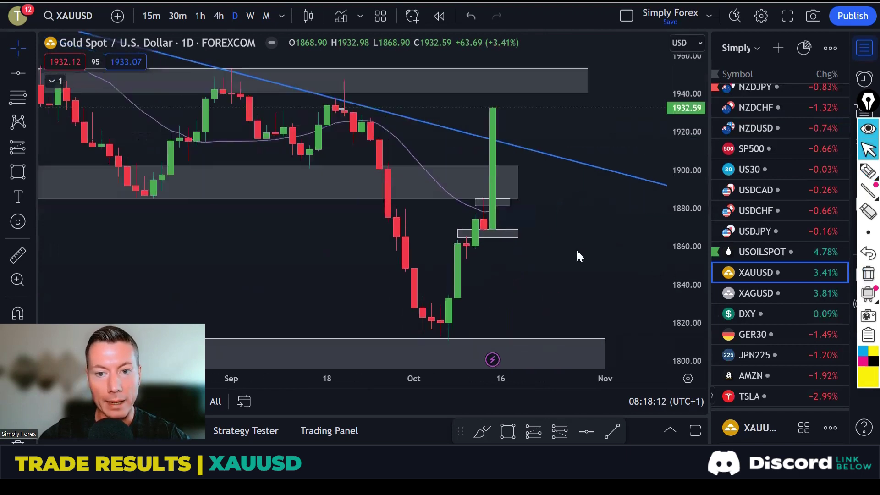
pyautogui.click(868, 171)
pyautogui.moveTo(488, 103)
pyautogui.mouseDown()
pyautogui.moveTo(466, 101)
pyautogui.moveTo(467, 214)
pyautogui.moveTo(486, 230)
pyautogui.moveTo(487, 102)
pyautogui.mouseUp()
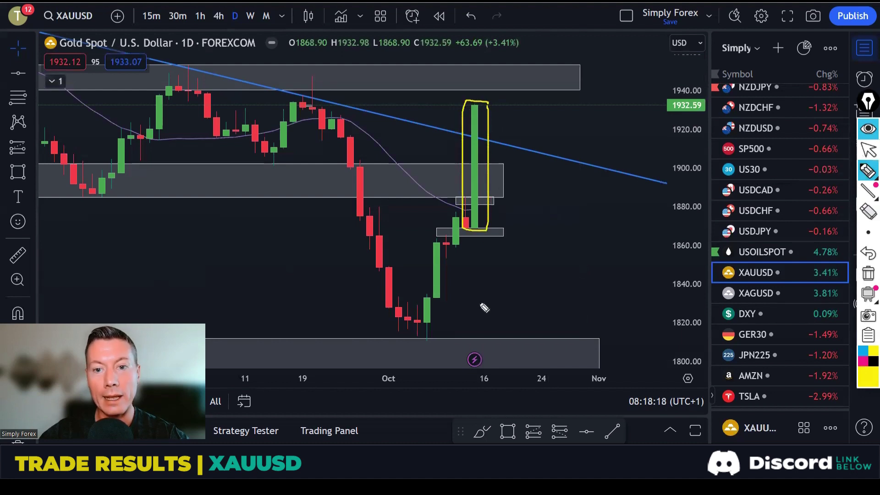
pyautogui.click(868, 274)
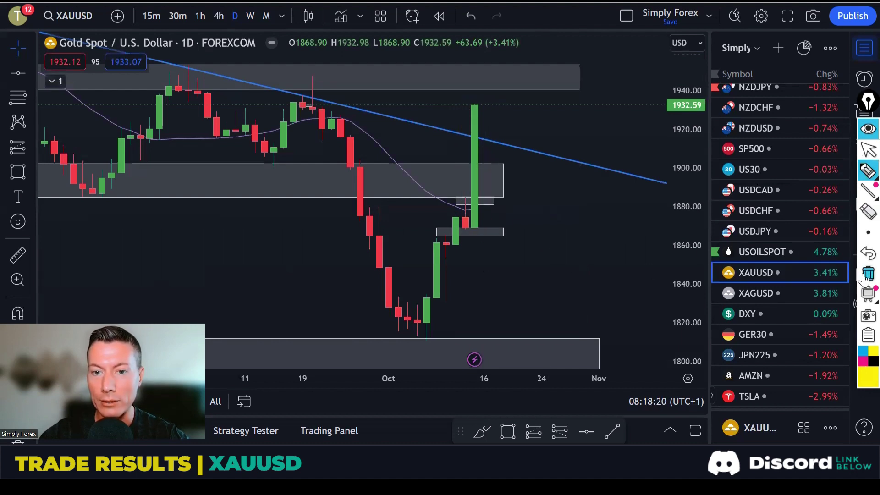
# Step: Switch XAUUSD to the 4-hour timeframe and examine the 10 to 13 October candles around the marked zones
pyautogui.click(219, 16)
pyautogui.scroll(5, 527, 234)
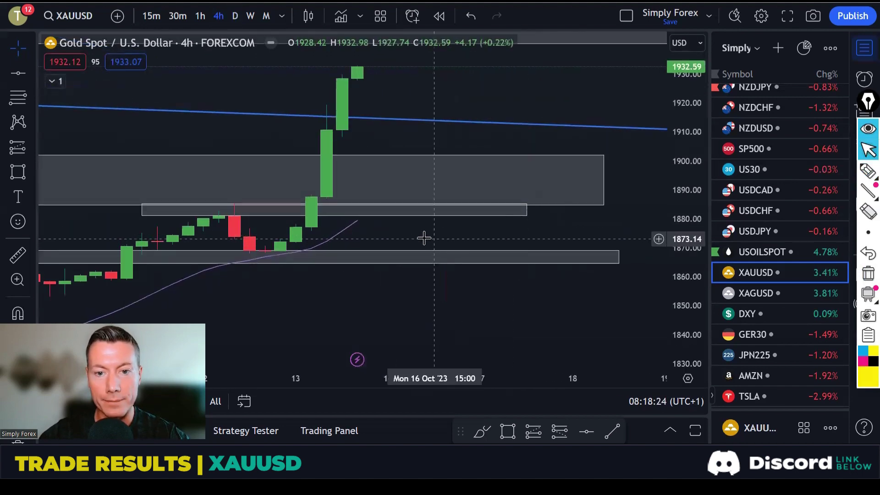
pyautogui.moveTo(422, 236); pyautogui.dragTo(625, 238)
pyautogui.scroll(3, 482, 323)
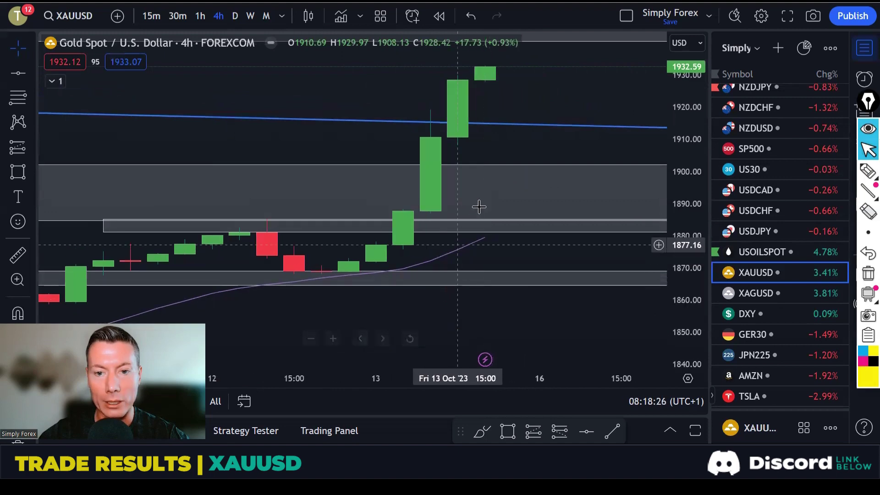
pyautogui.moveTo(478, 204); pyautogui.dragTo(620, 205)
pyautogui.scroll(2, 536, 298)
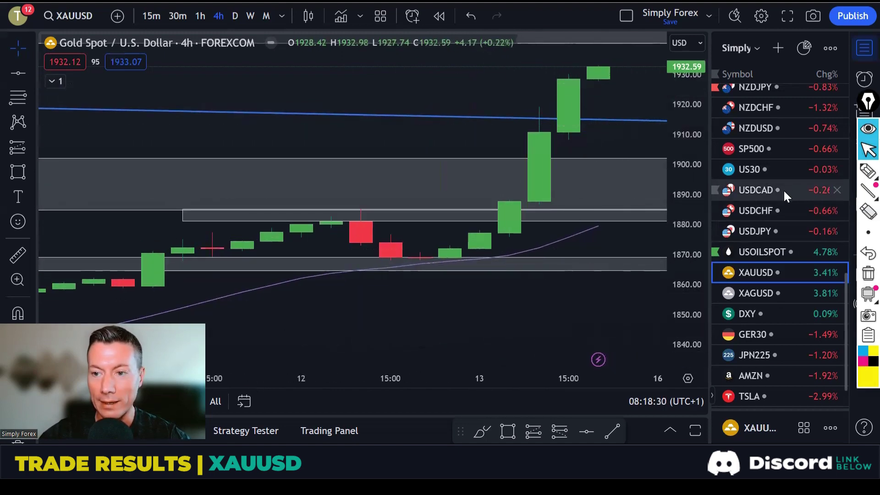
pyautogui.scroll(-1, 445, 261)
pyautogui.scroll(-5, 503, 277)
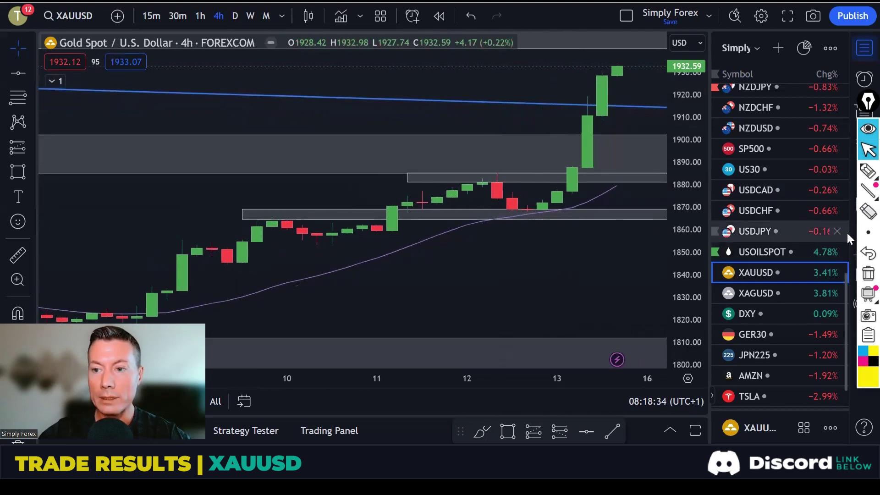
# Step: Mark the 12 October high and pullback low on the 4-hour XAUUSD chart, circle the candle breaking above that high, and clear the annotations
pyautogui.click(867, 172)
pyautogui.moveTo(468, 178); pyautogui.dragTo(586, 177)
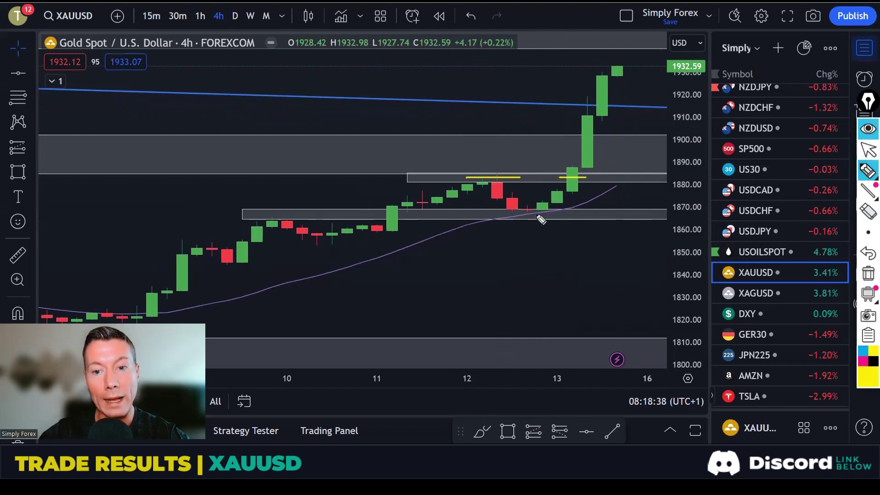
pyautogui.moveTo(512, 212); pyautogui.dragTo(533, 211)
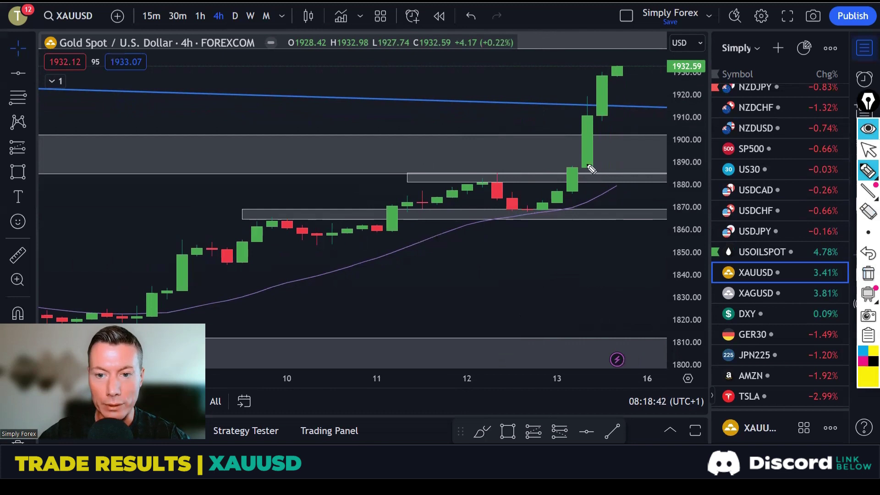
pyautogui.moveTo(584, 167)
pyautogui.mouseDown()
pyautogui.moveTo(566, 201)
pyautogui.moveTo(587, 186)
pyautogui.moveTo(576, 159)
pyautogui.mouseUp()
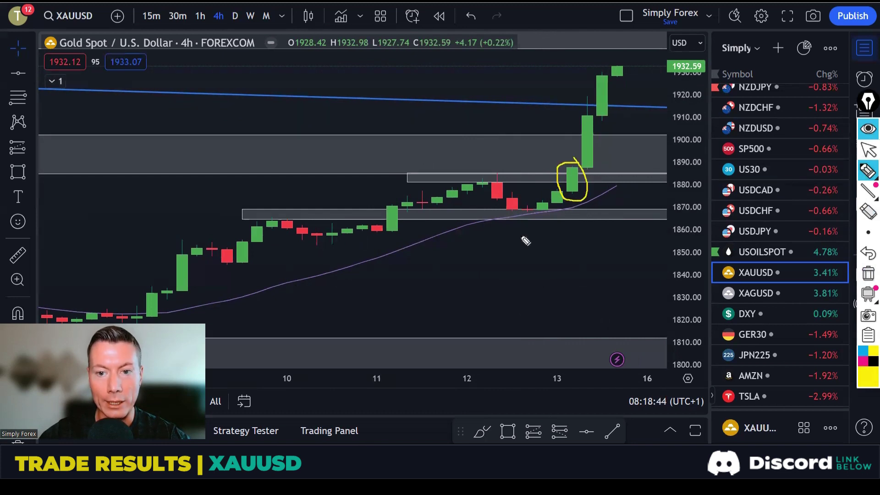
pyautogui.moveTo(469, 181); pyautogui.dragTo(581, 180)
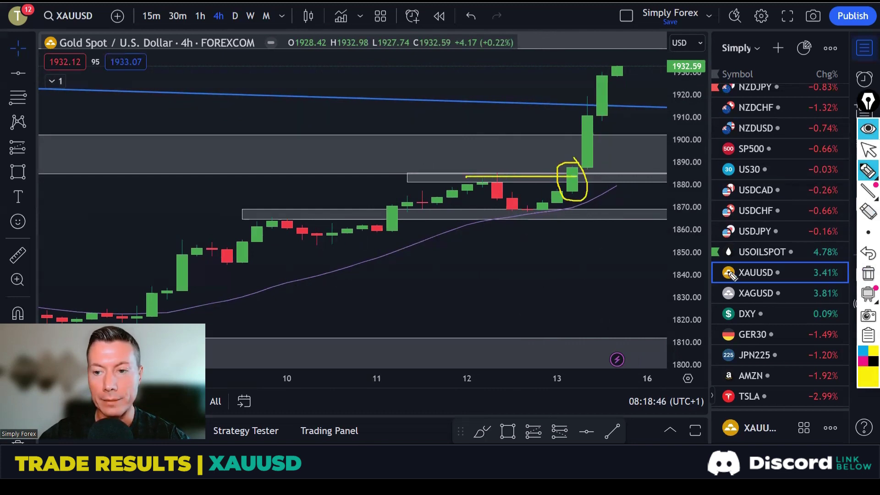
pyautogui.click(855, 277)
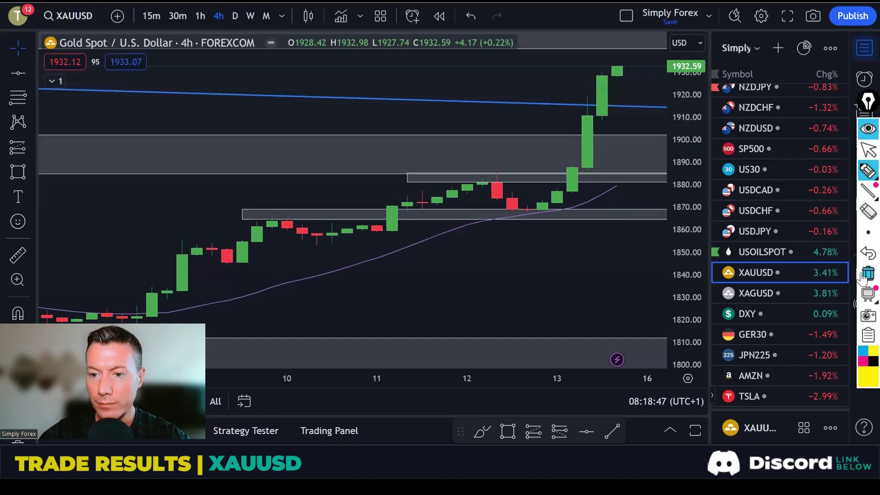
# Step: Load XAGUSD from the watchlist and switch its chart to the daily timeframe, showing the swings since late August
pyautogui.click(746, 293)
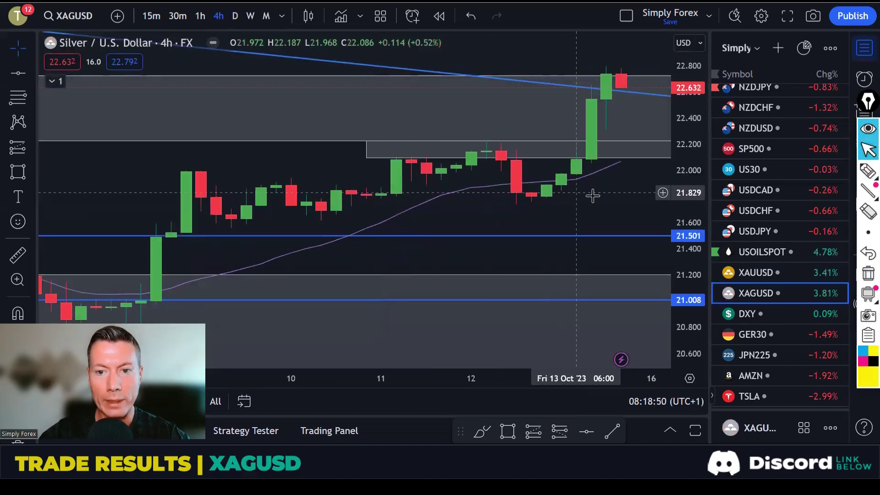
pyautogui.scroll(5, 593, 196)
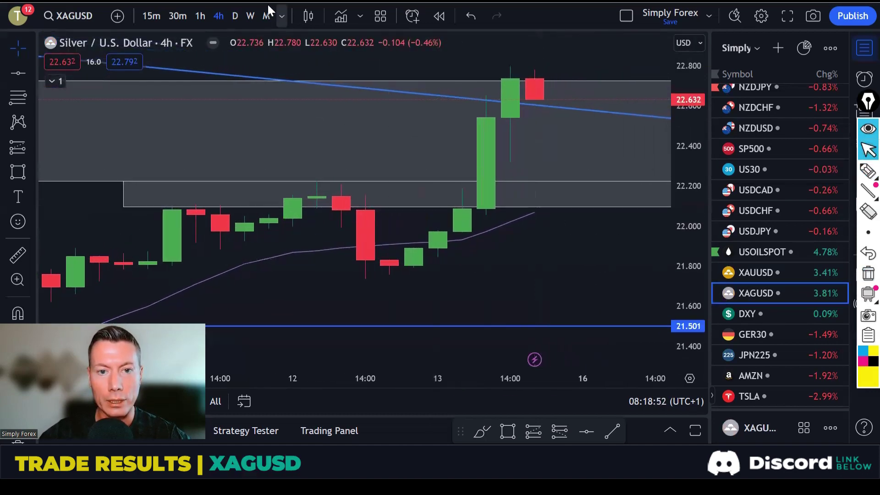
pyautogui.click(236, 16)
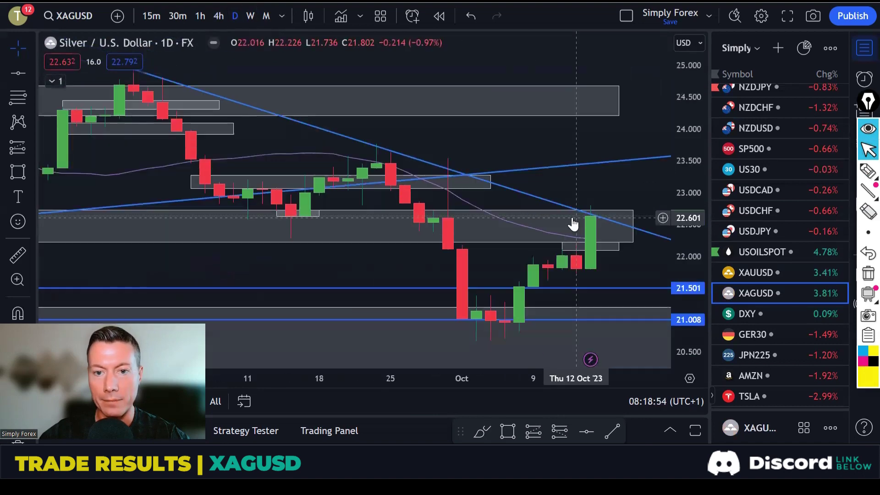
pyautogui.hscroll(-5, 573, 224)
pyautogui.scroll(-5, 535, 64)
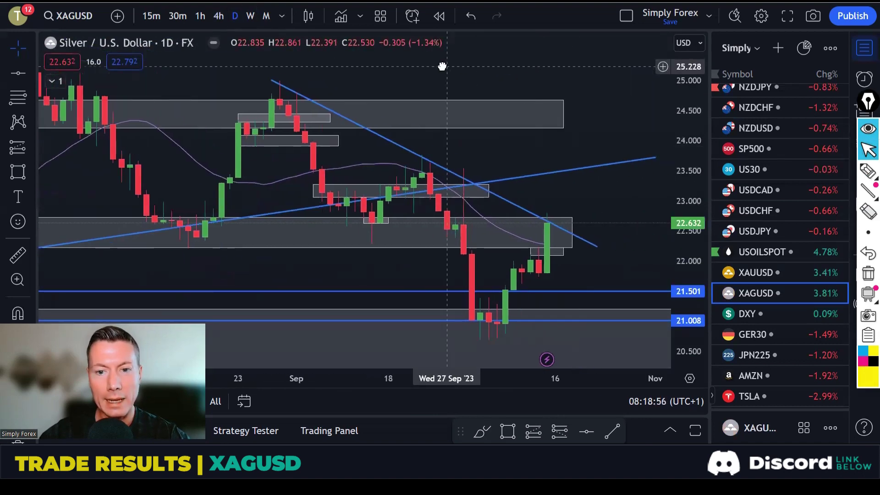
pyautogui.scroll(3, 558, 143)
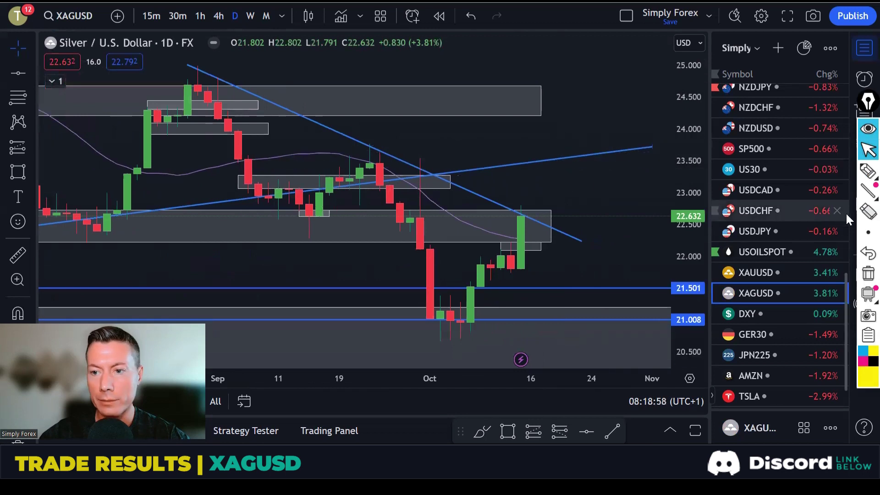
# Step: Trace the descending trendline on the daily XAGUSD chart, circle where the final candle meets it, and clear each drawing
pyautogui.click(868, 171)
pyautogui.moveTo(198, 72); pyautogui.dragTo(610, 250)
pyautogui.click(866, 274)
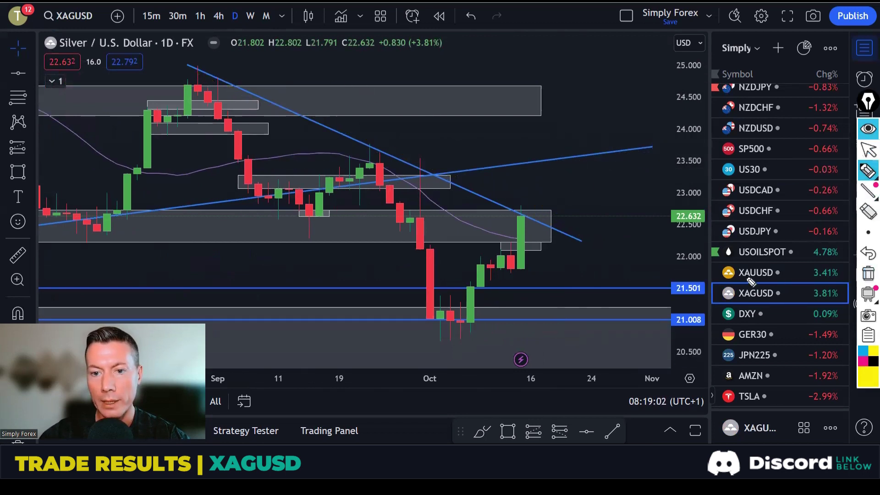
pyautogui.moveTo(520, 212); pyautogui.dragTo(515, 207)
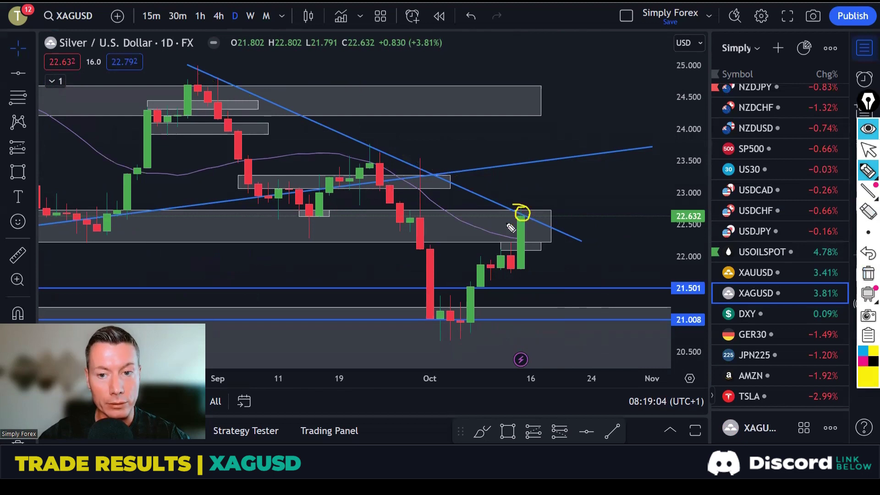
pyautogui.click(868, 273)
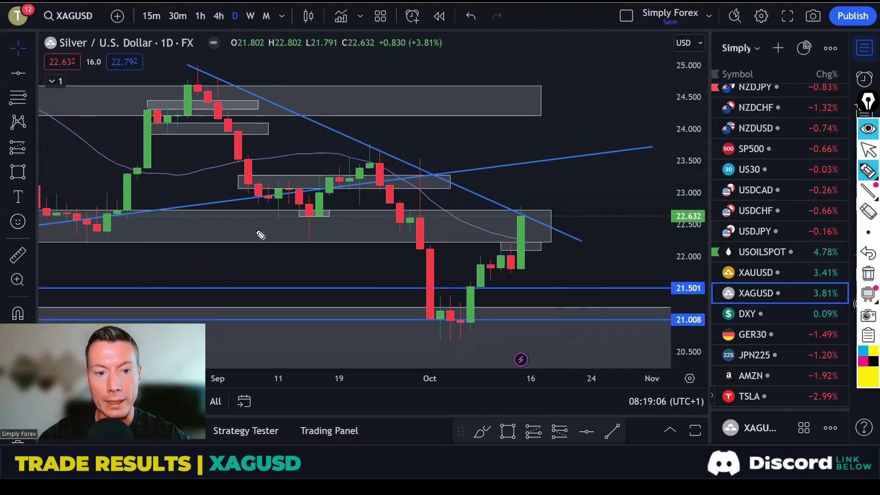
# Step: Annotate XAGUSD's zone base, the two candles beneath it and an arrow down to 21.008, outline the final bullish candle, and clear the drawings
pyautogui.moveTo(504, 243)
pyautogui.mouseDown()
pyautogui.moveTo(507, 275)
pyautogui.moveTo(521, 245)
pyautogui.moveTo(515, 238)
pyautogui.mouseUp()
pyautogui.moveTo(71, 237); pyautogui.dragTo(519, 241)
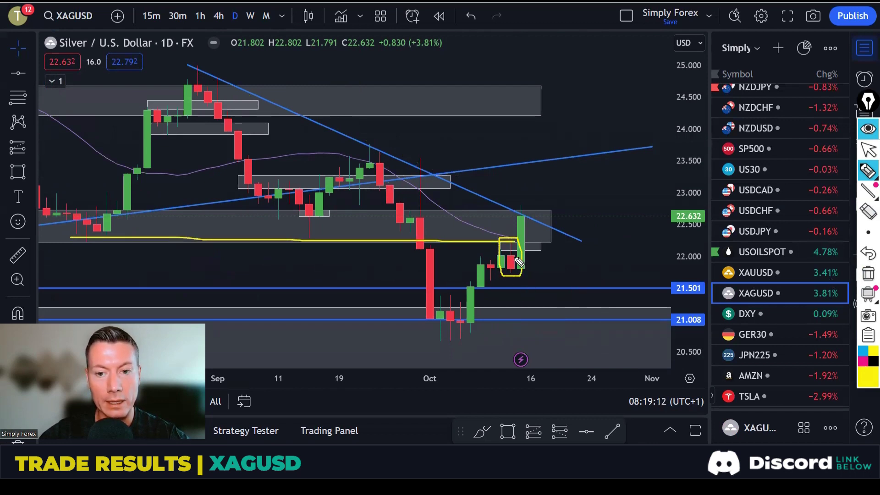
pyautogui.moveTo(451, 220)
pyautogui.mouseDown()
pyautogui.moveTo(523, 248)
pyautogui.moveTo(564, 313)
pyautogui.mouseUp()
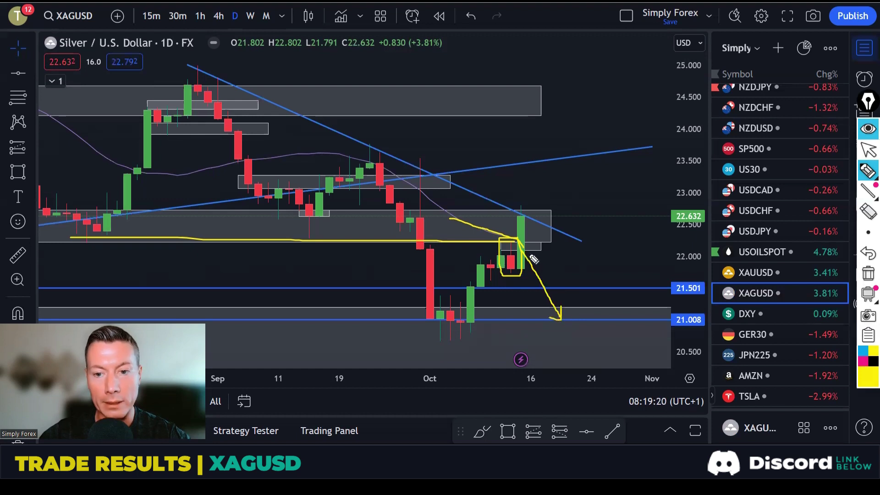
pyautogui.click(868, 274)
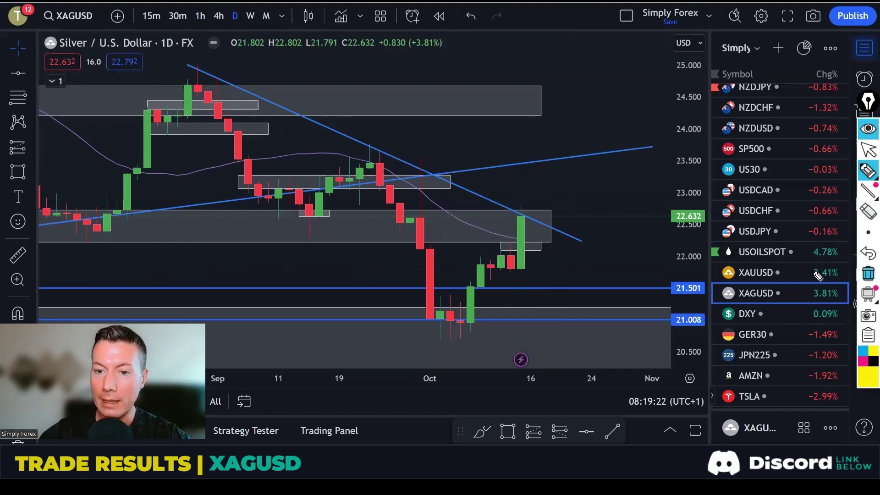
pyautogui.moveTo(527, 207)
pyautogui.mouseDown()
pyautogui.moveTo(515, 245)
pyautogui.moveTo(527, 277)
pyautogui.moveTo(534, 214)
pyautogui.mouseUp()
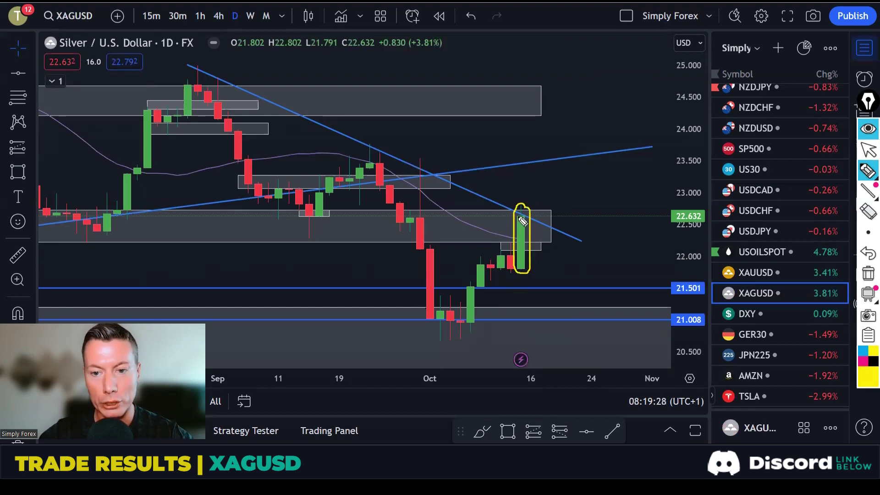
pyautogui.click(868, 273)
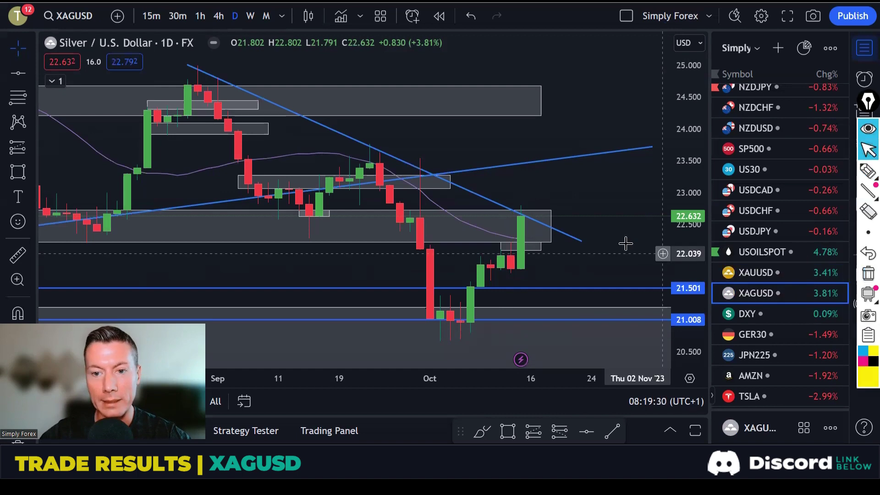
# Step: Switch XAGUSD to the 4-hour timeframe, circle the candle before the breakout, line the highs just below 22.200, and clear the drawings
pyautogui.click(215, 17)
pyautogui.scroll(3, 573, 193)
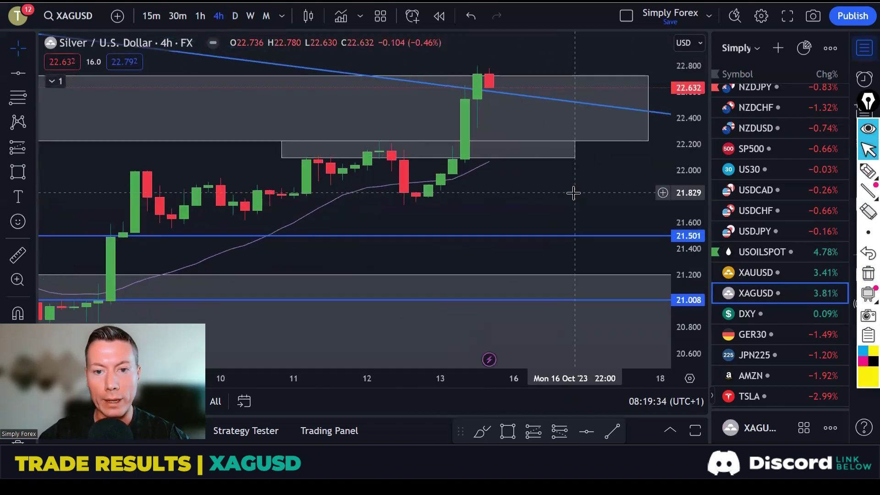
pyautogui.click(868, 171)
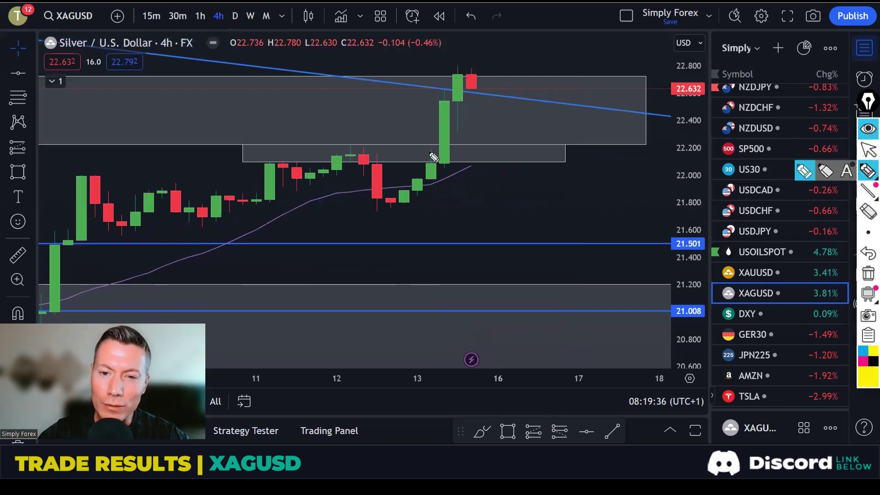
pyautogui.moveTo(440, 155)
pyautogui.mouseDown()
pyautogui.moveTo(424, 159)
pyautogui.moveTo(440, 189)
pyautogui.moveTo(439, 152)
pyautogui.mouseUp()
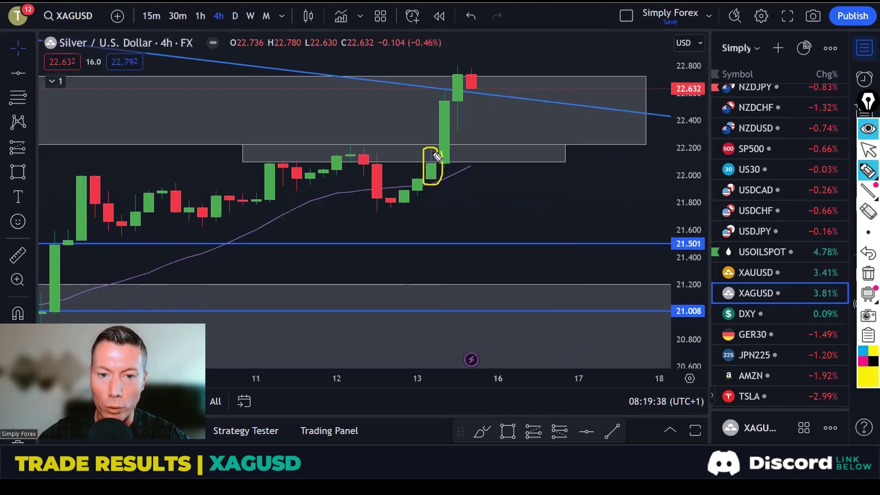
pyautogui.moveTo(260, 151); pyautogui.dragTo(452, 150)
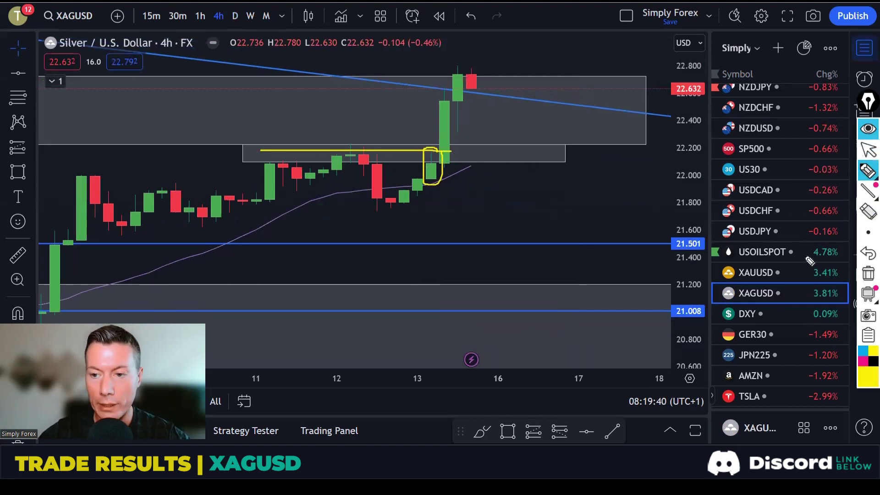
pyautogui.click(868, 273)
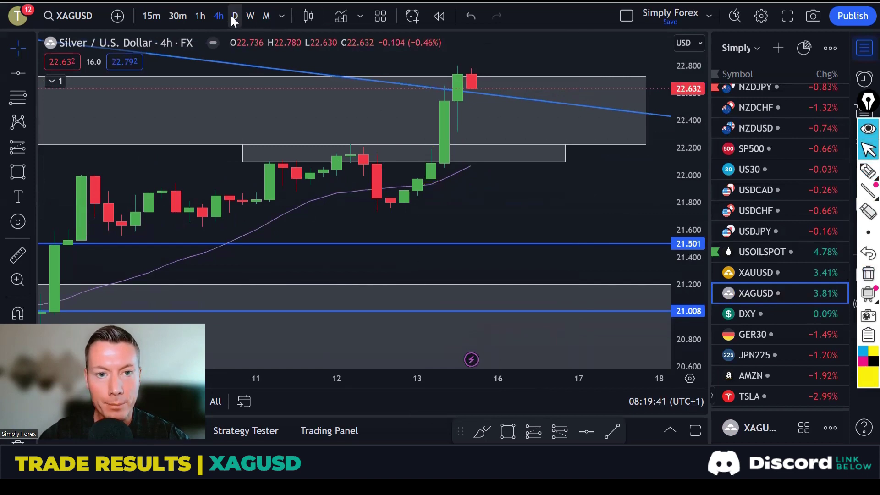
# Step: Switch XAGUSD to the 1-hour timeframe and circle the 13 October candles consolidating inside the small zone before the breakout
pyautogui.click(201, 16)
pyautogui.scroll(-5, 588, 212)
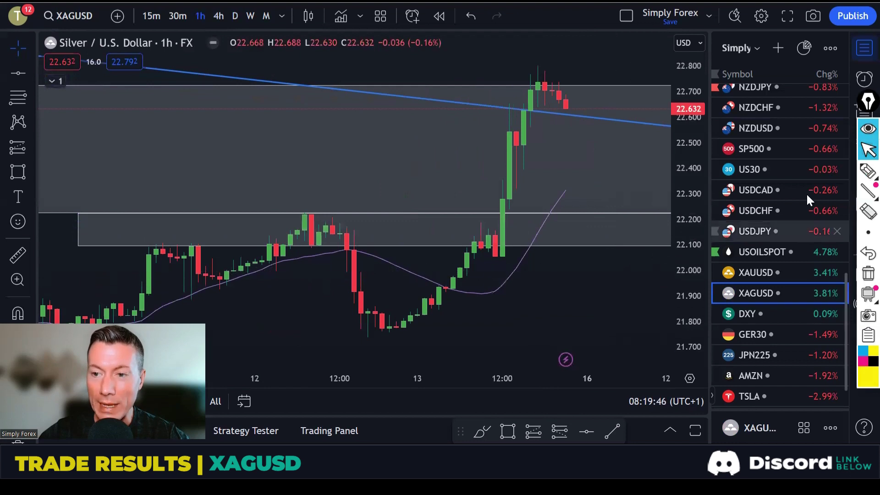
pyautogui.click(868, 170)
pyautogui.moveTo(501, 225)
pyautogui.mouseDown()
pyautogui.moveTo(467, 250)
pyautogui.moveTo(504, 266)
pyautogui.moveTo(503, 222)
pyautogui.mouseUp()
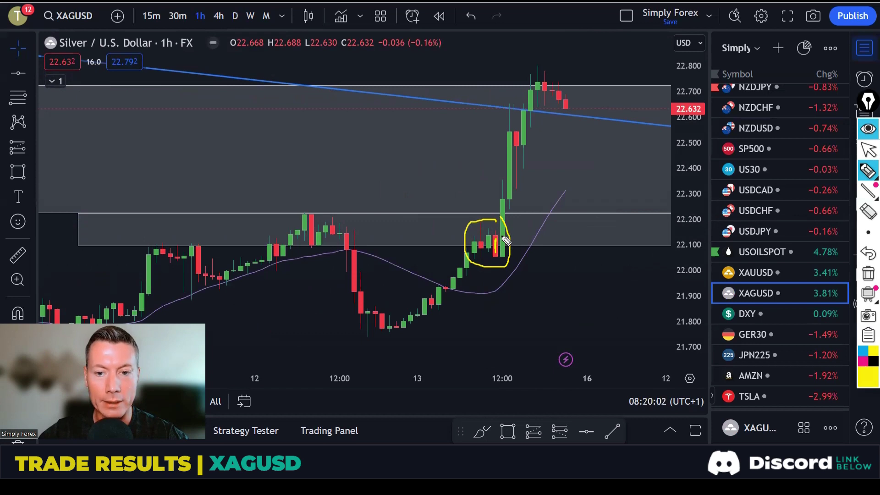
# Step: Replace the XAGUSD annotation with a circled consolidation, a line beneath it, a line above the zone and an upward breakout arrow, and clear the drawings
pyautogui.click(868, 274)
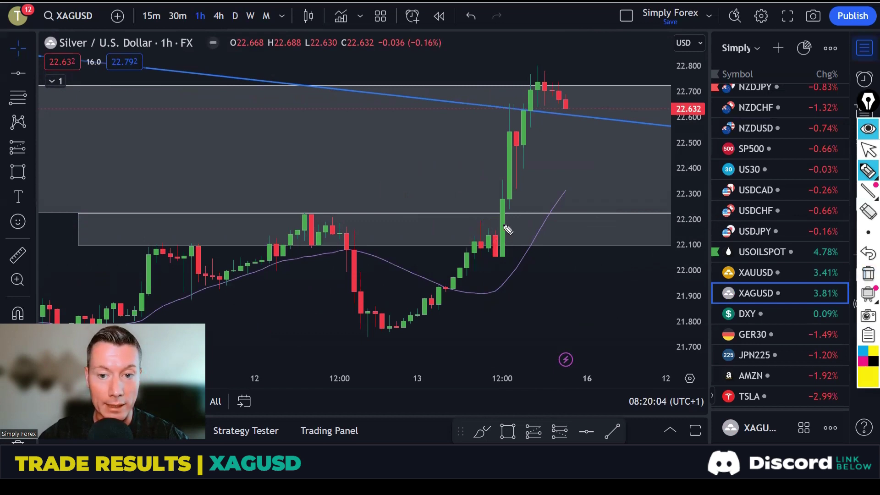
pyautogui.moveTo(503, 222)
pyautogui.mouseDown()
pyautogui.moveTo(477, 221)
pyautogui.moveTo(495, 264)
pyautogui.moveTo(517, 256)
pyautogui.mouseUp()
pyautogui.moveTo(374, 203)
pyautogui.mouseDown()
pyautogui.moveTo(466, 202)
pyautogui.moveTo(513, 186)
pyautogui.moveTo(522, 156)
pyautogui.moveTo(530, 171)
pyautogui.mouseUp()
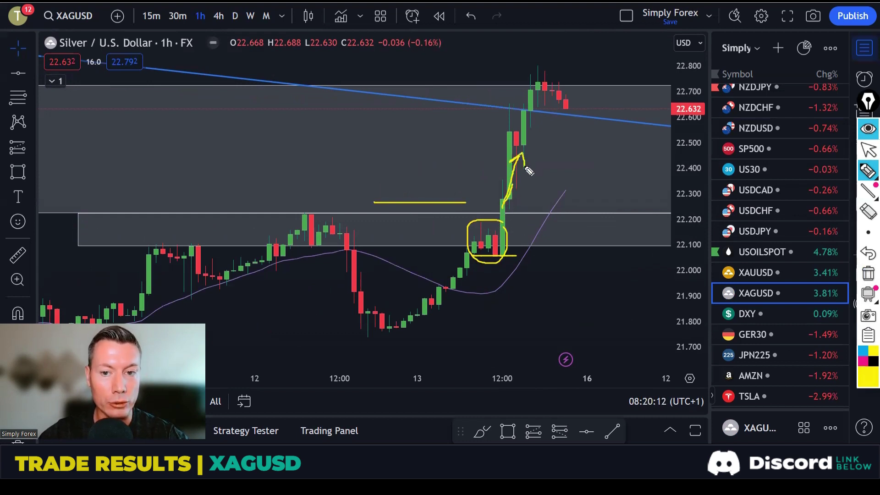
pyautogui.click(866, 274)
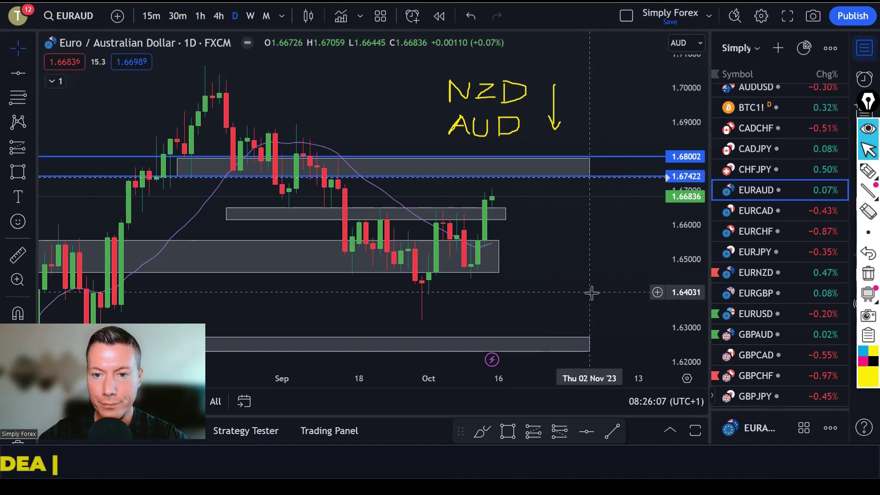
# Step: Circle the handwritten NZD and AUD weakness note on the daily EURAUD chart and clear all the drawings
pyautogui.click(868, 171)
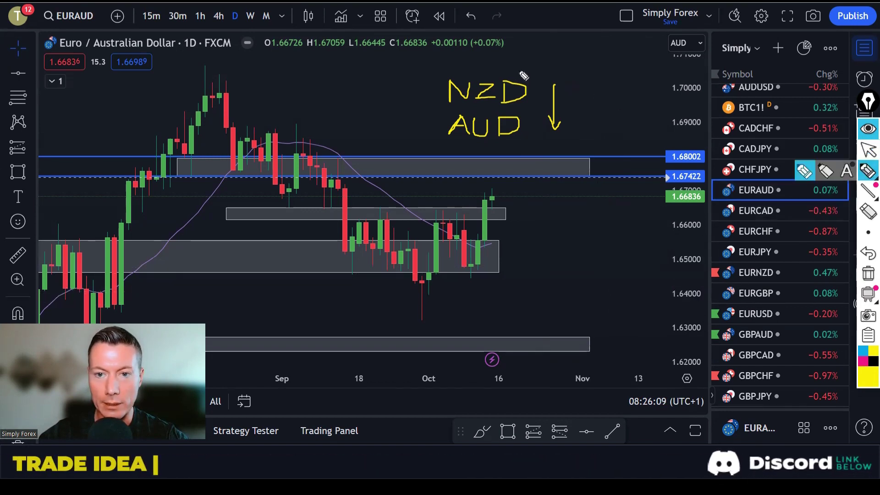
pyautogui.moveTo(523, 70)
pyautogui.mouseDown()
pyautogui.moveTo(434, 78)
pyautogui.moveTo(445, 154)
pyautogui.moveTo(548, 153)
pyautogui.moveTo(581, 94)
pyautogui.moveTo(522, 70)
pyautogui.mouseUp()
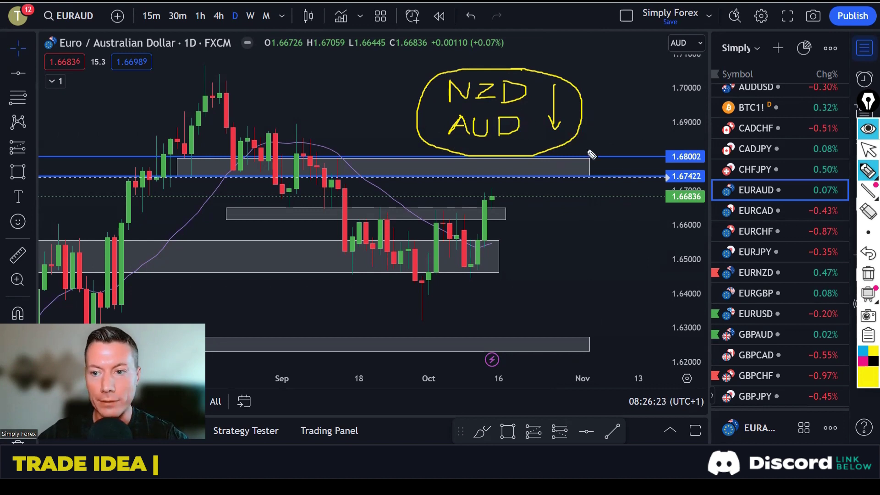
pyautogui.click(866, 275)
# Step: Trace EURAUD's daily swings with support and resistance lines, add an upward arrow through the breakout candle, and clear the drawings
pyautogui.scroll(1, 567, 223)
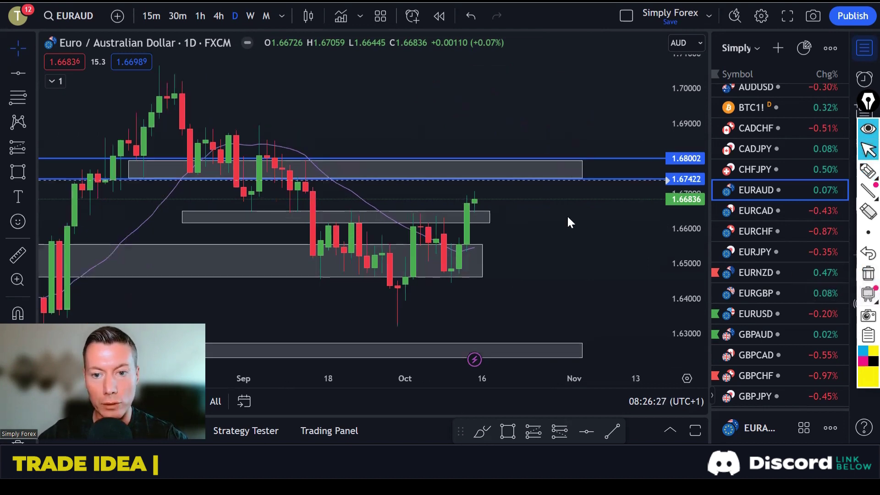
pyautogui.scroll(1, 568, 218)
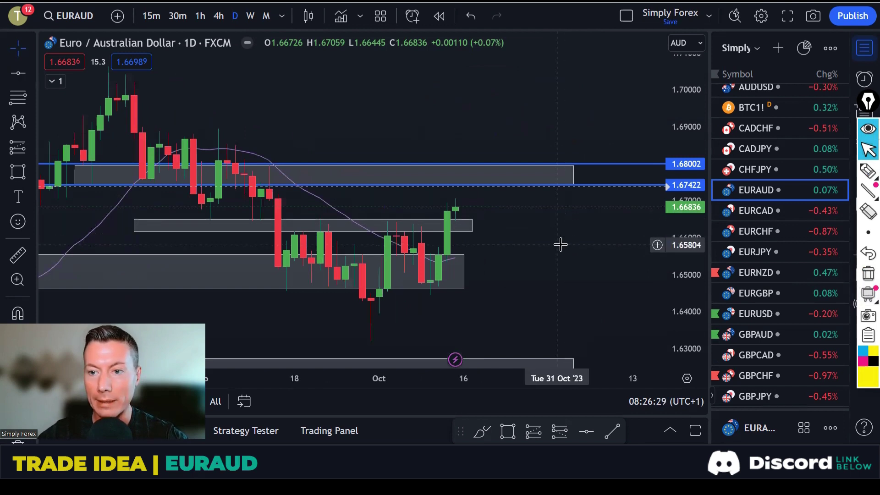
pyautogui.click(865, 172)
pyautogui.moveTo(215, 145)
pyautogui.mouseDown()
pyautogui.moveTo(296, 270)
pyautogui.moveTo(323, 245)
pyautogui.moveTo(371, 294)
pyautogui.moveTo(397, 226)
pyautogui.moveTo(420, 282)
pyautogui.mouseUp()
pyautogui.moveTo(277, 288); pyautogui.dragTo(448, 287)
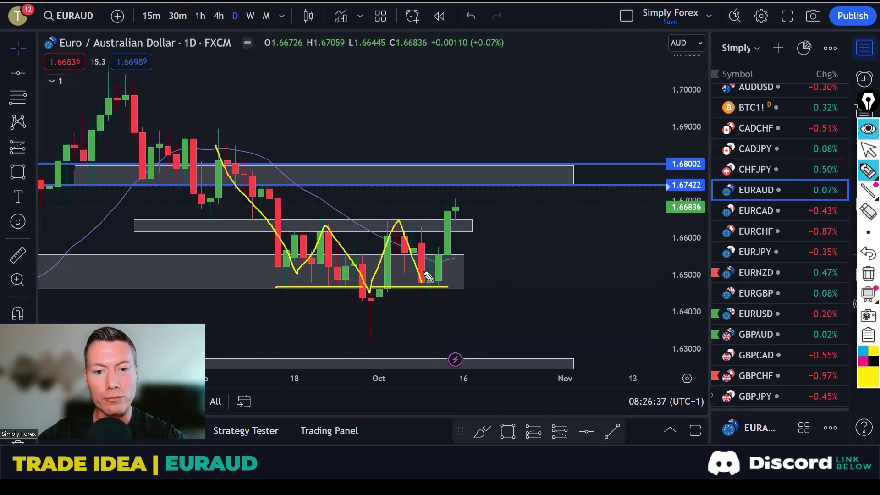
pyautogui.moveTo(295, 227); pyautogui.dragTo(422, 228)
pyautogui.moveTo(436, 286)
pyautogui.mouseDown()
pyautogui.moveTo(454, 283)
pyautogui.moveTo(475, 218)
pyautogui.moveTo(486, 223)
pyautogui.moveTo(448, 250)
pyautogui.mouseUp()
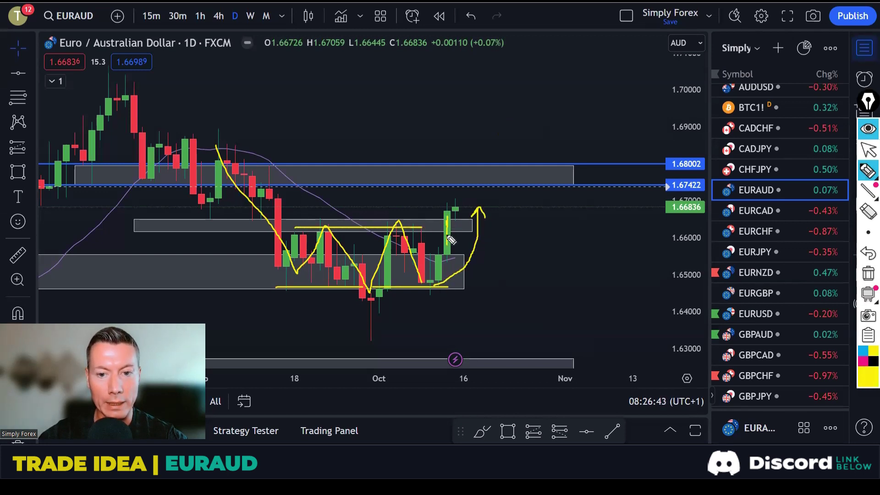
pyautogui.click(866, 275)
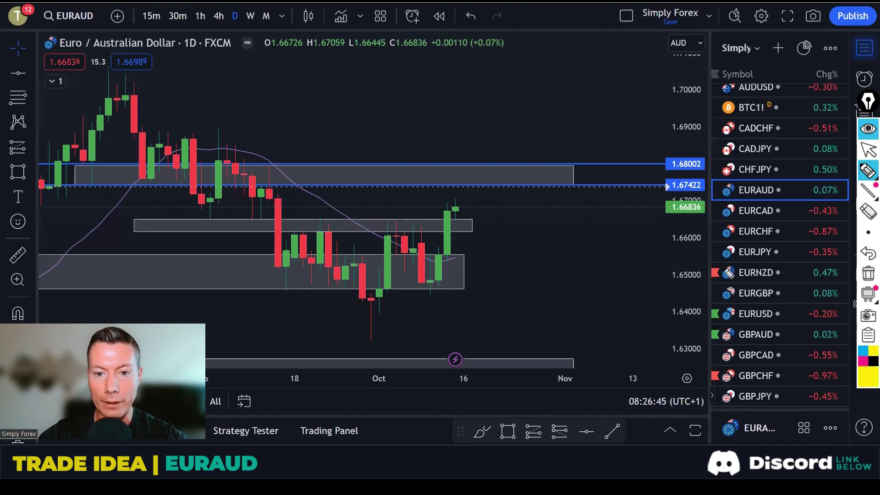
# Step: Mark EURAUD's two rising highs and two rising lows, draw an arrow from the small zone up to 1.67422, and clear the drawings
pyautogui.moveTo(375, 221); pyautogui.dragTo(473, 210)
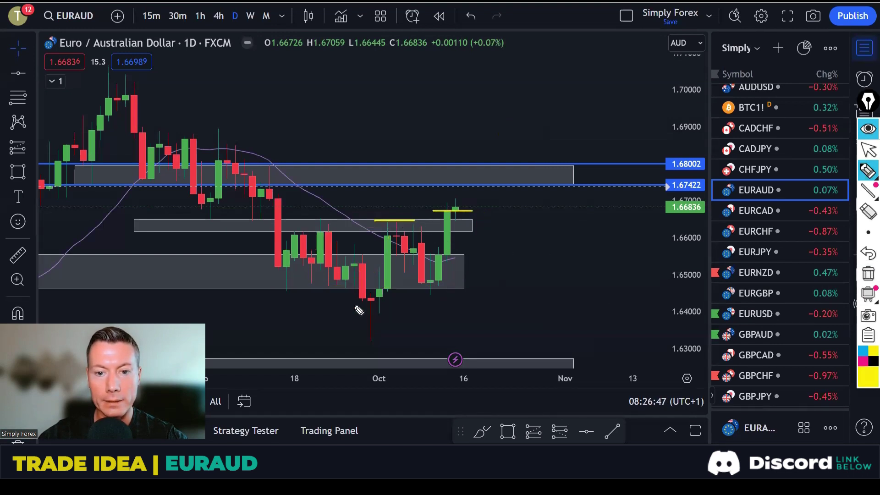
pyautogui.moveTo(347, 303); pyautogui.dragTo(464, 287)
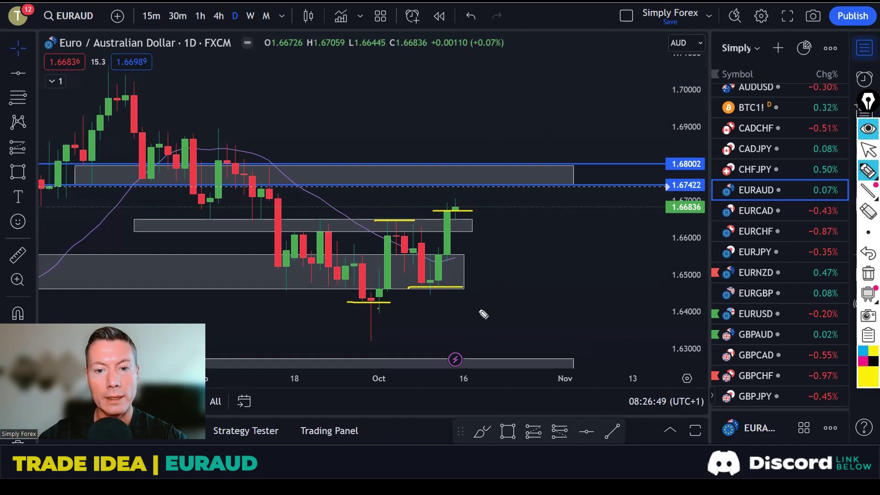
pyautogui.moveTo(463, 220); pyautogui.dragTo(486, 187)
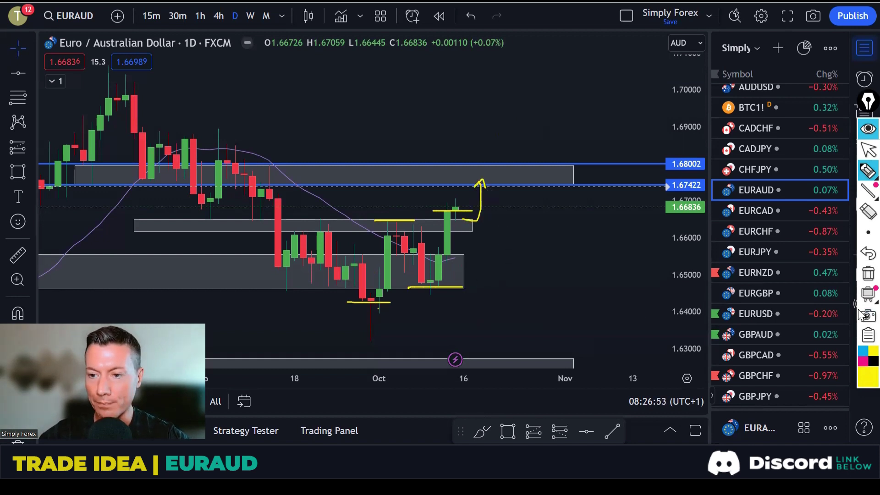
pyautogui.press('Escape')
pyautogui.click(867, 275)
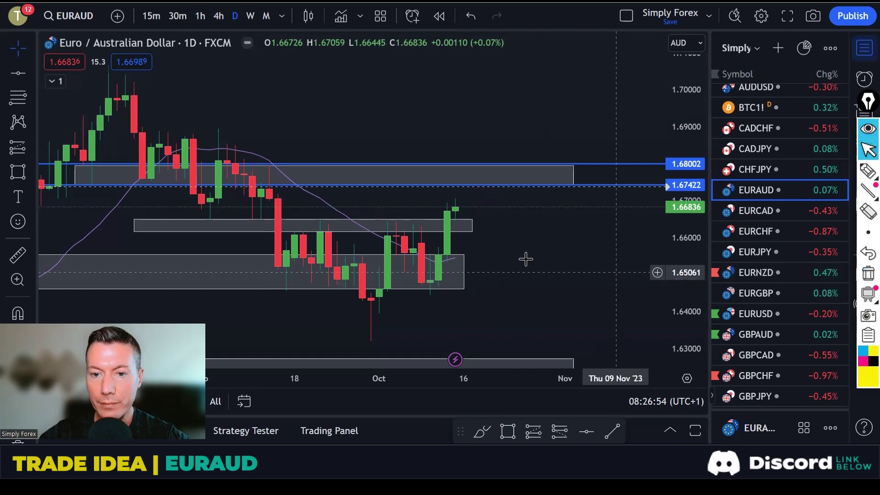
# Step: On EURAUD's 4-hour timeframe, sketch a pullback into the circled upper zone, the extended moving average and an arrow to 1.67422, and clear the drawings
pyautogui.click(218, 16)
pyautogui.scroll(-6, 556, 287)
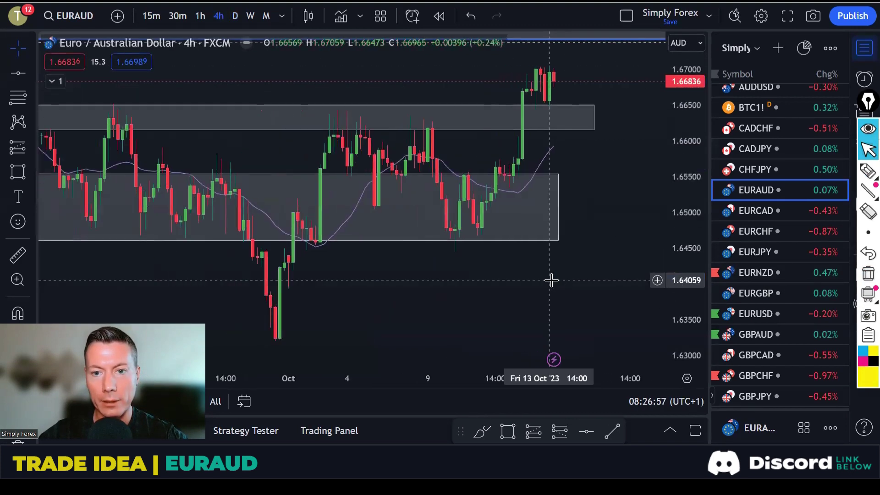
pyautogui.scroll(-3, 570, 314)
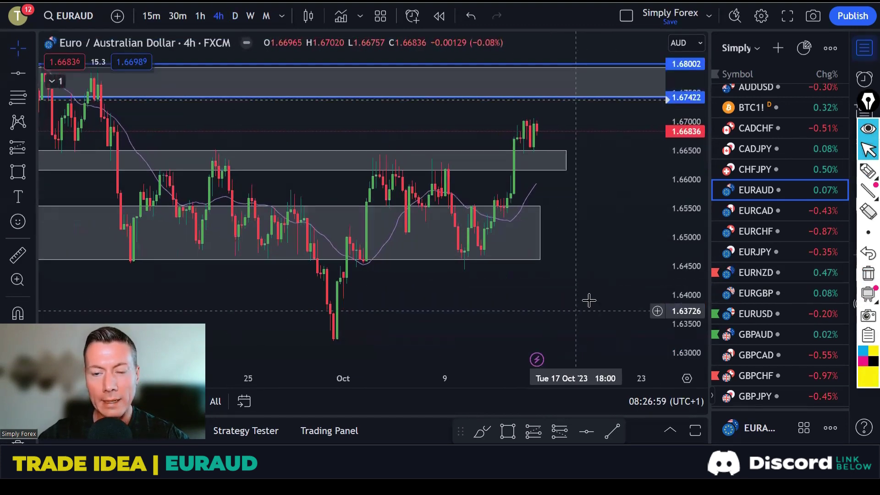
pyautogui.scroll(1, 590, 299)
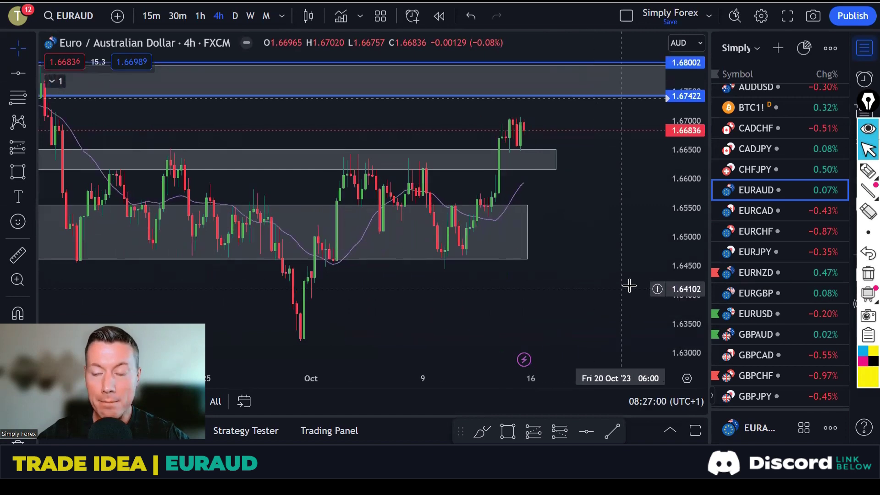
pyautogui.click(868, 171)
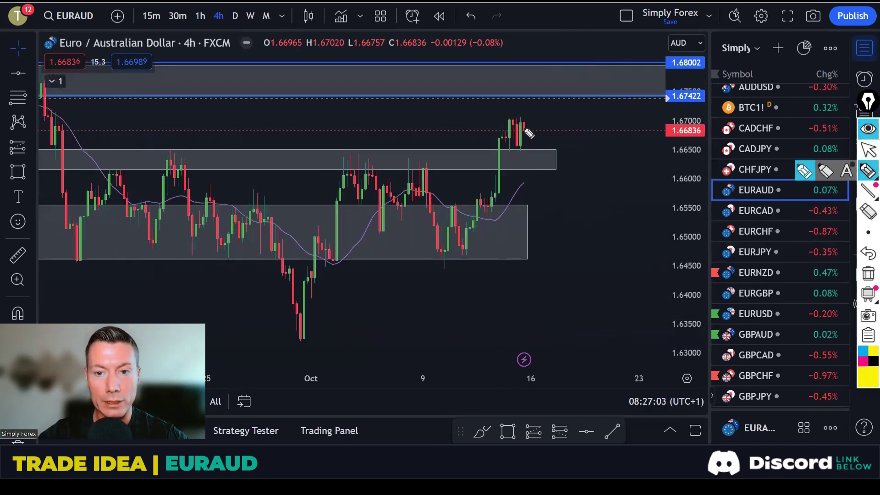
pyautogui.moveTo(523, 124)
pyautogui.mouseDown()
pyautogui.moveTo(533, 148)
pyautogui.moveTo(525, 166)
pyautogui.moveTo(543, 163)
pyautogui.moveTo(534, 155)
pyautogui.mouseUp()
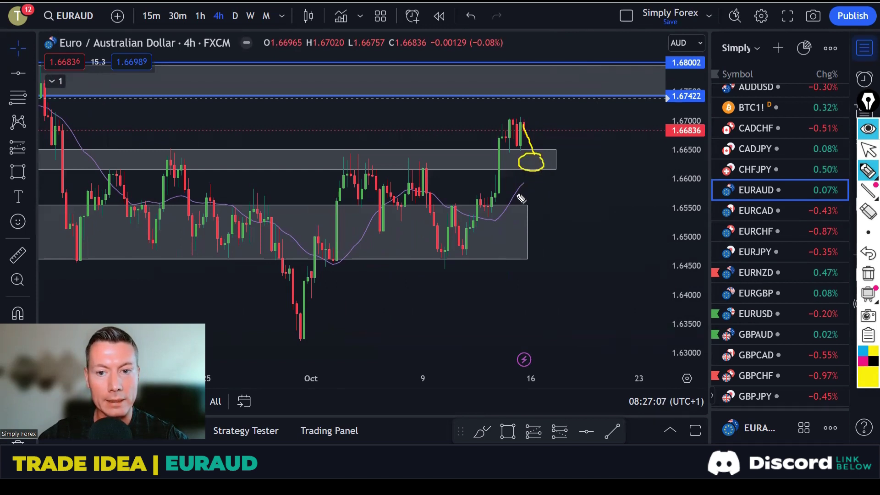
pyautogui.moveTo(515, 196); pyautogui.dragTo(535, 168)
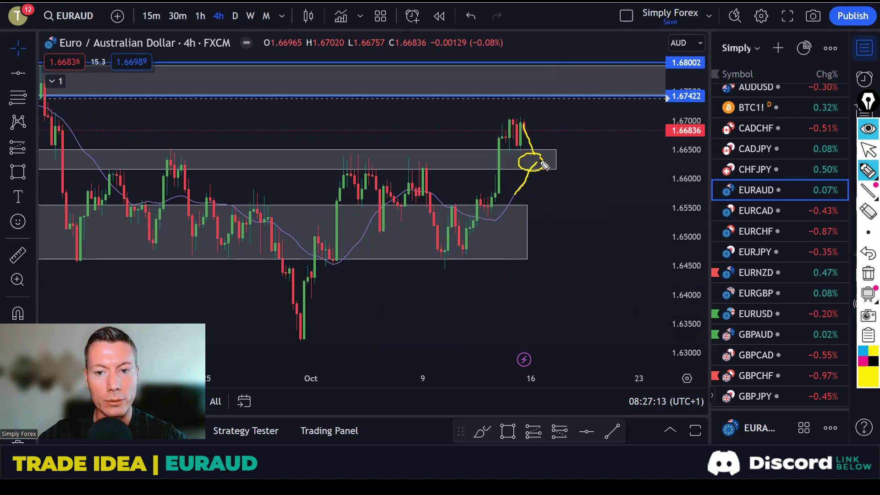
pyautogui.moveTo(543, 161)
pyautogui.mouseDown()
pyautogui.moveTo(563, 118)
pyautogui.moveTo(562, 97)
pyautogui.moveTo(560, 108)
pyautogui.moveTo(567, 104)
pyautogui.mouseUp()
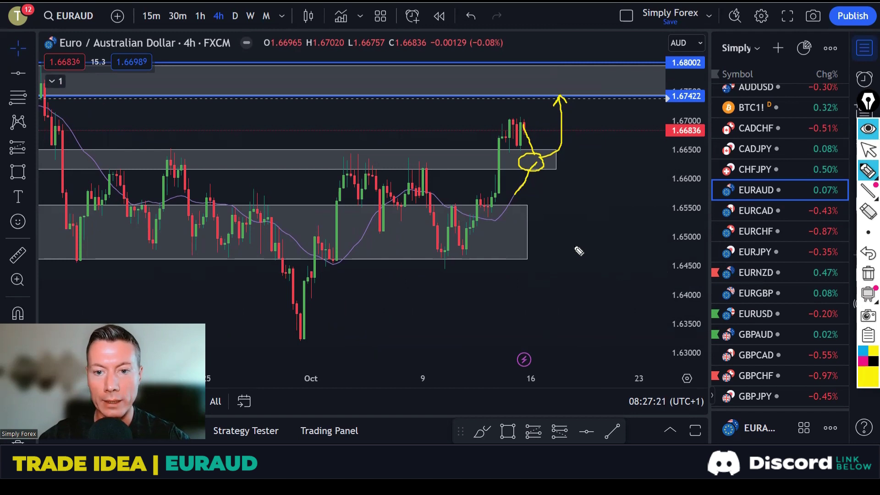
pyautogui.click(868, 273)
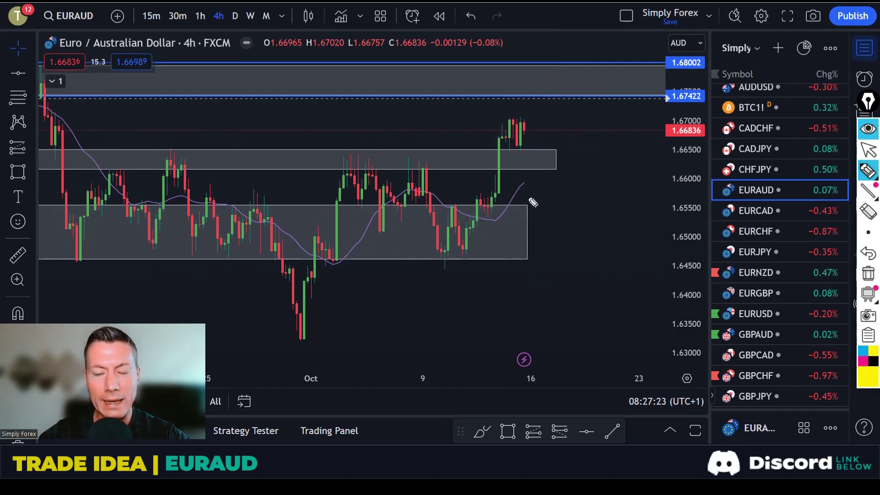
# Step: Sketch EURAUD falling through the upper zone, circle the lower zone's top edge near 1.65500, line that level, and clear the drawings
pyautogui.moveTo(523, 122)
pyautogui.mouseDown()
pyautogui.moveTo(538, 166)
pyautogui.moveTo(550, 159)
pyautogui.moveTo(567, 197)
pyautogui.mouseUp()
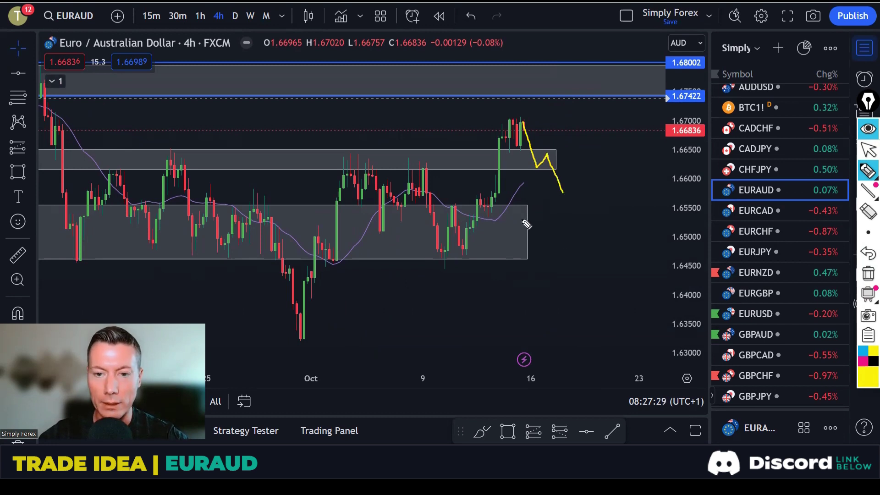
pyautogui.moveTo(570, 211); pyautogui.dragTo(562, 207)
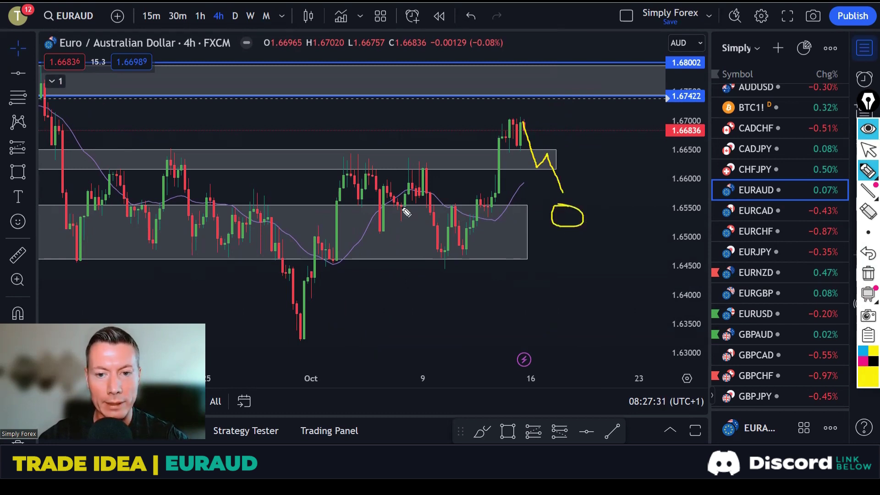
pyautogui.moveTo(403, 208); pyautogui.dragTo(584, 207)
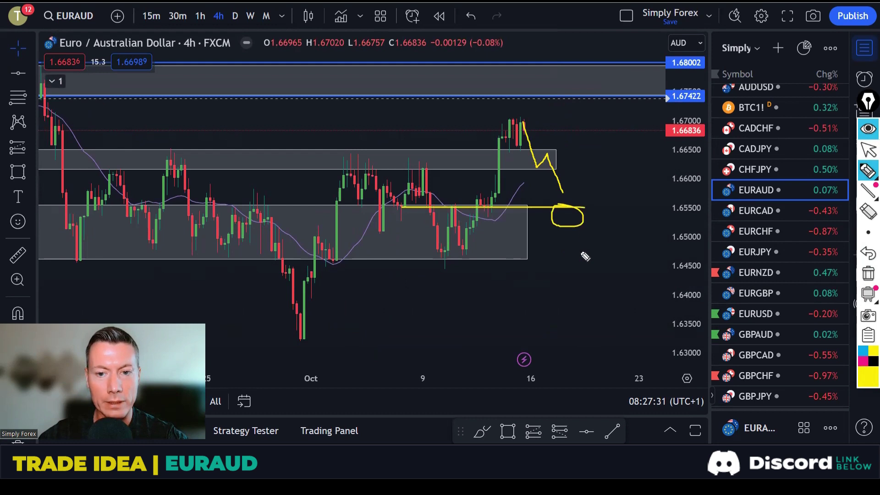
pyautogui.click(868, 274)
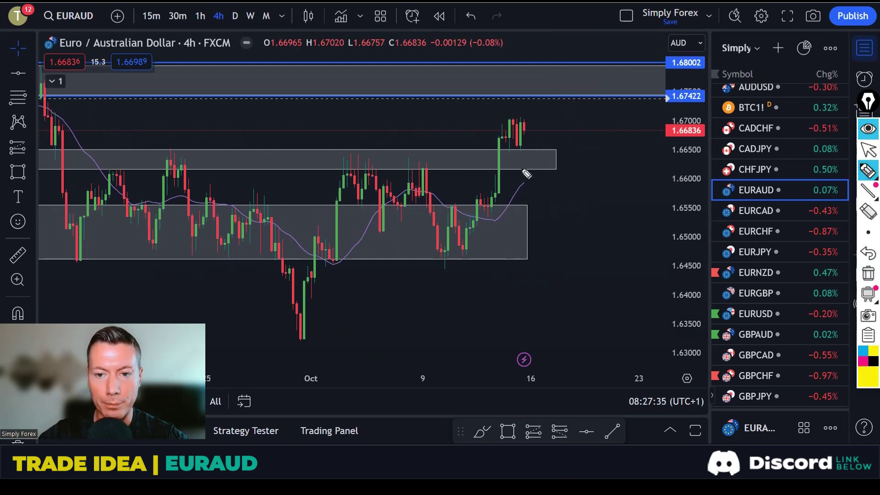
# Step: Draw EURAUD's moving average rising into the circled upper zone with an arrow up towards 1.67422, clear the drawings and leave the pen
pyautogui.moveTo(523, 193)
pyautogui.mouseDown()
pyautogui.moveTo(554, 168)
pyautogui.moveTo(521, 161)
pyautogui.moveTo(548, 155)
pyautogui.moveTo(555, 112)
pyautogui.mouseUp()
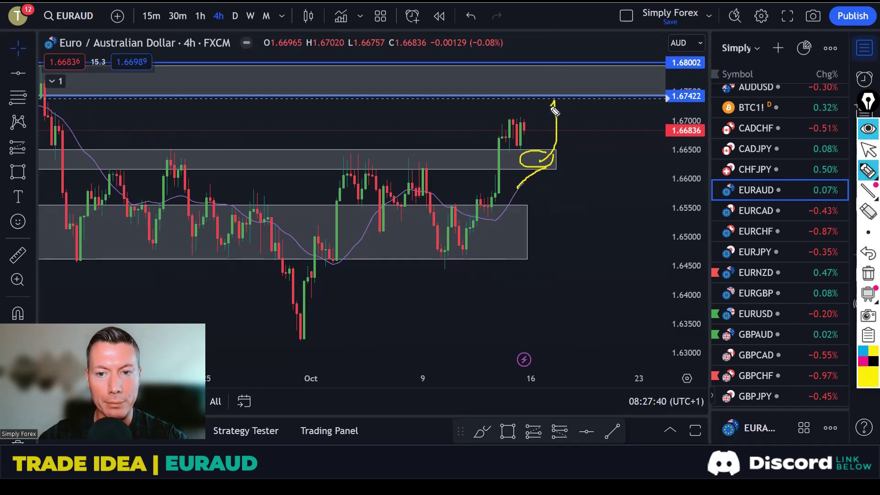
pyautogui.click(869, 273)
pyautogui.click(869, 150)
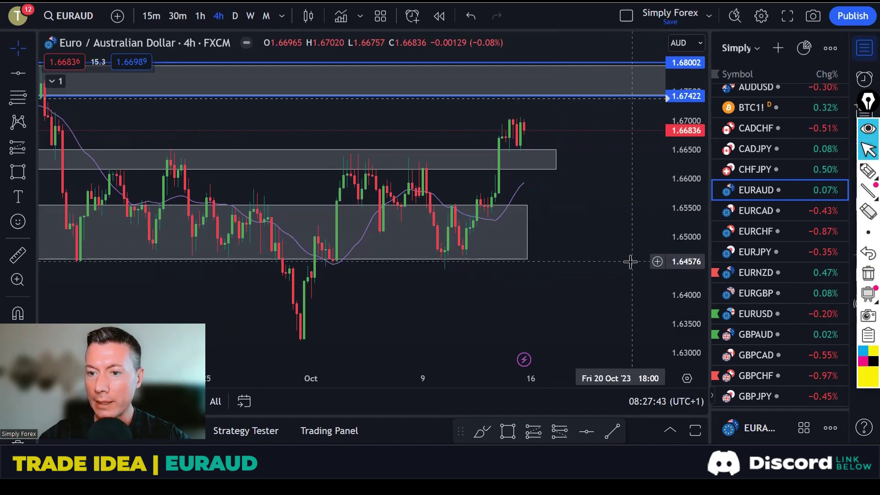
# Step: Open the EURNZD chart and switch it from the 4-hour to the daily timeframe to examine its recent price zones
pyautogui.click(751, 273)
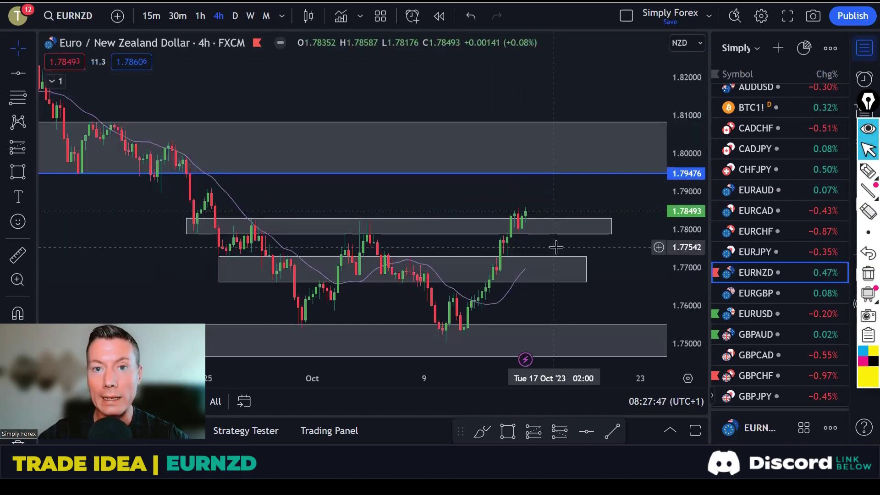
pyautogui.scroll(3, 561, 246)
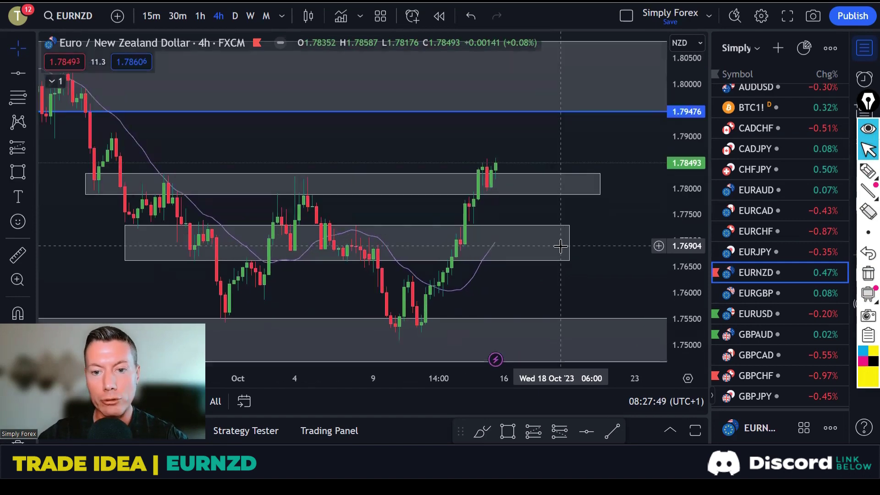
pyautogui.click(236, 15)
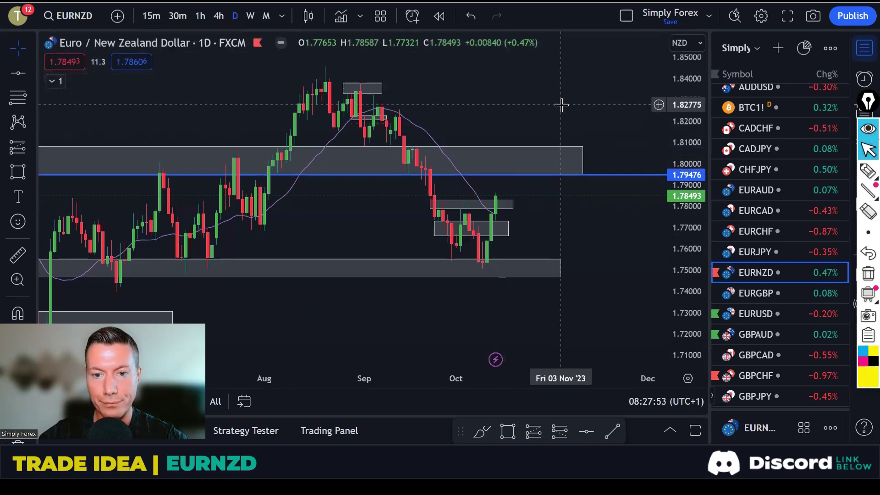
pyautogui.scroll(2, 562, 105)
pyautogui.hscroll(-3, 561, 105)
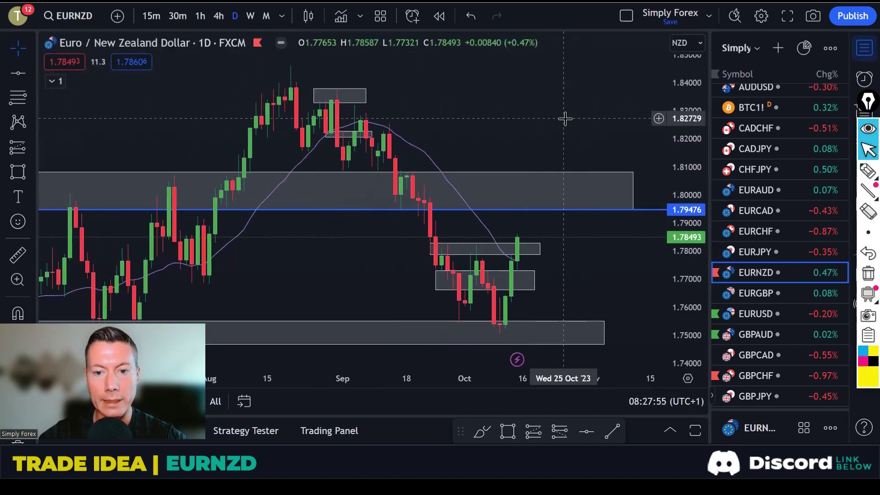
# Step: Switch EURNZD to the weekly timeframe, underline the past reactions along the zone near 1.75000, and clear the drawings
pyautogui.click(250, 16)
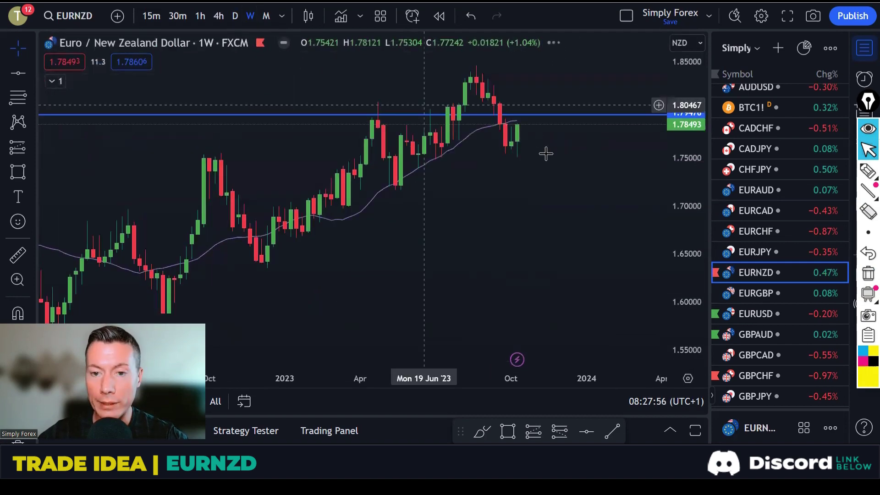
pyautogui.scroll(1, 572, 208)
pyautogui.moveTo(868, 171)
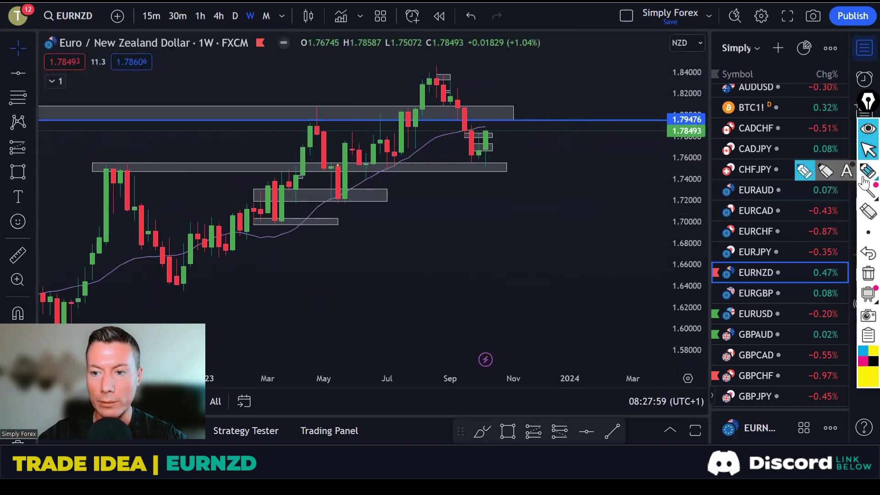
pyautogui.click(805, 171)
pyautogui.moveTo(92, 169); pyautogui.dragTo(143, 169)
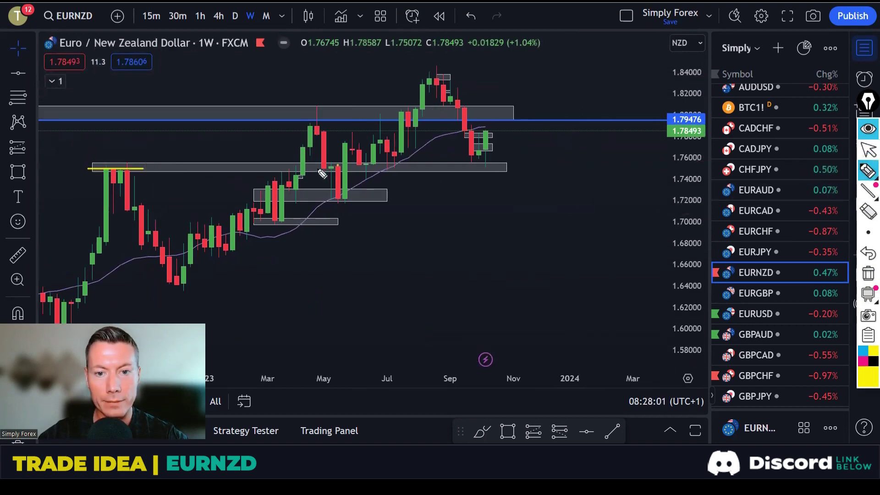
pyautogui.moveTo(299, 169); pyautogui.dragTo(388, 169)
pyautogui.moveTo(450, 168); pyautogui.dragTo(507, 168)
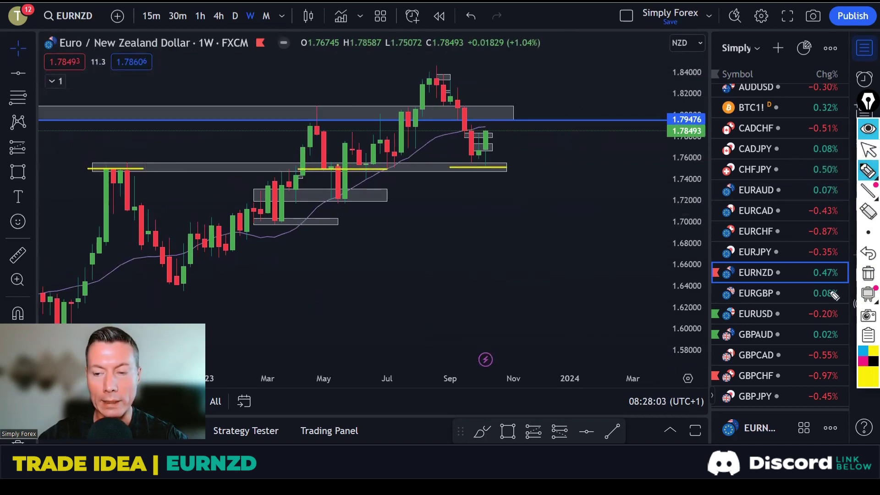
pyautogui.click(867, 274)
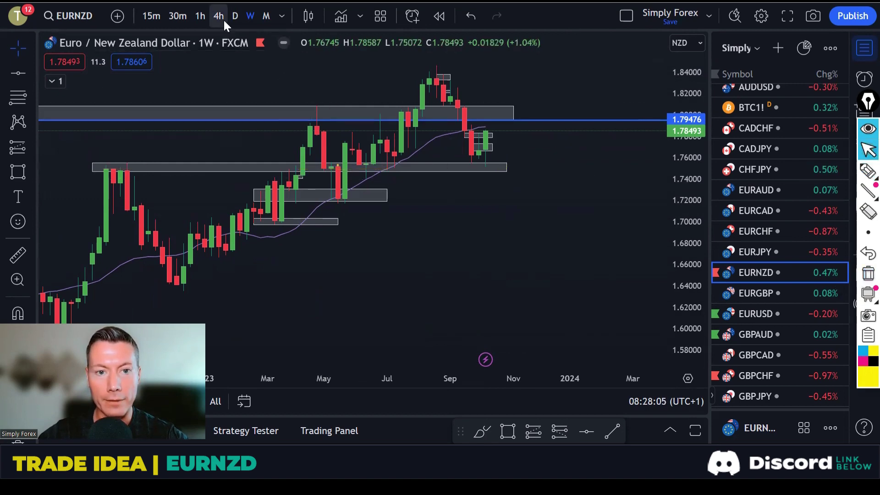
# Step: On EURNZD's daily timeframe, trace the downtrend's swings into the lowest zone and mark the early-October swing high with a horizontal line
pyautogui.click(234, 16)
pyautogui.scroll(1, 613, 230)
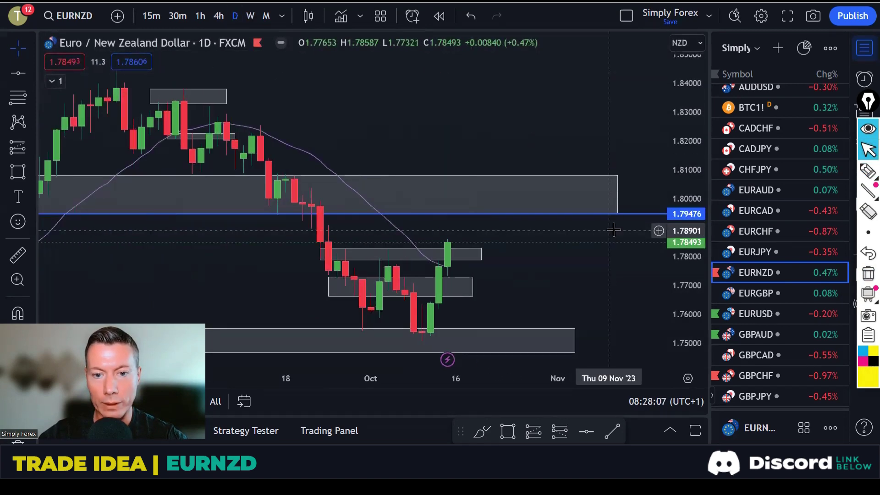
pyautogui.scroll(1, 366, 94)
pyautogui.moveTo(366, 94); pyautogui.dragTo(519, 104)
pyautogui.scroll(1, 531, 104)
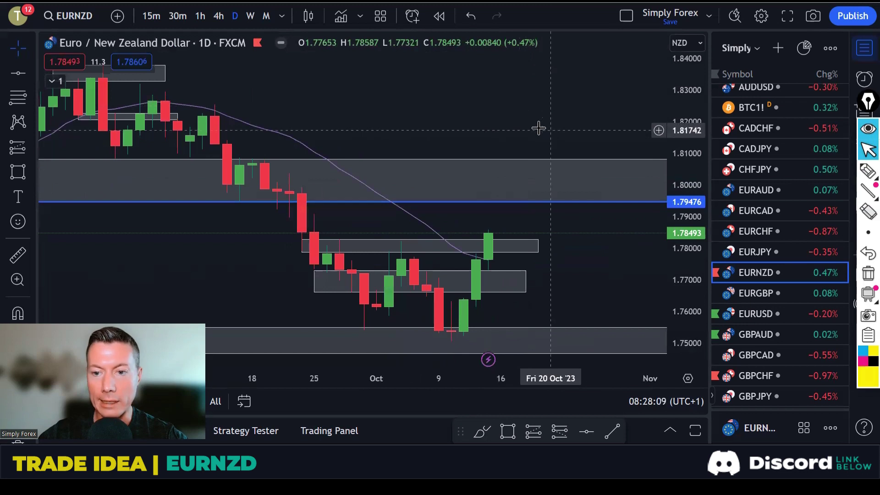
pyautogui.hotkey('ctrl', 'shift', 'h')
pyautogui.moveTo(213, 116)
pyautogui.mouseDown()
pyautogui.moveTo(383, 318)
pyautogui.moveTo(404, 248)
pyautogui.moveTo(453, 326)
pyautogui.mouseUp()
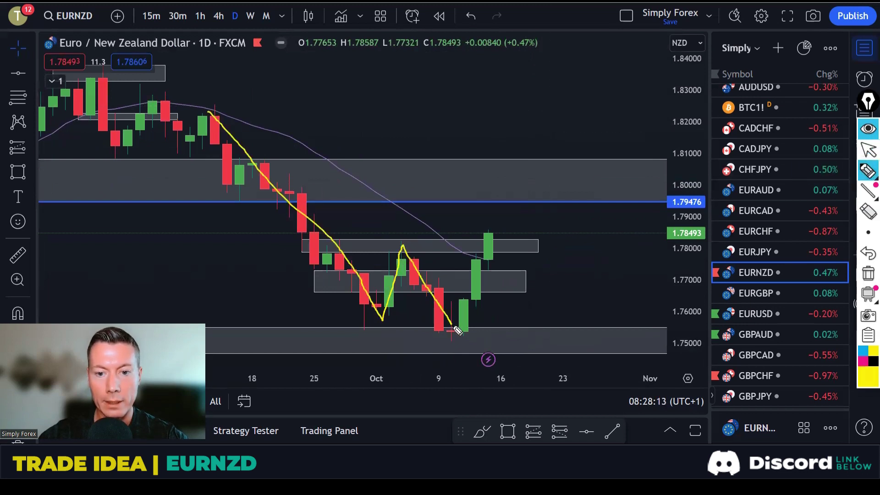
pyautogui.moveTo(388, 253); pyautogui.dragTo(437, 251)
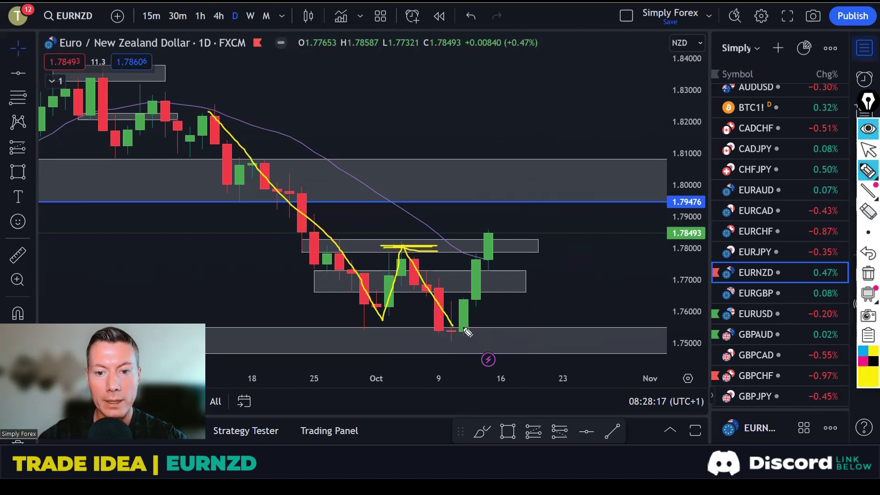
# Step: Draw arrows from the latest low past the marked swing high up to 1.79476, circle that price level, and clear the drawings
pyautogui.moveTo(464, 329); pyautogui.dragTo(516, 236)
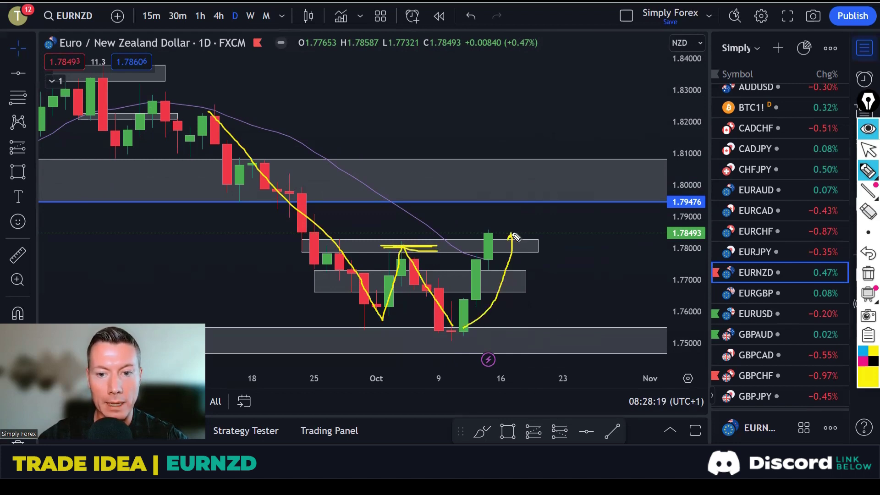
pyautogui.moveTo(388, 250); pyautogui.dragTo(445, 251)
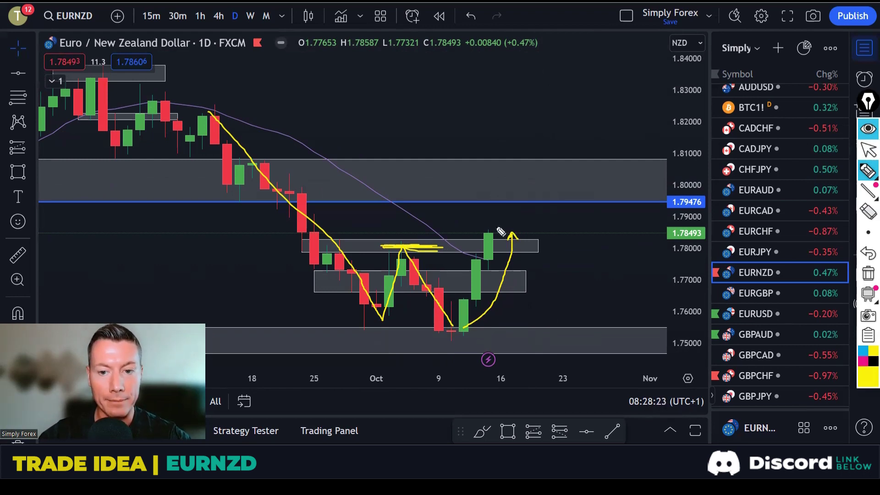
pyautogui.moveTo(501, 232); pyautogui.dragTo(512, 236)
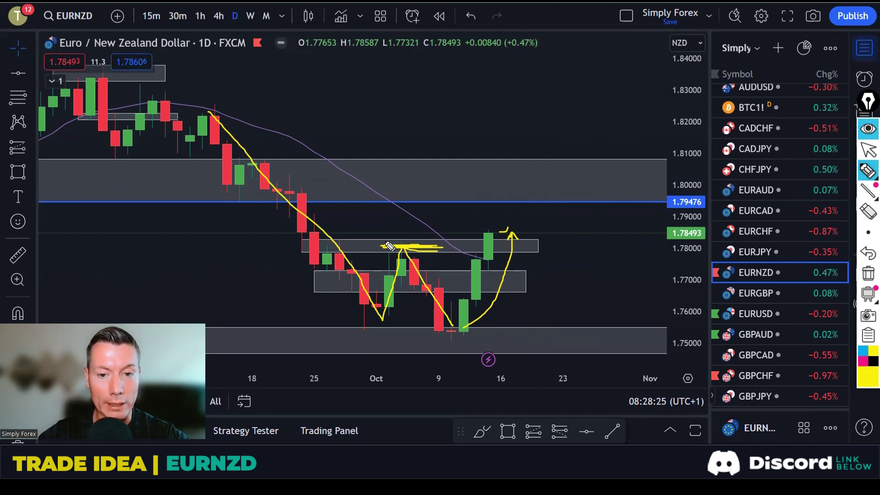
pyautogui.moveTo(509, 241); pyautogui.dragTo(512, 205)
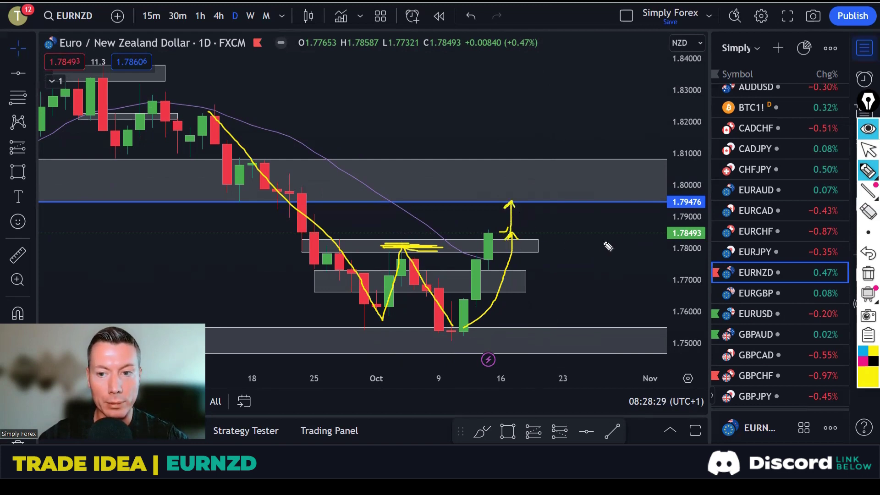
pyautogui.moveTo(698, 202)
pyautogui.mouseDown()
pyautogui.moveTo(674, 195)
pyautogui.moveTo(704, 215)
pyautogui.moveTo(693, 192)
pyautogui.mouseUp()
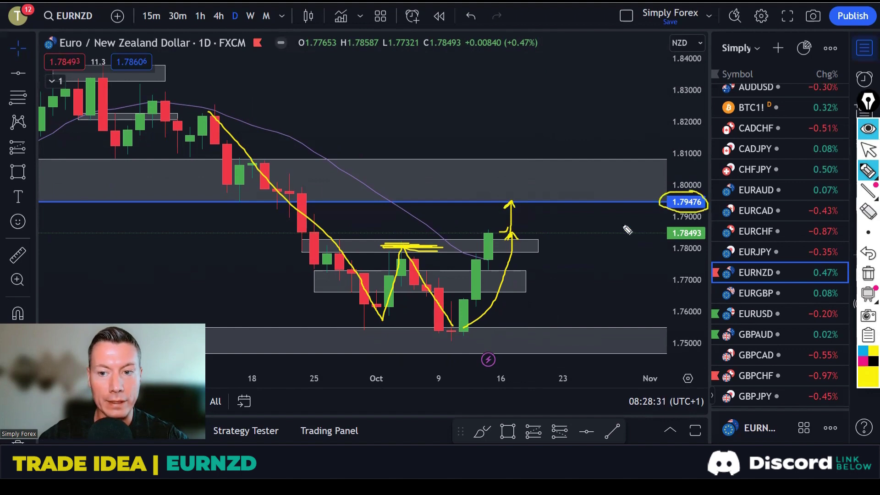
pyautogui.click(868, 274)
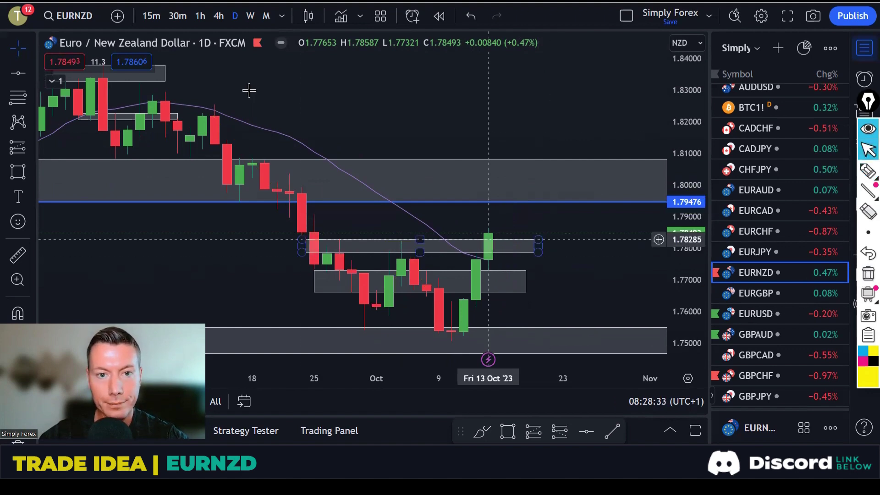
# Step: On EURNZD's 4-hour timeframe, underline and clear the upper zone's past reactions, and sketch a circled pullback there rising to 1.79476, clearing it too
pyautogui.click(217, 16)
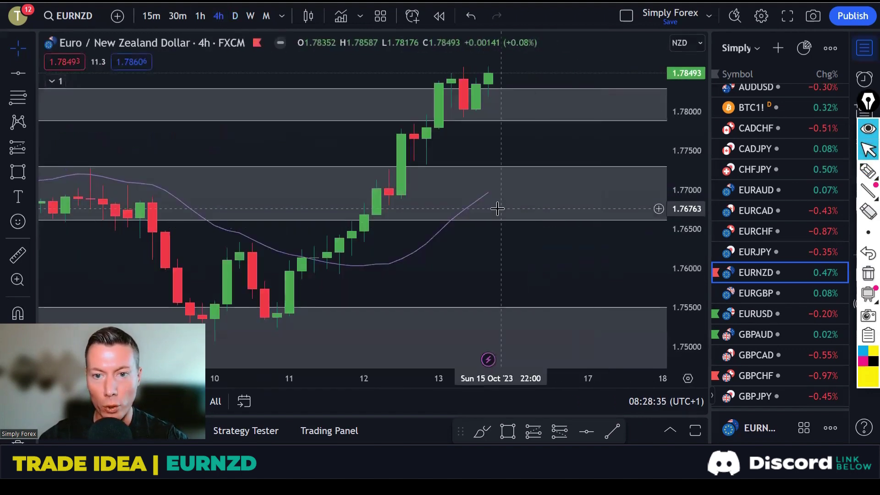
pyautogui.scroll(-5, 530, 241)
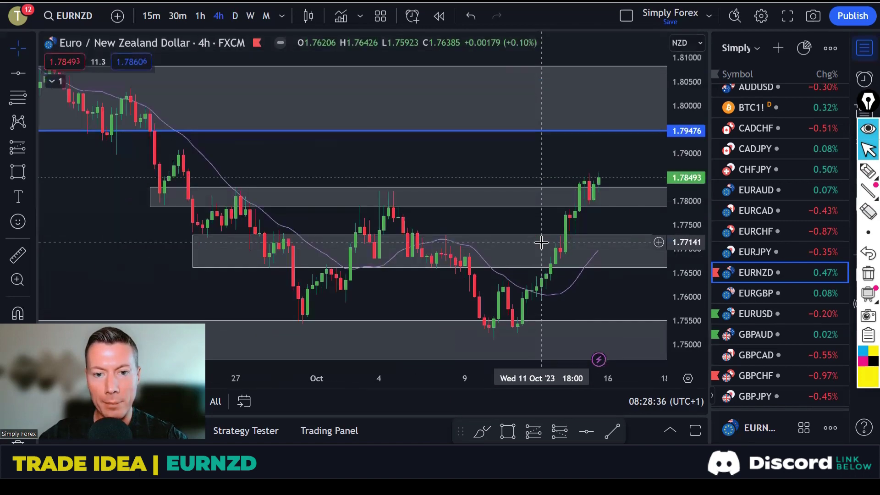
pyautogui.moveTo(499, 174); pyautogui.dragTo(452, 159)
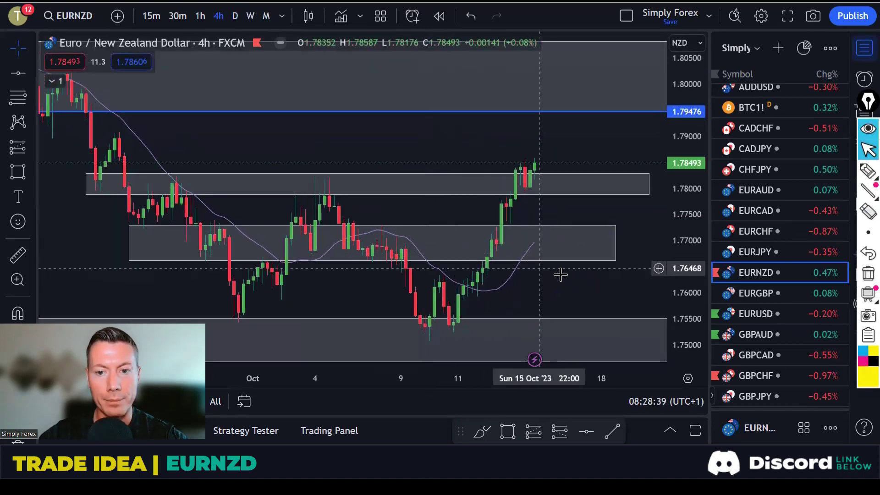
pyautogui.click(868, 171)
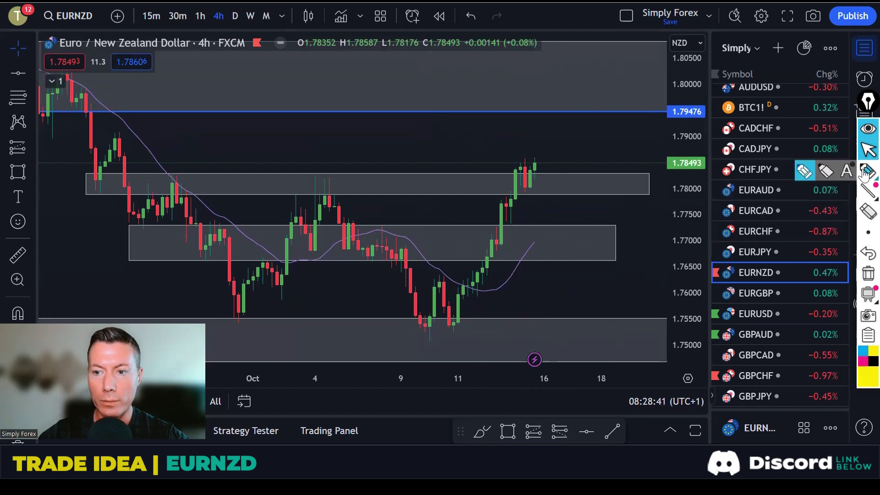
pyautogui.moveTo(77, 185); pyautogui.dragTo(121, 185)
pyautogui.moveTo(138, 185); pyautogui.dragTo(197, 185)
pyautogui.moveTo(303, 185); pyautogui.dragTo(337, 185)
pyautogui.moveTo(524, 186); pyautogui.dragTo(569, 186)
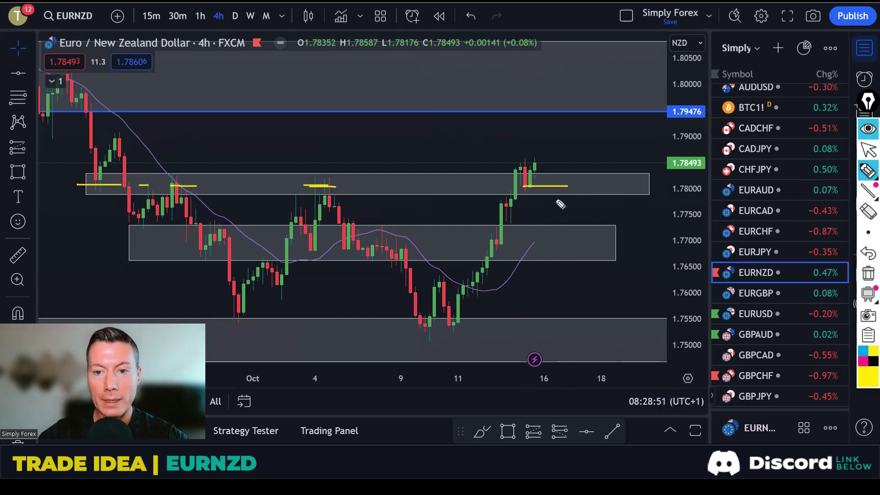
pyautogui.click(868, 274)
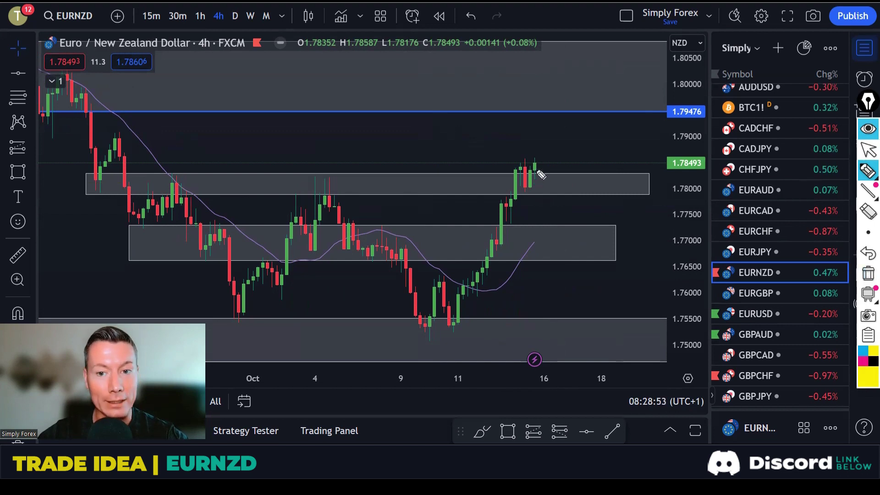
pyautogui.moveTo(535, 164)
pyautogui.mouseDown()
pyautogui.moveTo(554, 192)
pyautogui.moveTo(568, 165)
pyautogui.moveTo(569, 122)
pyautogui.mouseUp()
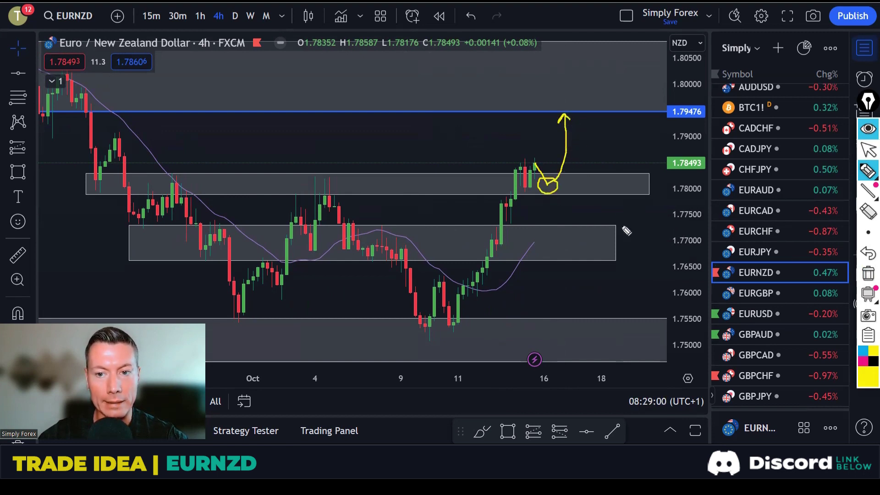
pyautogui.click(868, 273)
# Step: Sketch EURNZD falling through the upper zone to the lower zone's top edge and underline the lower zone's past reactions
pyautogui.moveTo(536, 188); pyautogui.dragTo(548, 220)
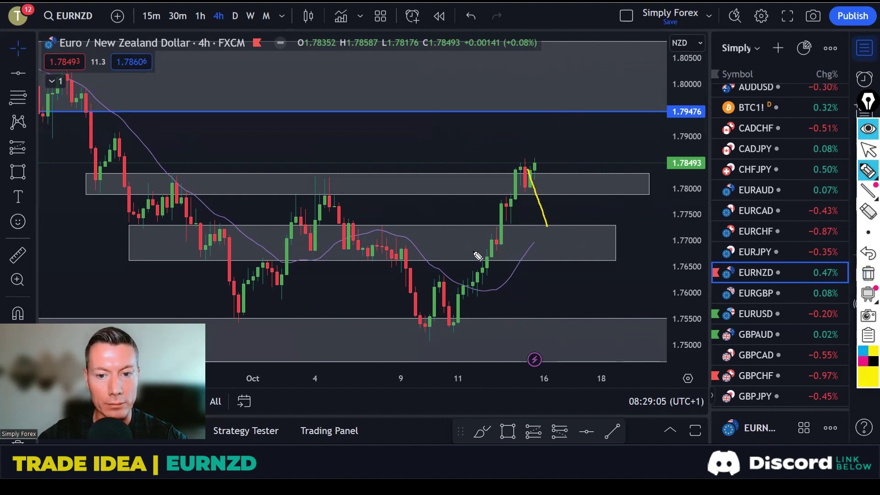
pyautogui.moveTo(376, 239); pyautogui.dragTo(392, 238)
pyautogui.moveTo(358, 248); pyautogui.dragTo(322, 249)
pyautogui.moveTo(207, 229); pyautogui.dragTo(229, 229)
pyautogui.moveTo(122, 226); pyautogui.dragTo(156, 226)
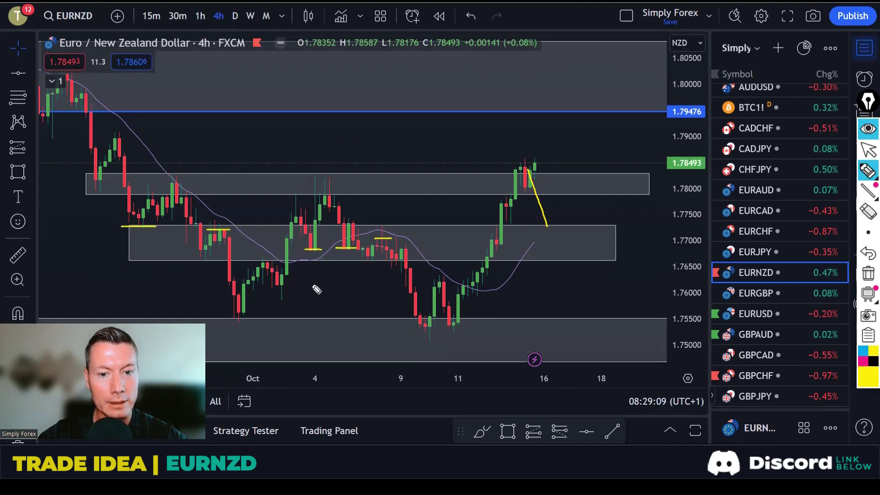
# Step: Trace the moving average rising into the circled lower zone, draw an arrow from there up towards 1.79476, and clear the drawings
pyautogui.moveTo(493, 288)
pyautogui.mouseDown()
pyautogui.moveTo(536, 242)
pyautogui.moveTo(560, 244)
pyautogui.moveTo(553, 228)
pyautogui.mouseUp()
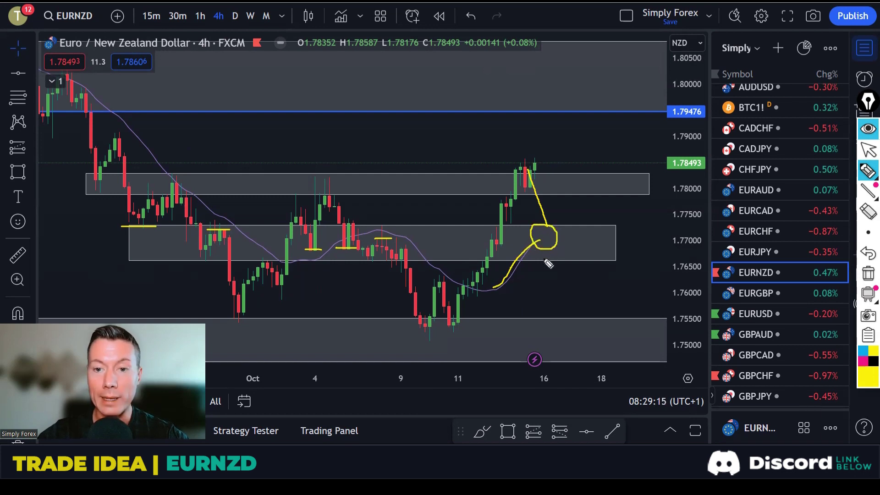
pyautogui.moveTo(555, 239)
pyautogui.mouseDown()
pyautogui.moveTo(577, 126)
pyautogui.moveTo(585, 131)
pyautogui.mouseUp()
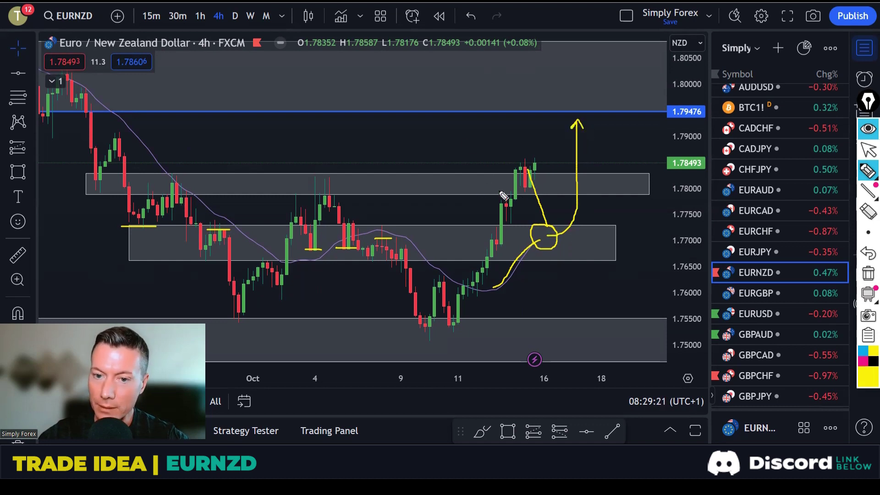
pyautogui.click(867, 274)
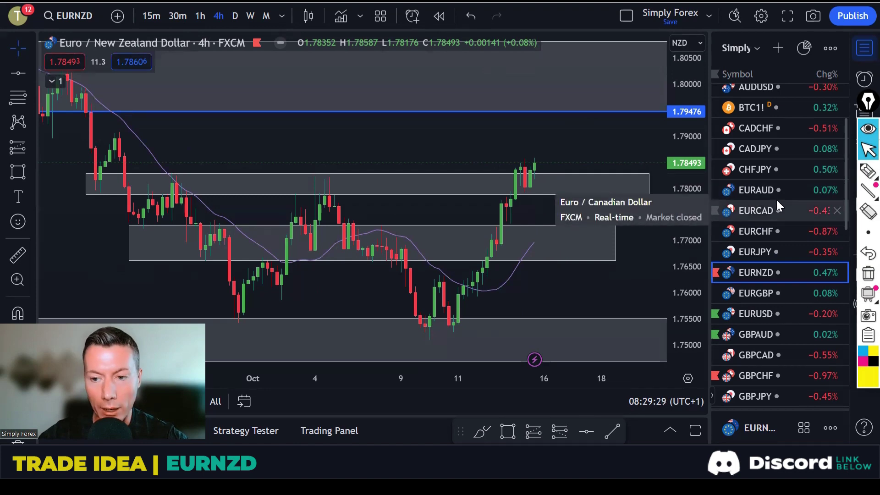
# Step: Open the GBPNZD chart, hide the watchlist, and switch the chart to the daily timeframe
pyautogui.scroll(-3, 776, 199)
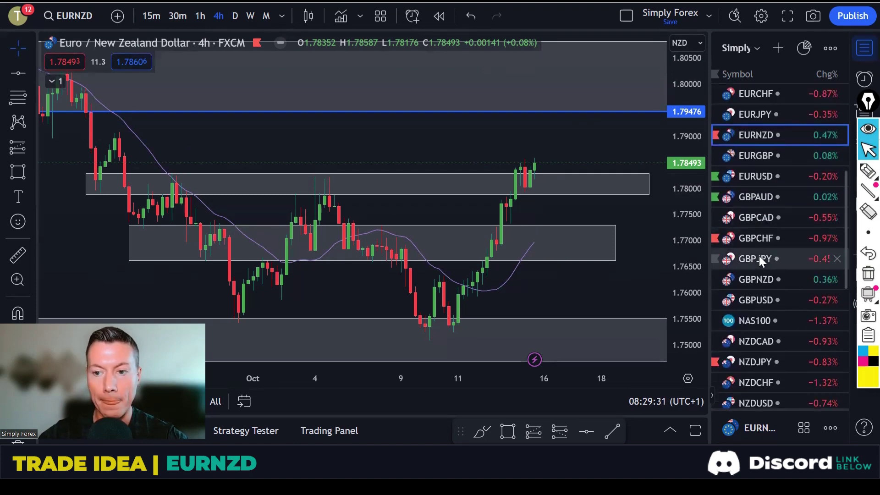
pyautogui.click(758, 278)
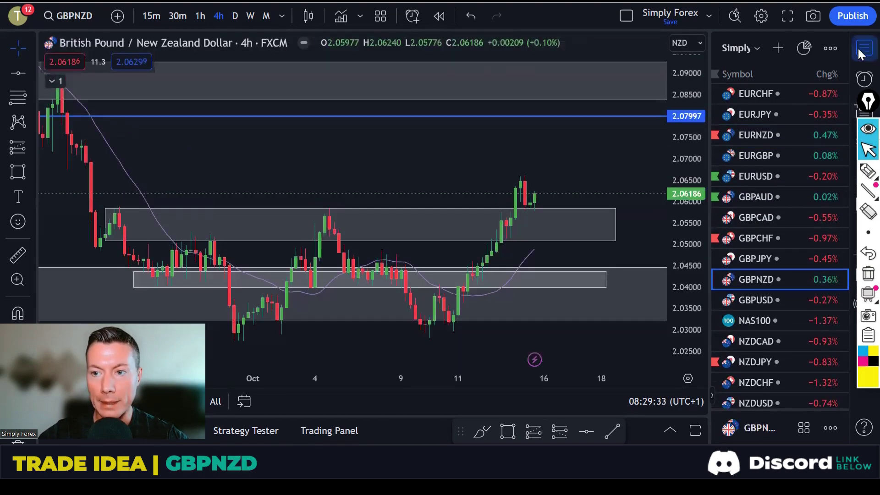
pyautogui.click(865, 48)
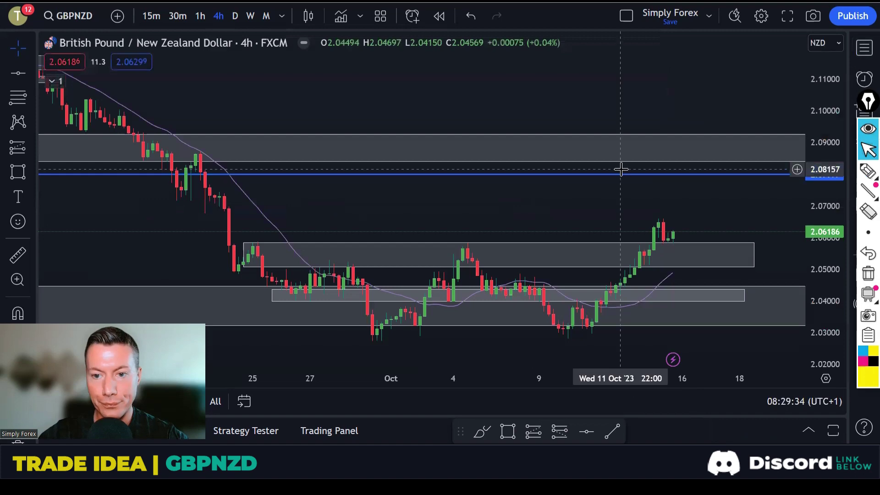
pyautogui.click(235, 15)
pyautogui.scroll(3, 662, 128)
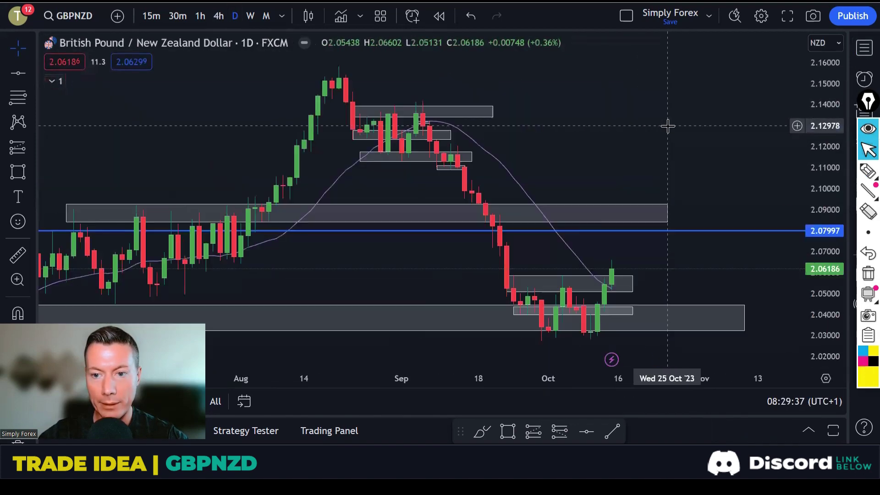
# Step: Switch GBPNZD to the weekly timeframe and underline the October 2022 and 2023 reactions along the long zone below 2.05000
pyautogui.click(250, 16)
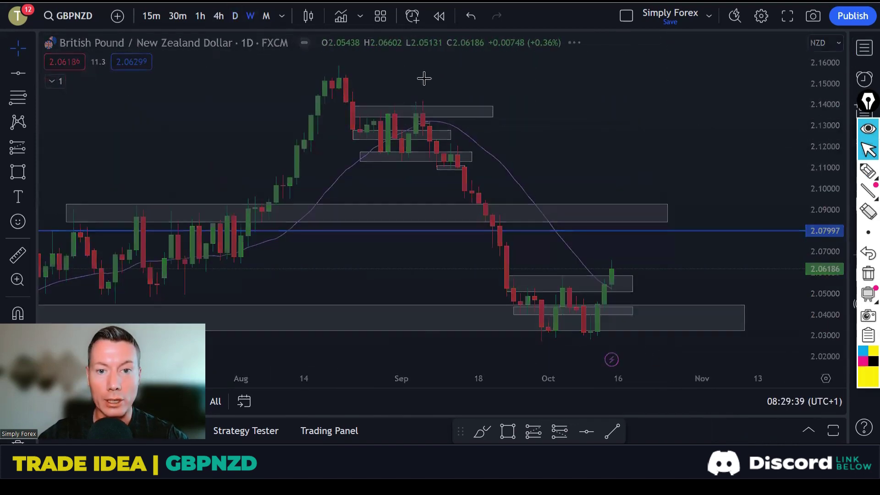
pyautogui.scroll(-5, 628, 302)
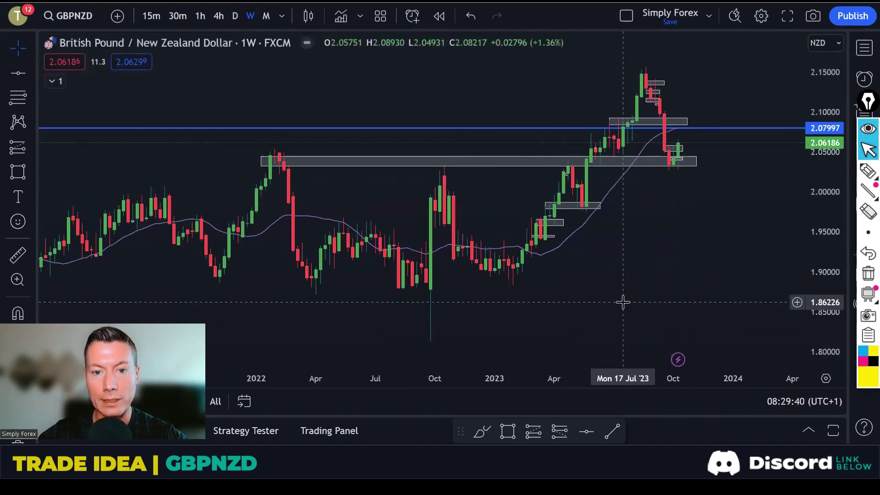
pyautogui.click(865, 176)
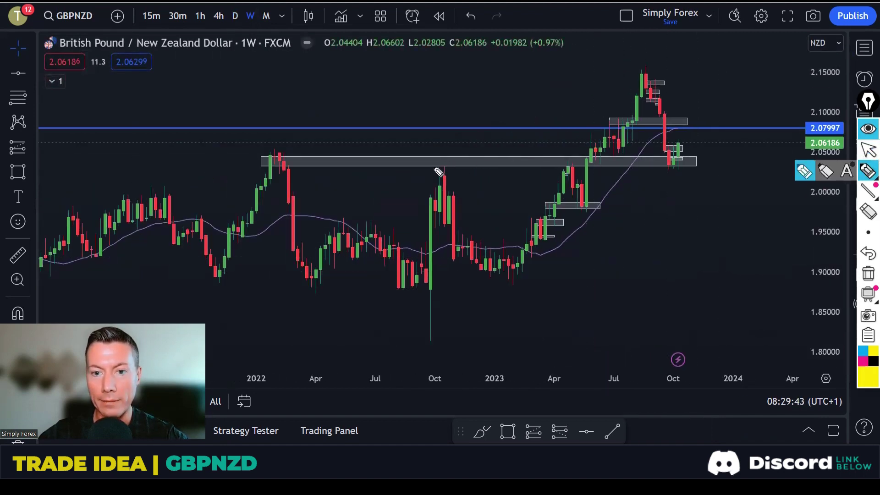
pyautogui.moveTo(434, 166); pyautogui.dragTo(454, 166)
pyautogui.moveTo(562, 164); pyautogui.dragTo(609, 161)
pyautogui.moveTo(669, 163); pyautogui.dragTo(681, 163)
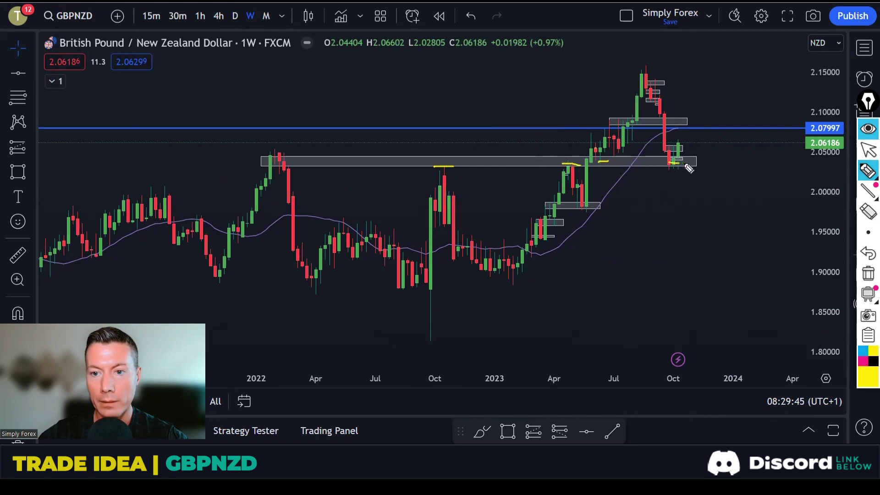
# Step: Clear the drawings on the weekly GBPNZD chart and switch it to the daily timeframe
pyautogui.click(868, 273)
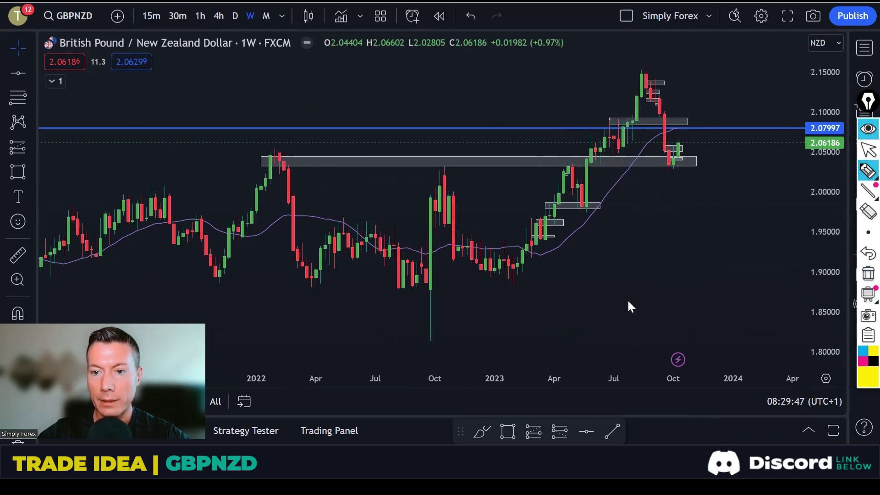
pyautogui.scroll(5, 628, 300)
pyautogui.scroll(2, 628, 301)
pyautogui.click(236, 15)
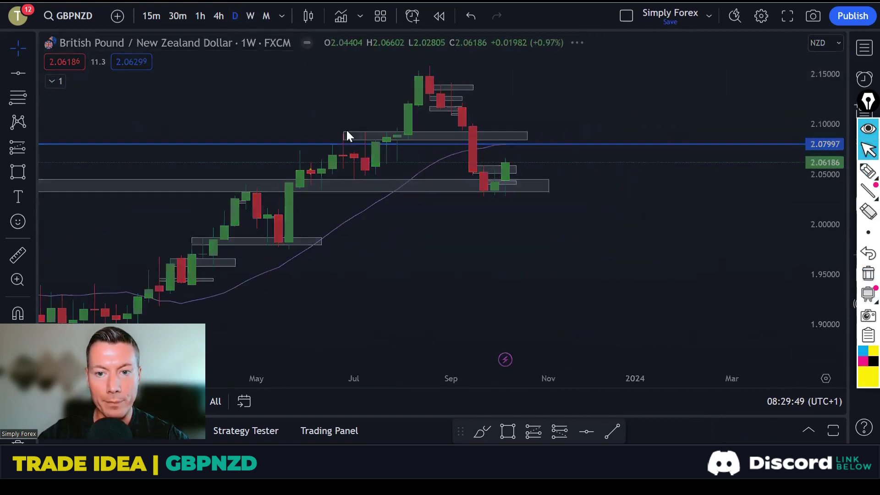
pyautogui.scroll(2, 583, 146)
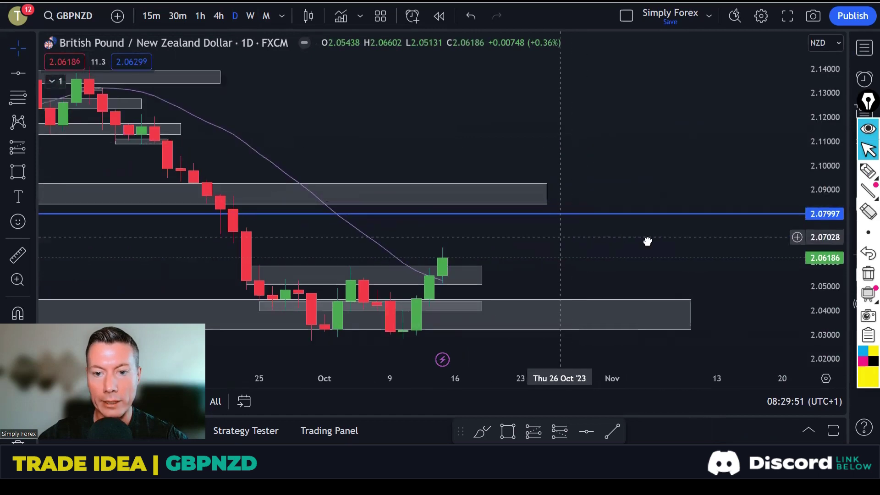
pyautogui.hscroll(-3, 651, 233)
pyautogui.hscroll(3, 657, 224)
# Step: Trace GBPNZD's September fall into the October double bottom, mark its middle peak, and draw an arrow up from the second low
pyautogui.click(868, 171)
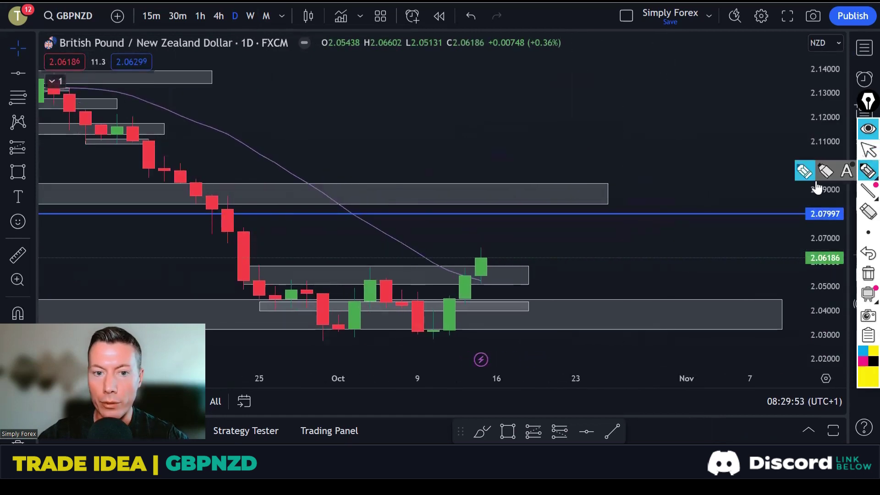
pyautogui.moveTo(114, 111)
pyautogui.mouseDown()
pyautogui.moveTo(324, 334)
pyautogui.moveTo(388, 276)
pyautogui.moveTo(439, 331)
pyautogui.mouseUp()
pyautogui.moveTo(362, 270); pyautogui.dragTo(411, 270)
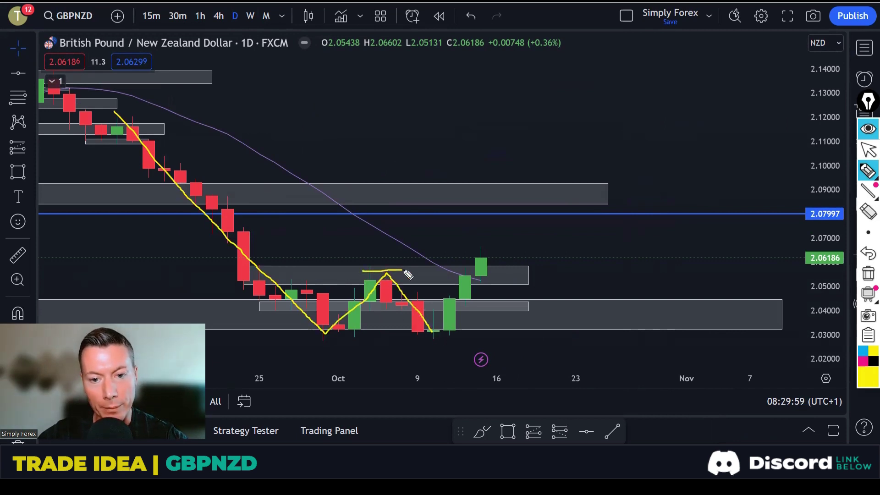
pyautogui.moveTo(352, 273); pyautogui.dragTo(410, 272)
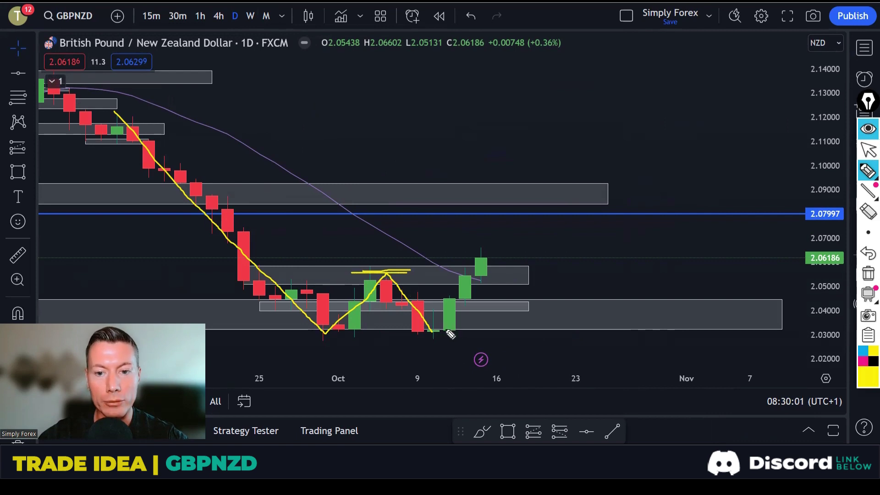
pyautogui.moveTo(438, 334)
pyautogui.mouseDown()
pyautogui.moveTo(465, 289)
pyautogui.moveTo(467, 255)
pyautogui.moveTo(473, 267)
pyautogui.mouseUp()
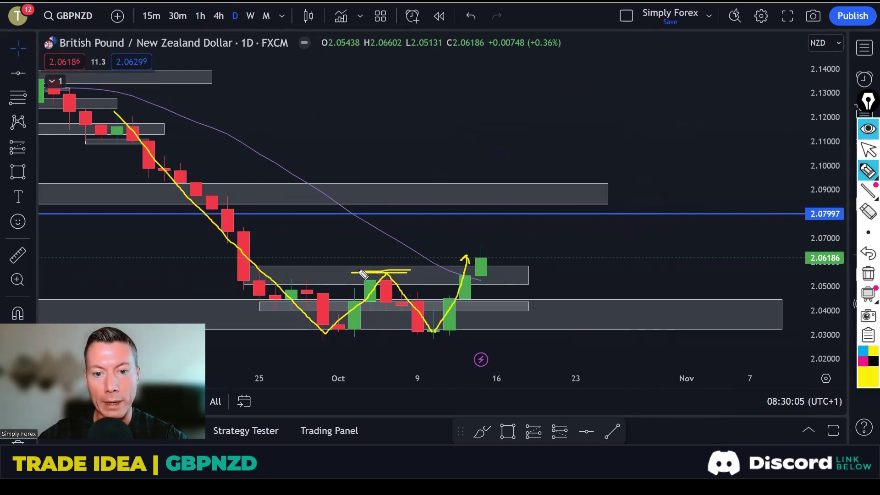
# Step: Underline the double bottom's middle peak again, circle the latest daily candle, and clear the drawings
pyautogui.moveTo(364, 274); pyautogui.dragTo(410, 270)
pyautogui.moveTo(490, 252)
pyautogui.mouseDown()
pyautogui.moveTo(474, 254)
pyautogui.moveTo(484, 285)
pyautogui.moveTo(494, 256)
pyautogui.mouseUp()
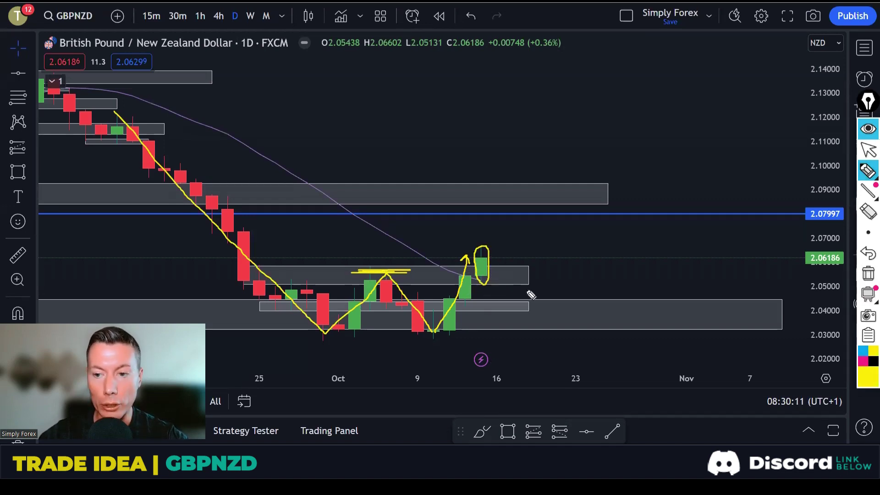
pyautogui.click(866, 276)
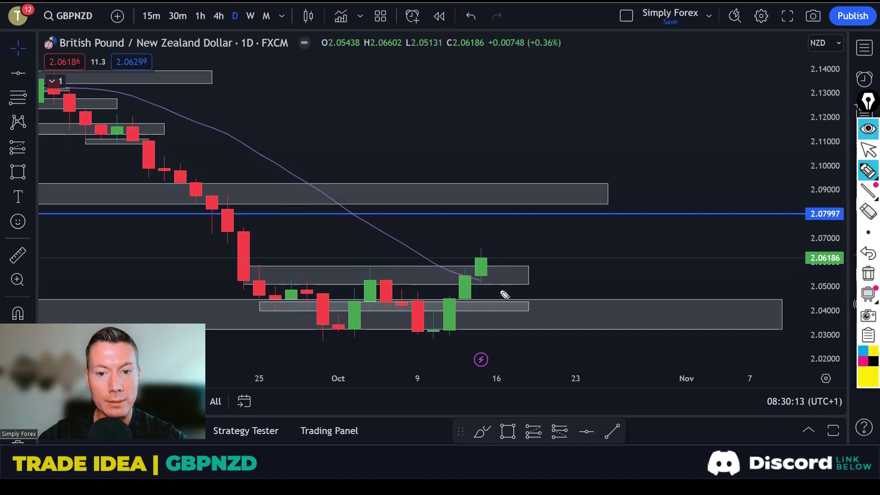
# Step: Mark possible pullback levels in the three zones beneath the latest daily candle, then clear the marks
pyautogui.moveTo(482, 273)
pyautogui.mouseDown()
pyautogui.moveTo(514, 273)
pyautogui.moveTo(507, 281)
pyautogui.moveTo(518, 303)
pyautogui.moveTo(492, 325)
pyautogui.mouseUp()
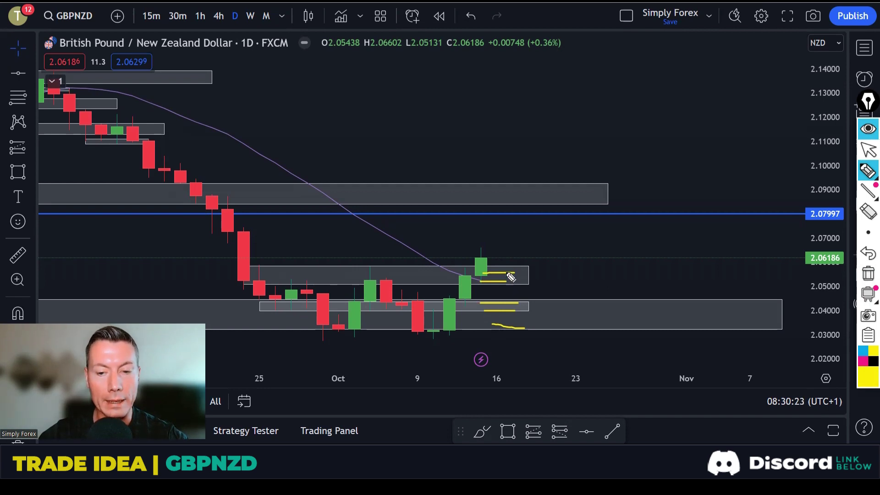
pyautogui.click(868, 274)
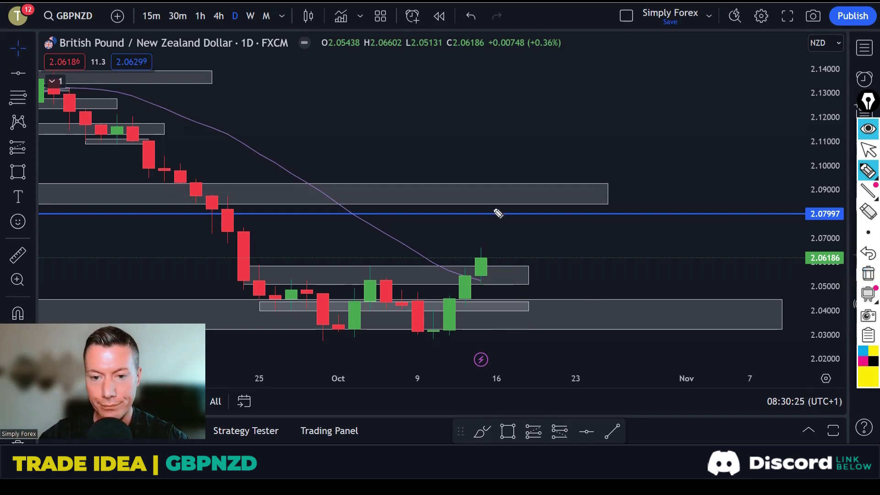
# Step: Switch GBPNZD to the 4-hour timeframe and underline the past reactions and latest lows along the upper zone
pyautogui.click(219, 15)
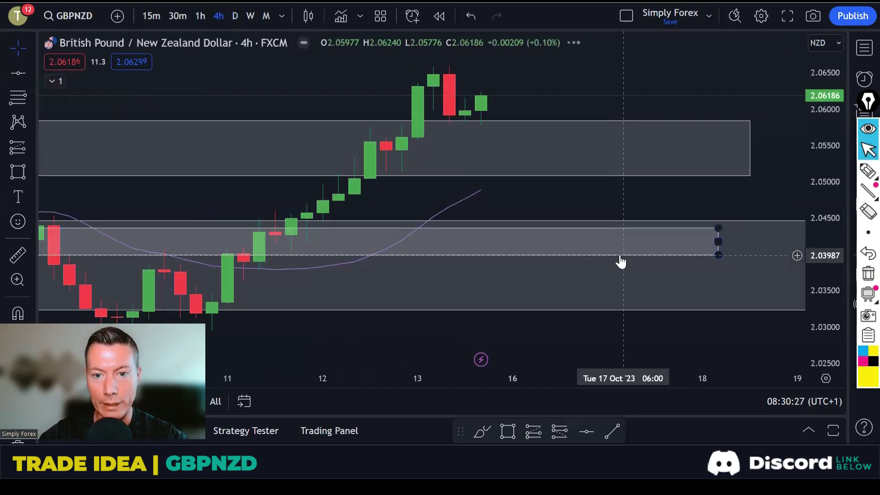
pyautogui.scroll(-5, 620, 262)
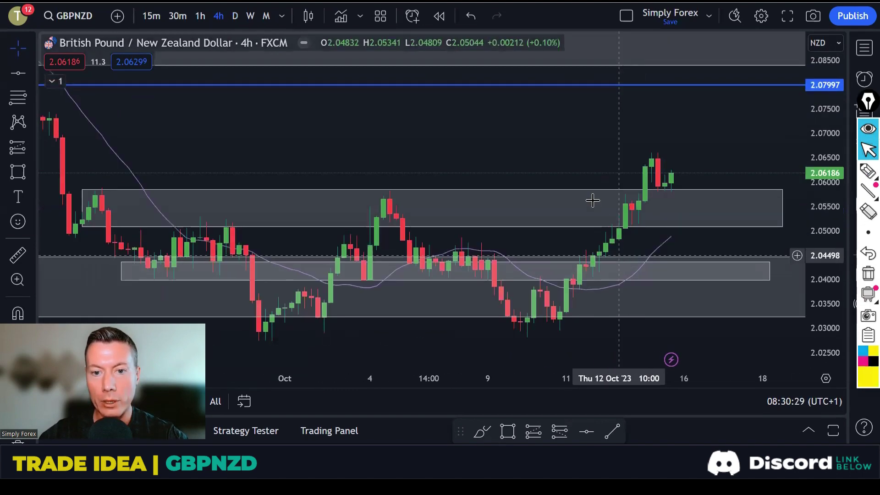
pyautogui.moveTo(593, 200); pyautogui.dragTo(552, 151)
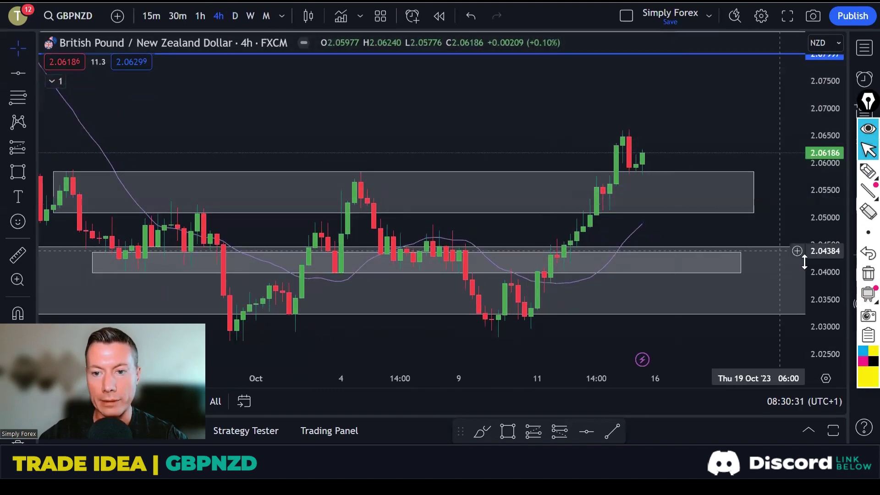
pyautogui.click(868, 171)
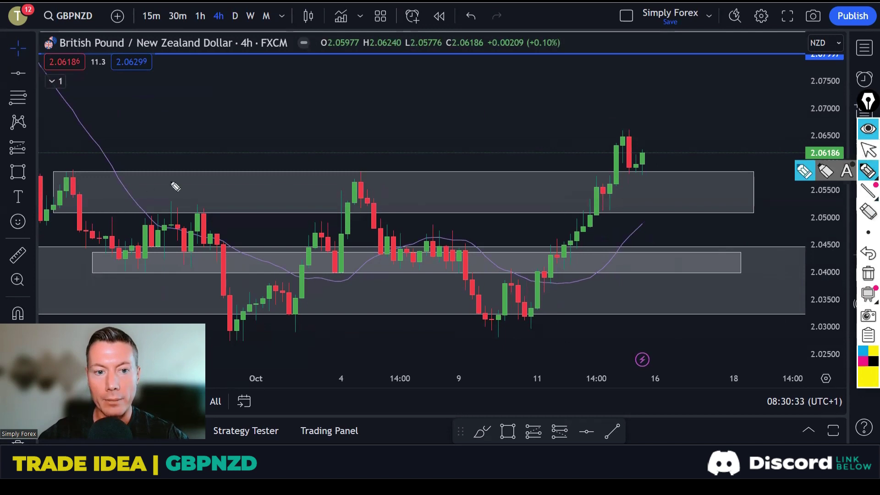
pyautogui.moveTo(54, 173); pyautogui.dragTo(91, 173)
pyautogui.moveTo(149, 209); pyautogui.dragTo(227, 208)
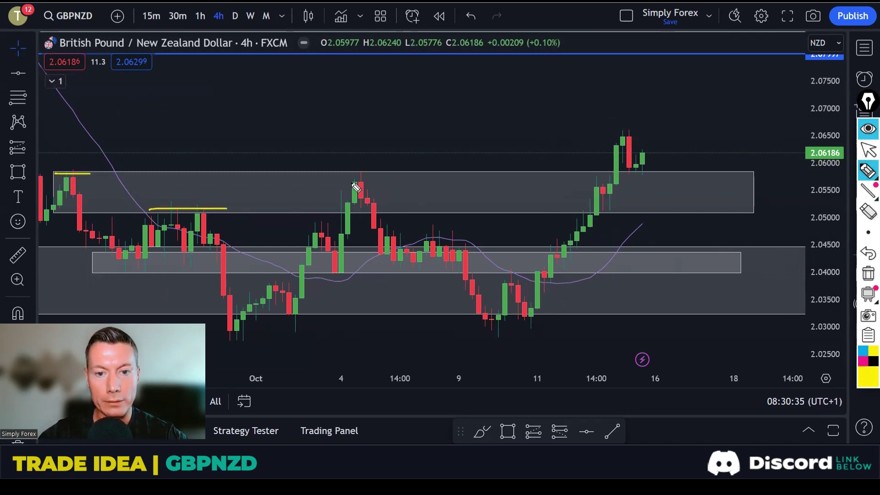
pyautogui.moveTo(350, 183); pyautogui.dragTo(403, 183)
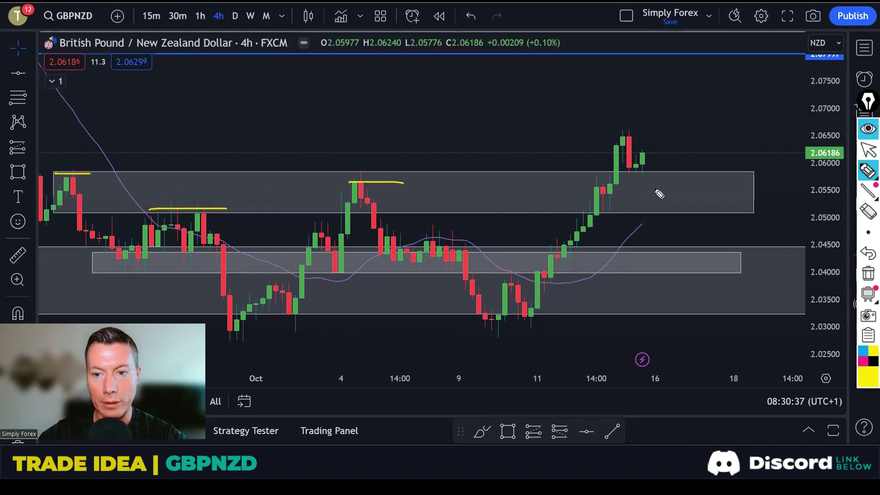
pyautogui.moveTo(631, 174); pyautogui.dragTo(648, 173)
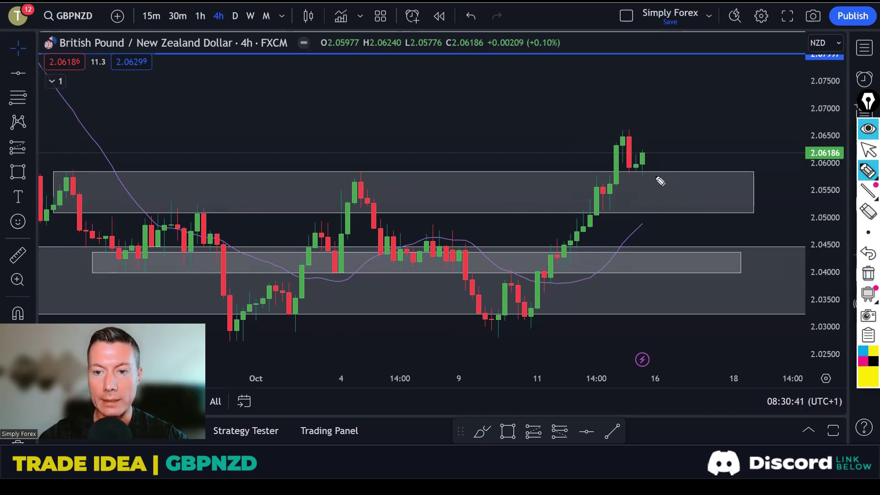
# Step: Circle the upper zone just below the latest candle, draw an arrow up to the 2.07997 line, underline that target, and clear the drawings
pyautogui.moveTo(650, 174)
pyautogui.mouseDown()
pyautogui.moveTo(668, 211)
pyautogui.moveTo(653, 175)
pyautogui.moveTo(668, 187)
pyautogui.moveTo(680, 73)
pyautogui.moveTo(673, 68)
pyautogui.moveTo(687, 61)
pyautogui.mouseUp()
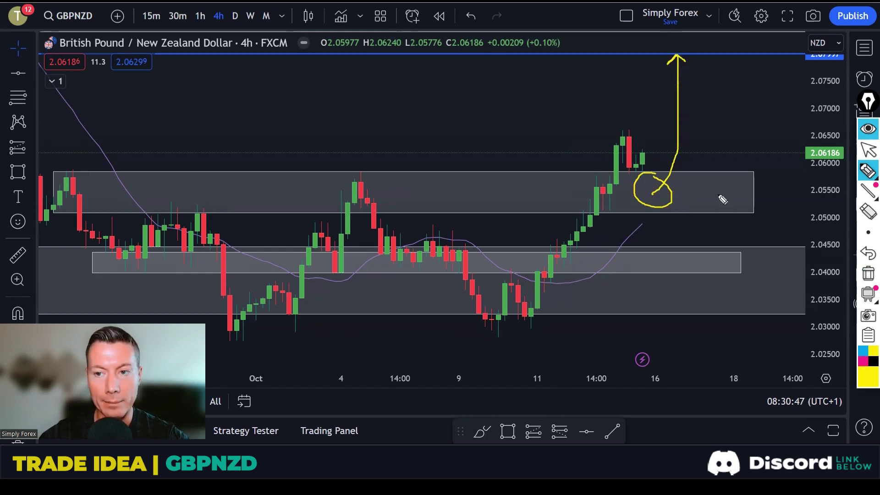
pyautogui.moveTo(626, 50); pyautogui.dragTo(686, 51)
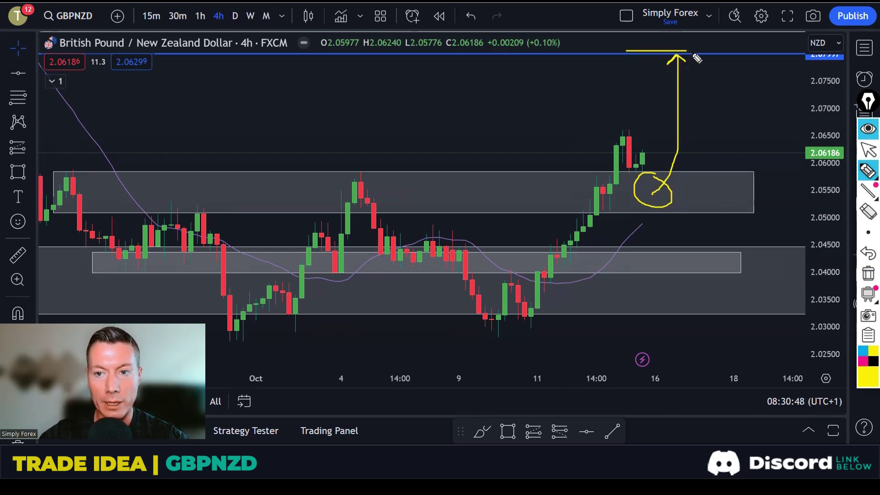
pyautogui.click(868, 274)
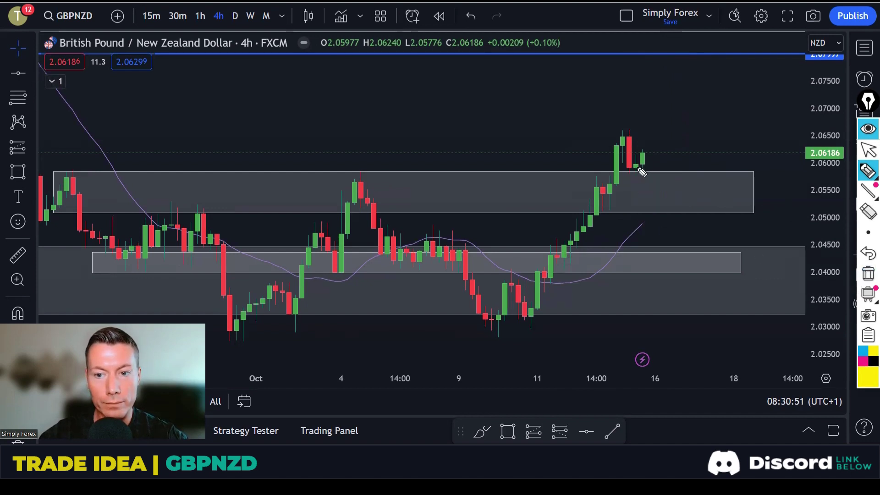
# Step: Sketch a pullback to the moving average at the upper zone's bottom edge, circle it, draw an arrow towards 2.07997, and clear the drawings
pyautogui.moveTo(637, 168)
pyautogui.mouseDown()
pyautogui.moveTo(660, 213)
pyautogui.moveTo(648, 221)
pyautogui.moveTo(661, 204)
pyautogui.moveTo(688, 198)
pyautogui.moveTo(700, 73)
pyautogui.mouseUp()
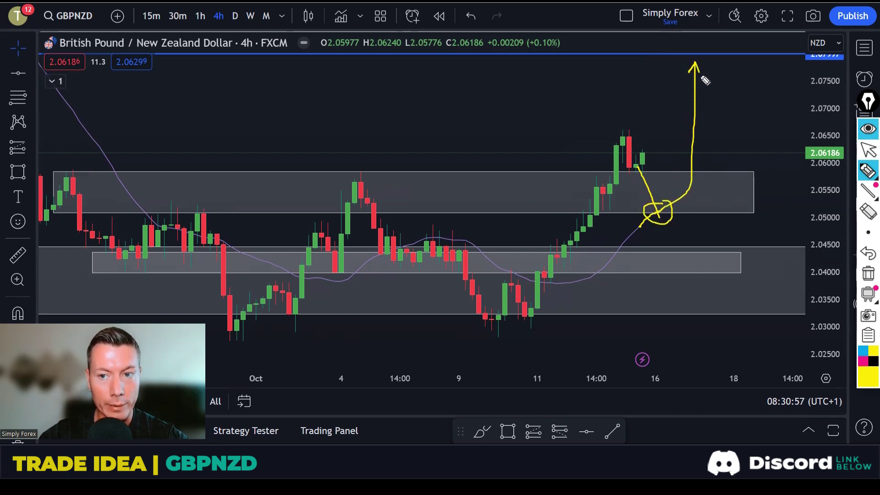
pyautogui.click(868, 274)
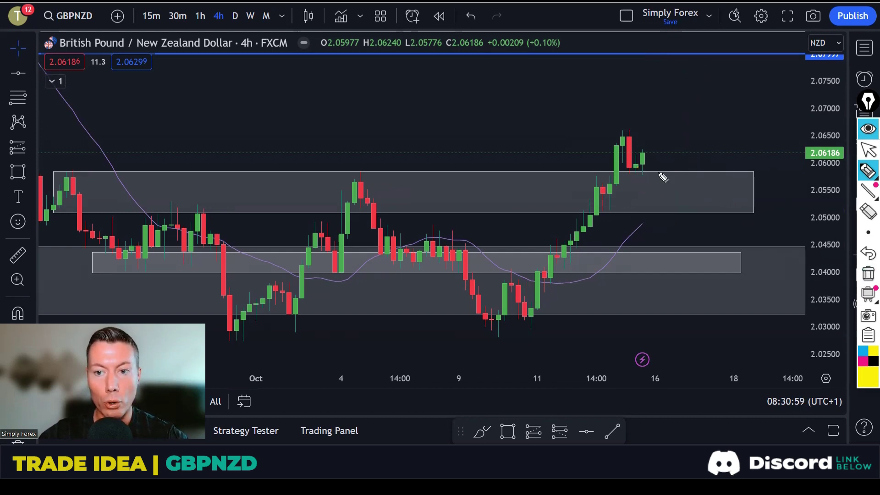
# Step: Sketch a deeper pullback into the small lower zone, underline the past reactions along that zone, and circle the pullback's end
pyautogui.moveTo(637, 169); pyautogui.dragTo(681, 256)
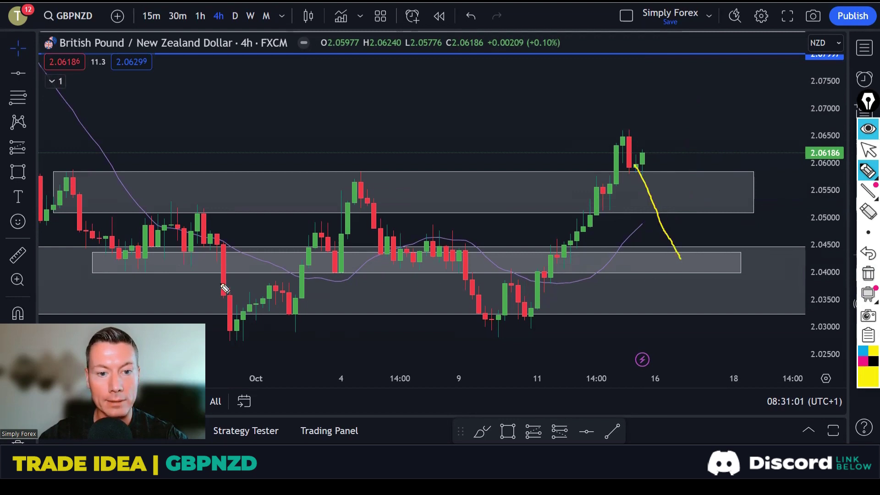
pyautogui.moveTo(106, 264); pyautogui.dragTo(215, 261)
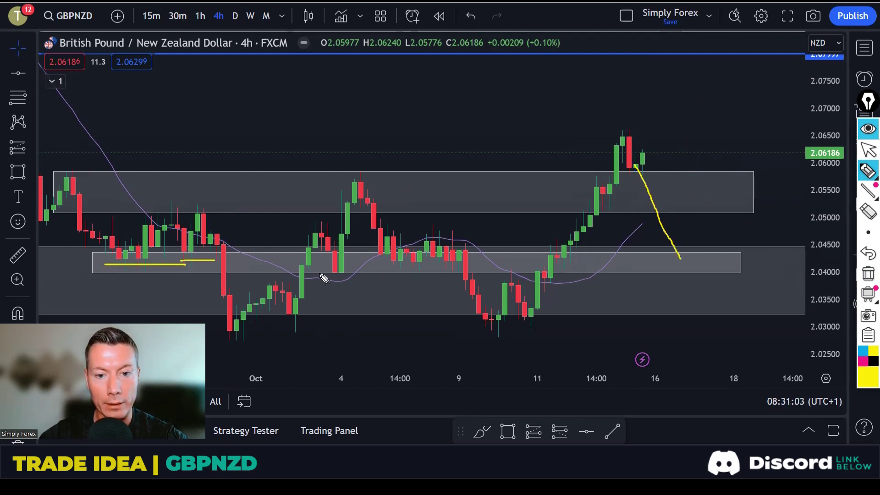
pyautogui.moveTo(319, 272); pyautogui.dragTo(440, 261)
pyautogui.moveTo(496, 269); pyautogui.dragTo(579, 265)
pyautogui.moveTo(668, 259)
pyautogui.mouseDown()
pyautogui.moveTo(696, 259)
pyautogui.moveTo(674, 250)
pyautogui.moveTo(690, 278)
pyautogui.moveTo(693, 253)
pyautogui.mouseUp()
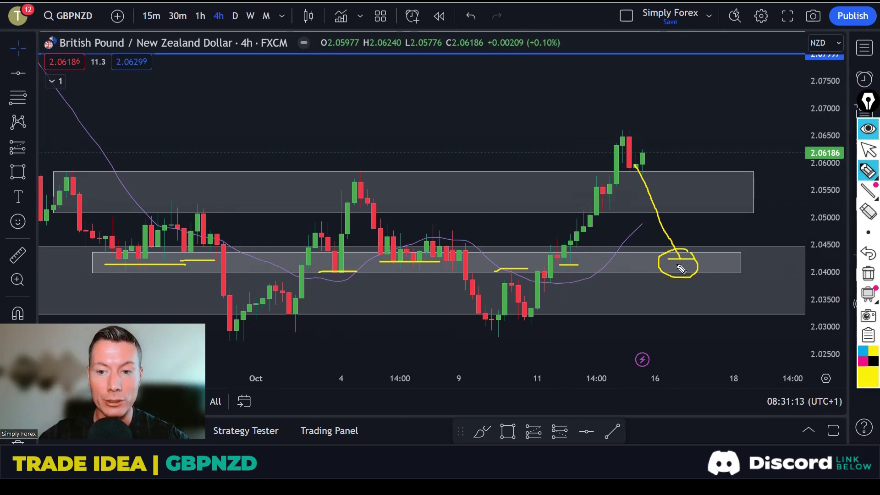
# Step: Draw an arrow from the circled zone up to the underlined recent high, extend it to 2.07997, and clear the drawings
pyautogui.moveTo(679, 265)
pyautogui.mouseDown()
pyautogui.moveTo(717, 236)
pyautogui.moveTo(730, 142)
pyautogui.moveTo(744, 152)
pyautogui.mouseUp()
pyautogui.moveTo(605, 144); pyautogui.dragTo(662, 144)
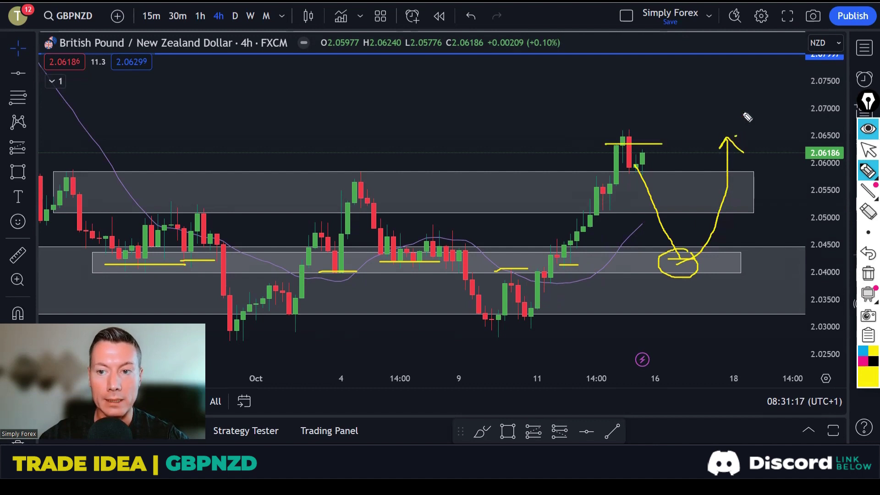
pyautogui.moveTo(736, 136)
pyautogui.mouseDown()
pyautogui.moveTo(744, 60)
pyautogui.moveTo(734, 68)
pyautogui.moveTo(752, 67)
pyautogui.mouseUp()
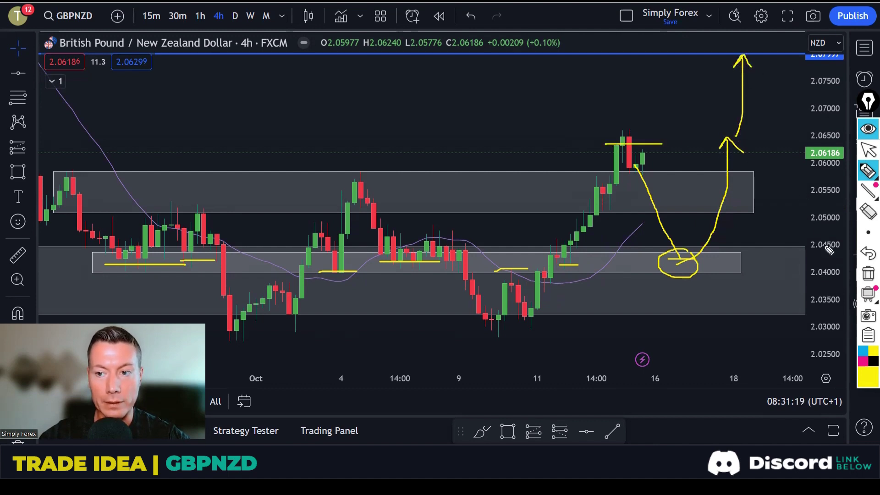
pyautogui.click(868, 274)
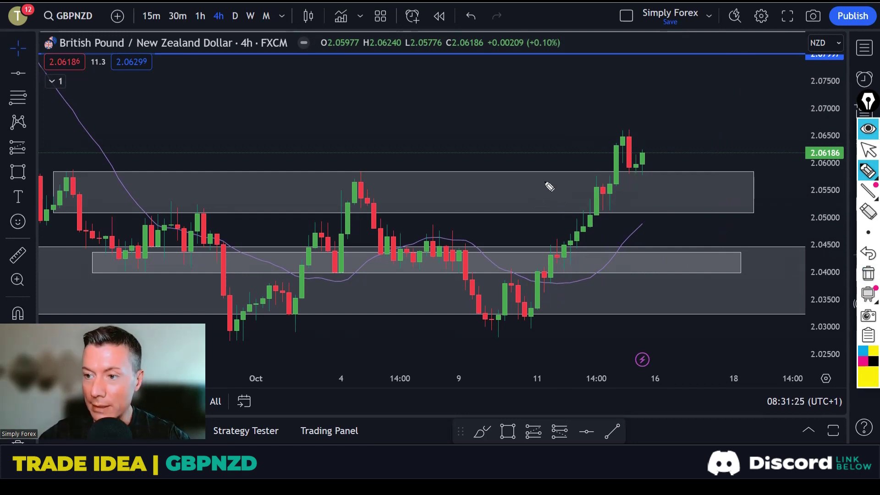
# Step: Show the watchlist, open the GBPCAD chart, and switch it to the daily timeframe
pyautogui.hotkey('ctrl', 'shift', '1')
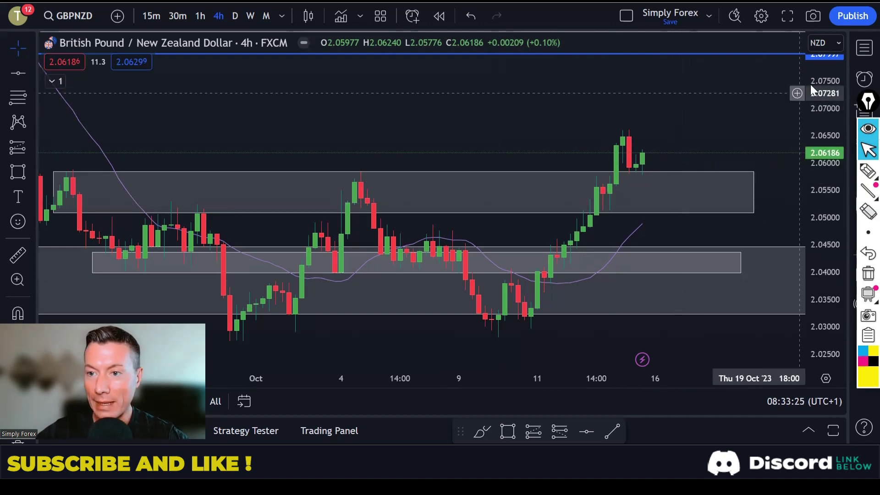
pyautogui.click(865, 47)
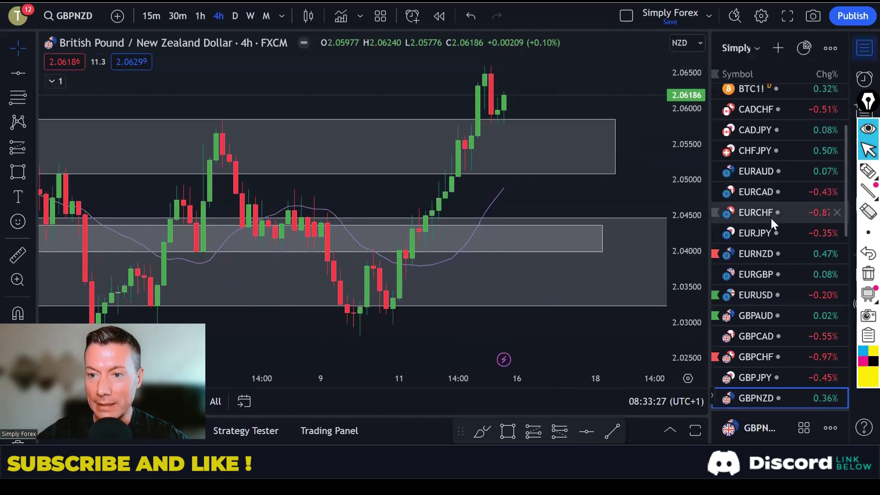
pyautogui.scroll(-3, 771, 218)
pyautogui.click(754, 266)
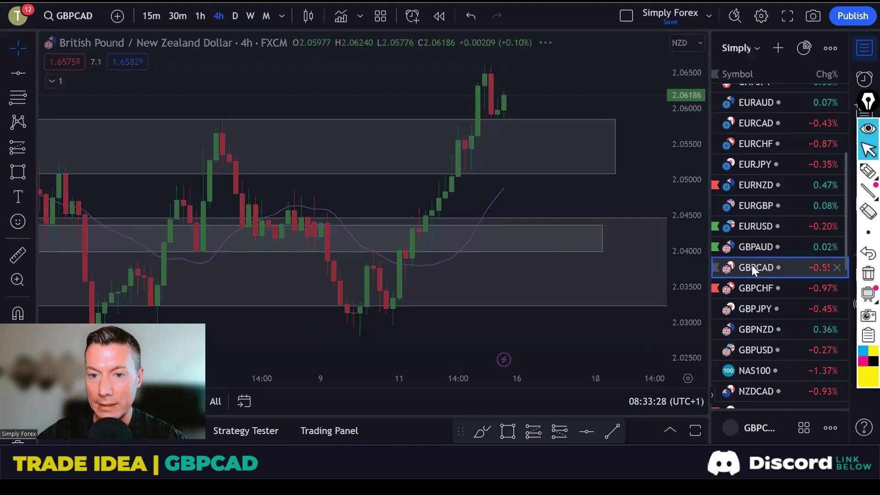
pyautogui.click(235, 16)
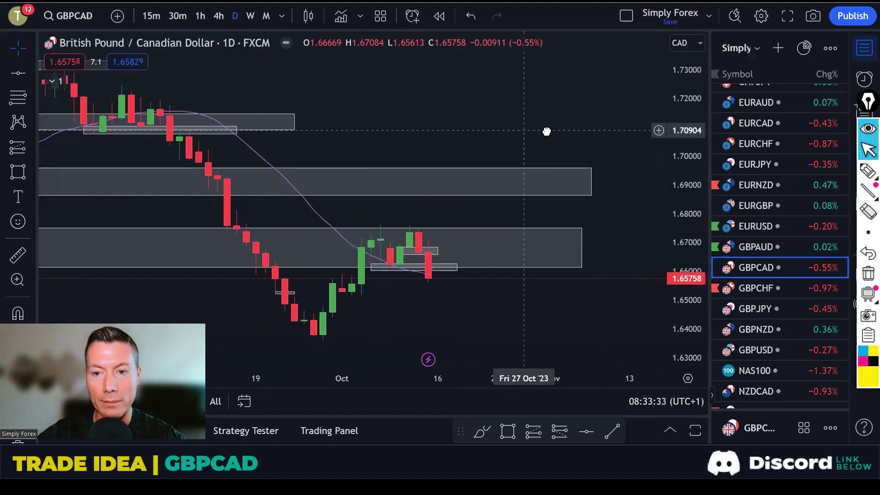
pyautogui.moveTo(546, 132); pyautogui.dragTo(566, 136)
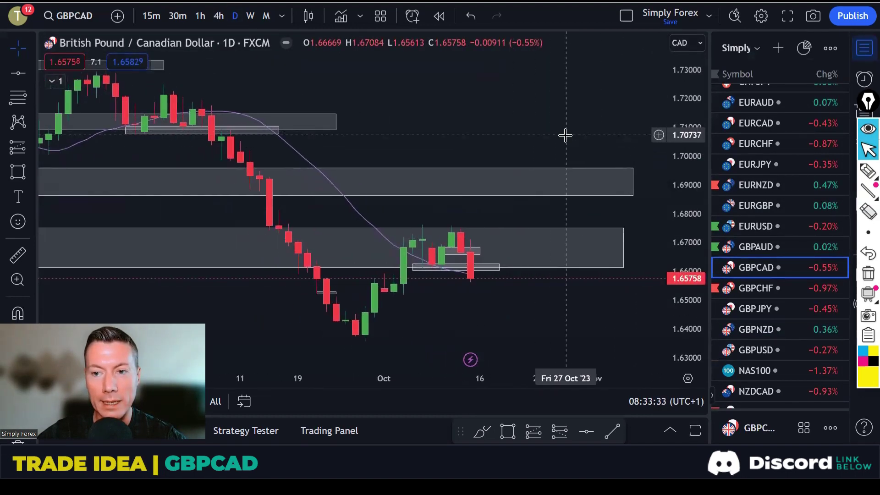
# Step: Handwrite "CAD" in the empty area above the latest GBPCAD candles
pyautogui.click(866, 172)
pyautogui.moveTo(473, 86)
pyautogui.mouseDown()
pyautogui.moveTo(468, 111)
pyautogui.moveTo(482, 91)
pyautogui.moveTo(493, 109)
pyautogui.moveTo(487, 100)
pyautogui.moveTo(501, 109)
pyautogui.moveTo(515, 98)
pyautogui.moveTo(502, 108)
pyautogui.mouseUp()
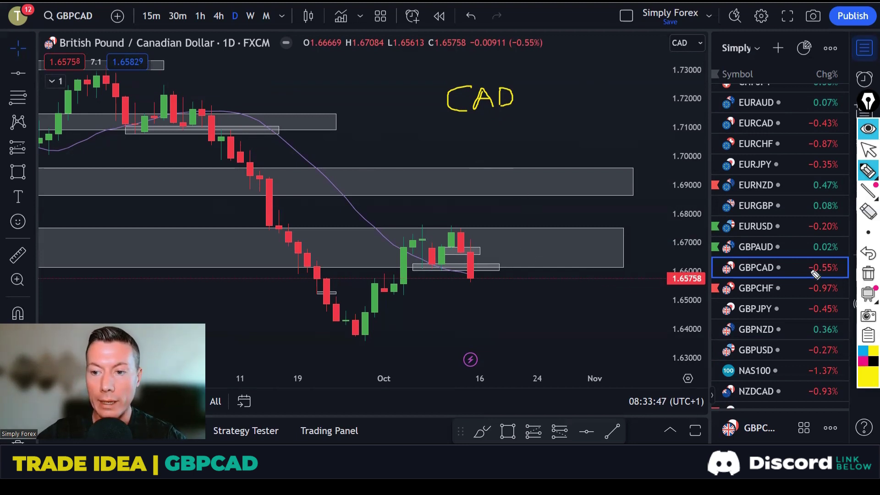
# Step: Clear the handwriting and trace the daily GBPCAD structure freehand: the long decline, the rebound, and the double top in the lower large zone
pyautogui.click(866, 275)
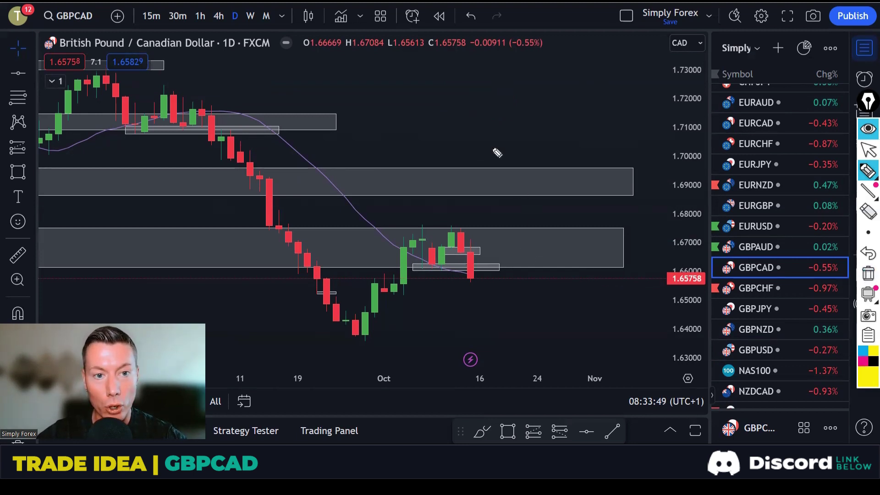
pyautogui.press('Escape')
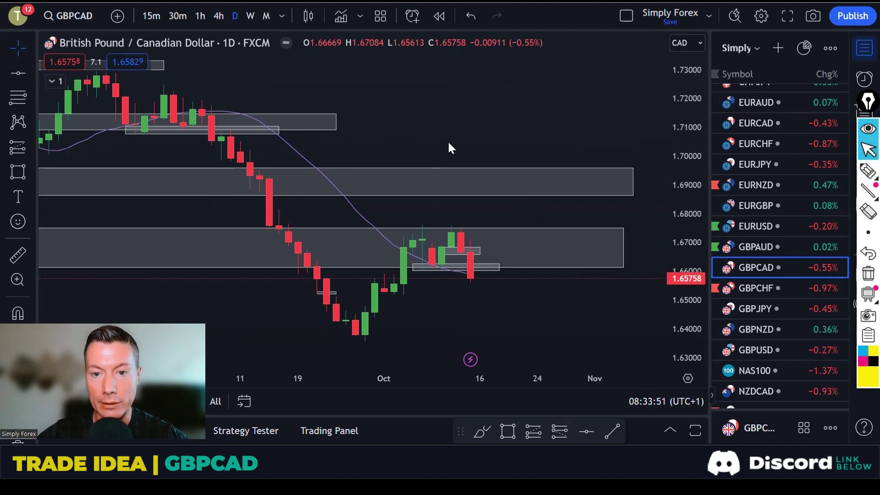
pyautogui.hscroll(-5, 487, 136)
pyautogui.hscroll(5, 487, 136)
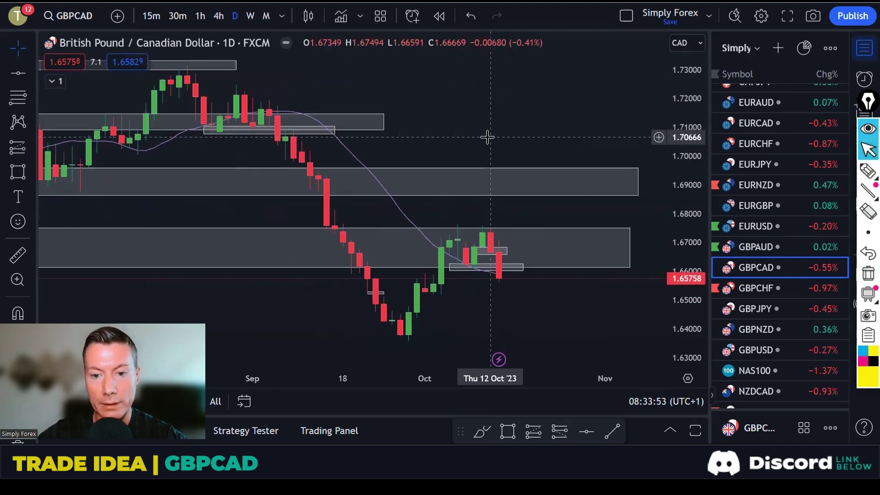
pyautogui.click(868, 171)
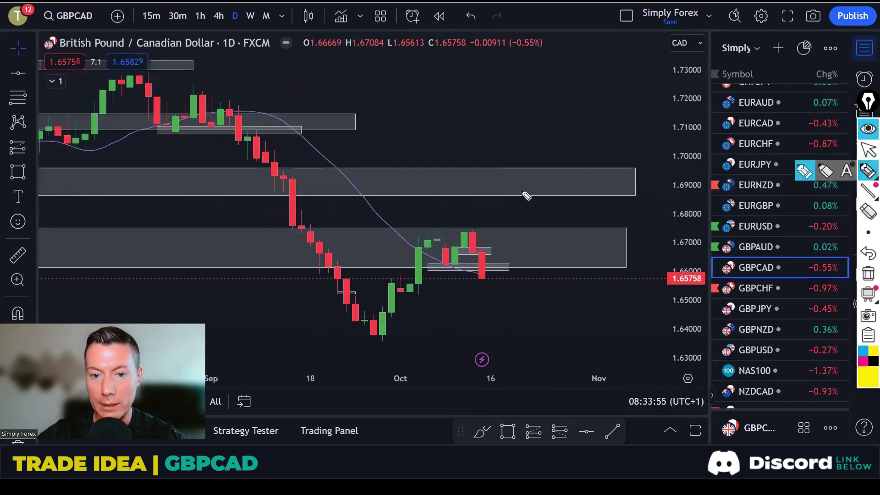
pyautogui.moveTo(206, 95)
pyautogui.mouseDown()
pyautogui.moveTo(371, 344)
pyautogui.moveTo(433, 231)
pyautogui.moveTo(458, 267)
pyautogui.moveTo(477, 237)
pyautogui.mouseUp()
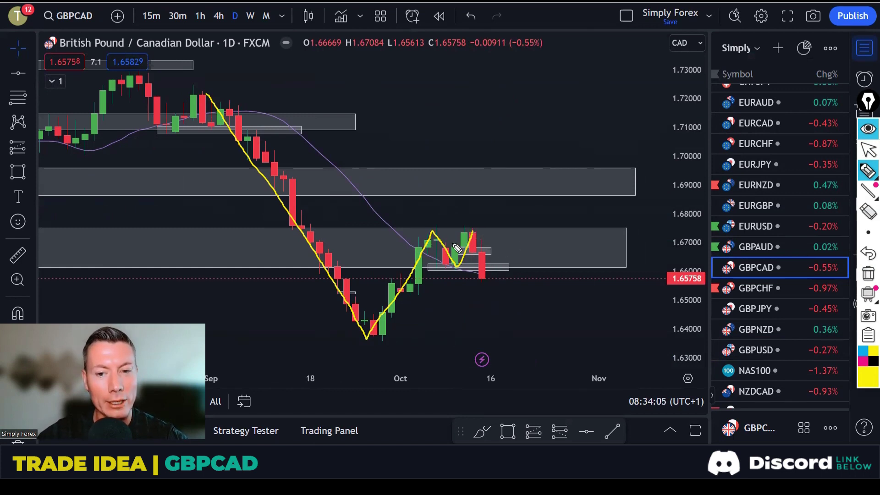
# Step: Mark the double top's highs and its neckline in the small zone, outline the latest bearish candle, and clear the drawings
pyautogui.moveTo(418, 233); pyautogui.dragTo(492, 234)
pyautogui.moveTo(421, 266)
pyautogui.mouseDown()
pyautogui.moveTo(479, 266)
pyautogui.moveTo(485, 238)
pyautogui.moveTo(477, 240)
pyautogui.moveTo(475, 269)
pyautogui.moveTo(487, 290)
pyautogui.moveTo(495, 262)
pyautogui.moveTo(480, 239)
pyautogui.moveTo(437, 270)
pyautogui.moveTo(464, 272)
pyautogui.mouseUp()
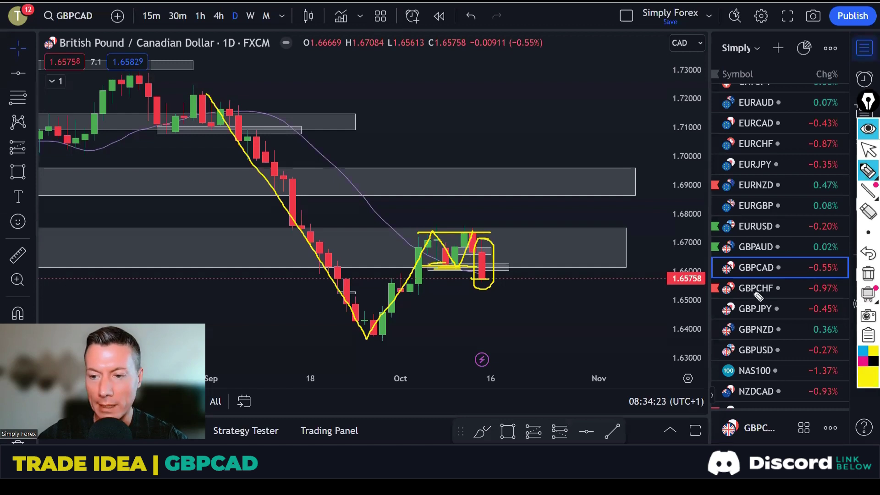
pyautogui.click(862, 275)
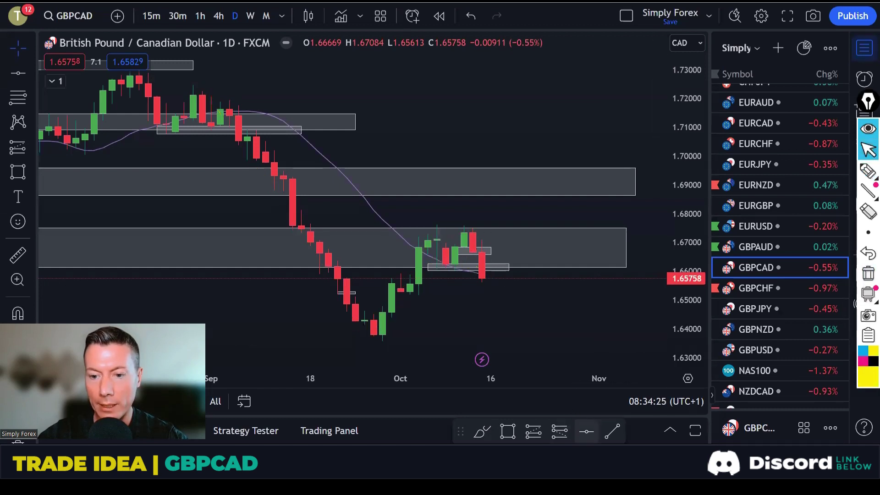
# Step: Place a horizontal line at 1.64051 near the recent daily swing low
pyautogui.click(586, 430)
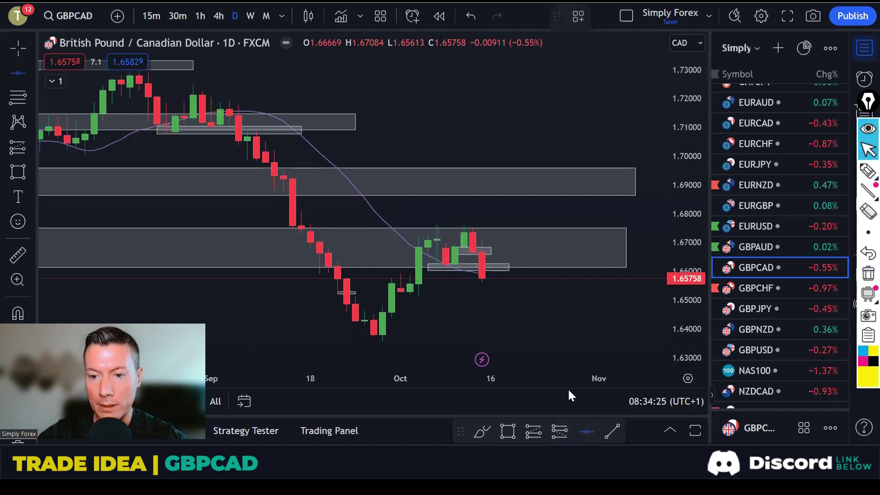
pyautogui.click(548, 328)
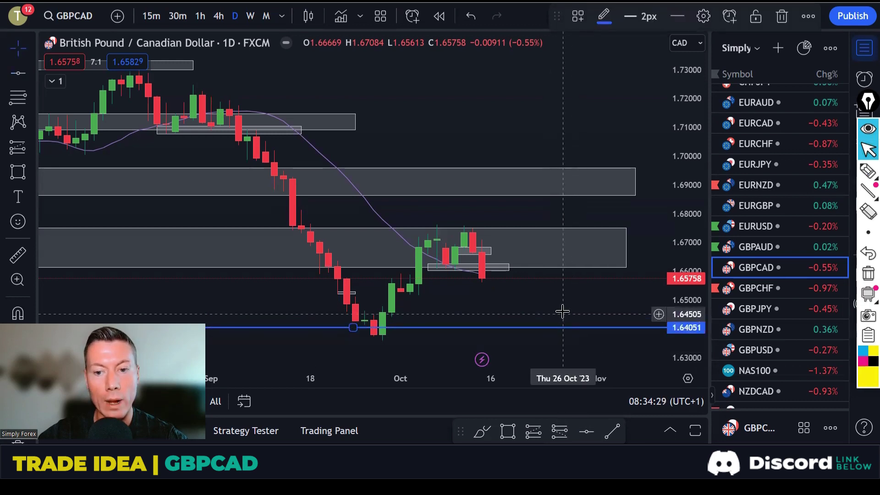
pyautogui.scroll(-1, 561, 311)
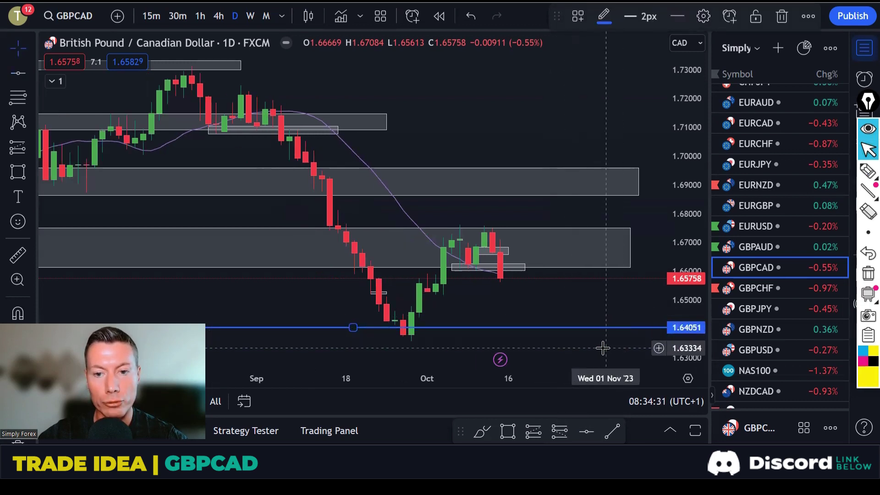
# Step: Switch GBPCAD to the 4-hour timeframe and circle a pullback area inside the broken lower small zone
pyautogui.click(217, 16)
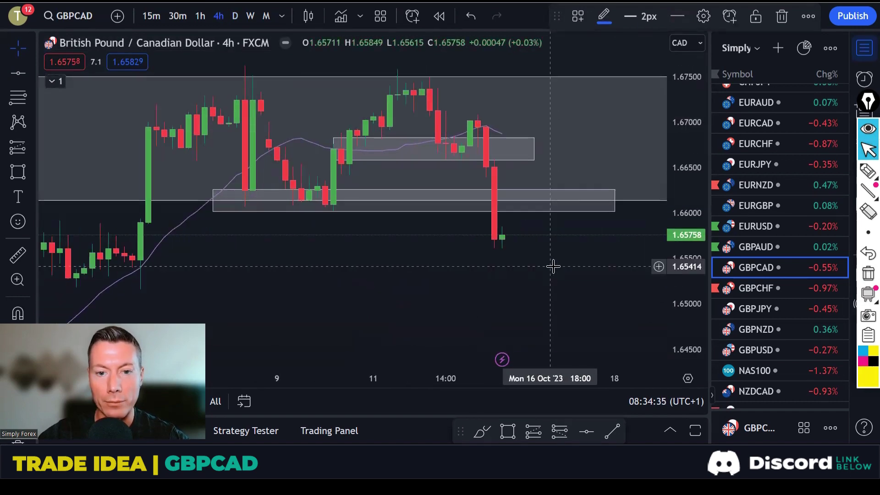
pyautogui.moveTo(541, 289); pyautogui.dragTo(510, 297)
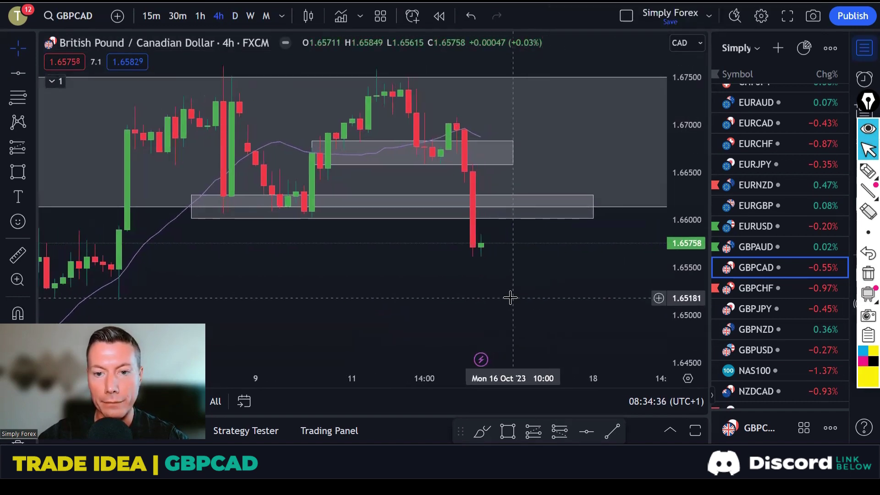
pyautogui.click(867, 172)
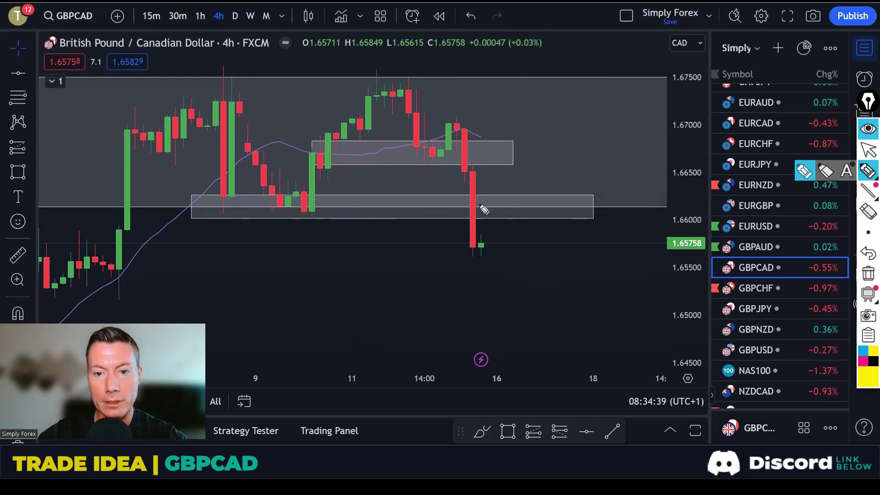
pyautogui.moveTo(484, 210)
pyautogui.mouseDown()
pyautogui.moveTo(534, 208)
pyautogui.moveTo(497, 202)
pyautogui.moveTo(528, 212)
pyautogui.moveTo(523, 202)
pyautogui.mouseUp()
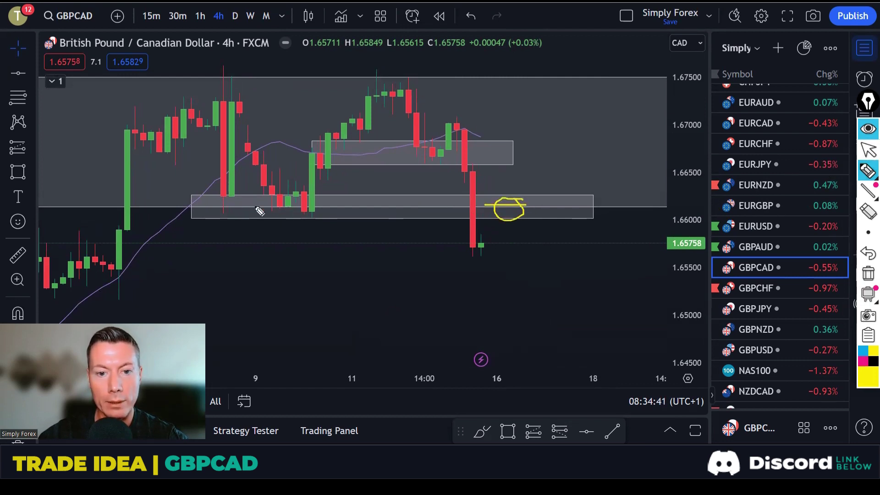
# Step: Underline the past lows along the lower small zone, draw an arrow down from the circle to about 1.651, and clear the drawings
pyautogui.moveTo(257, 207); pyautogui.dragTo(316, 206)
pyautogui.moveTo(200, 208); pyautogui.dragTo(234, 207)
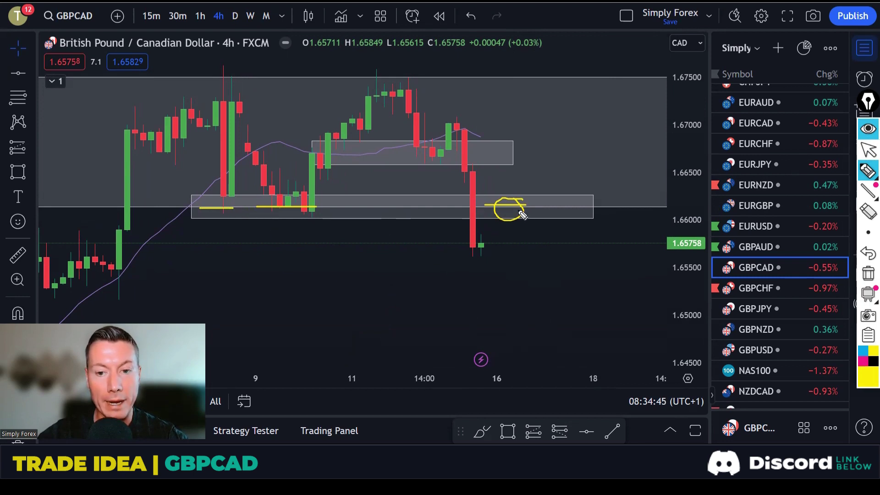
pyautogui.moveTo(515, 206)
pyautogui.mouseDown()
pyautogui.moveTo(562, 297)
pyautogui.moveTo(570, 287)
pyautogui.moveTo(553, 304)
pyautogui.mouseUp()
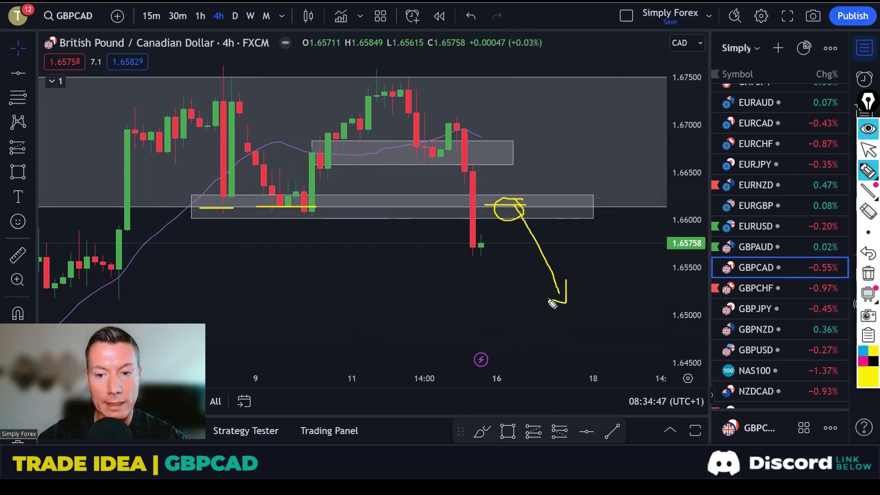
pyautogui.click(868, 274)
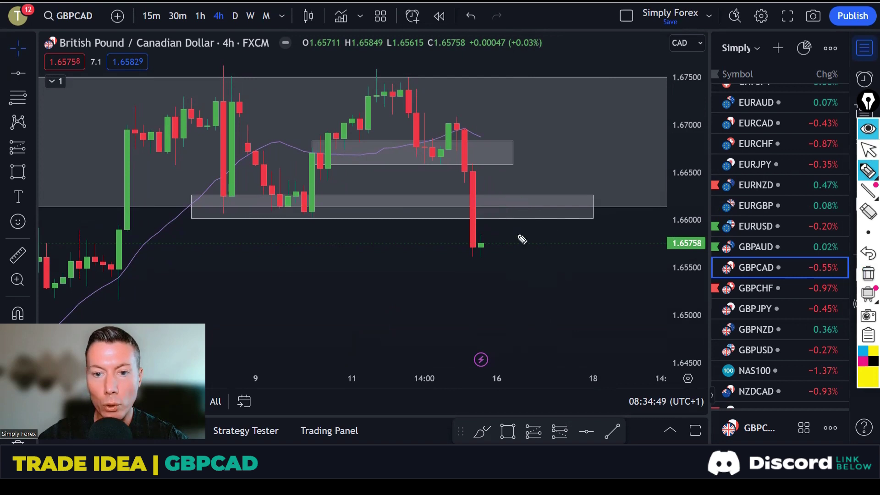
# Step: Sketch a deeper pullback to the upper small zone, underline its past lows, continue the moving average toward it, and circle the meeting point
pyautogui.moveTo(476, 244); pyautogui.dragTo(501, 169)
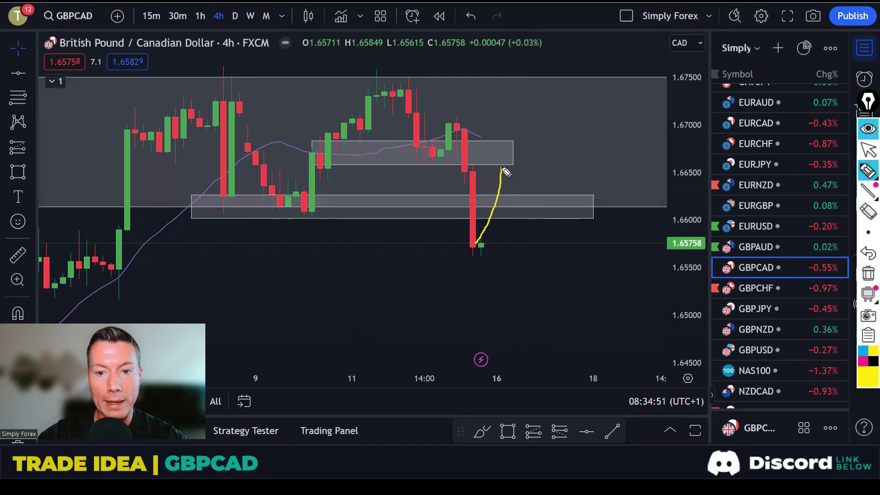
pyautogui.moveTo(415, 163)
pyautogui.mouseDown()
pyautogui.moveTo(472, 161)
pyautogui.moveTo(506, 149)
pyautogui.moveTo(499, 156)
pyautogui.mouseUp()
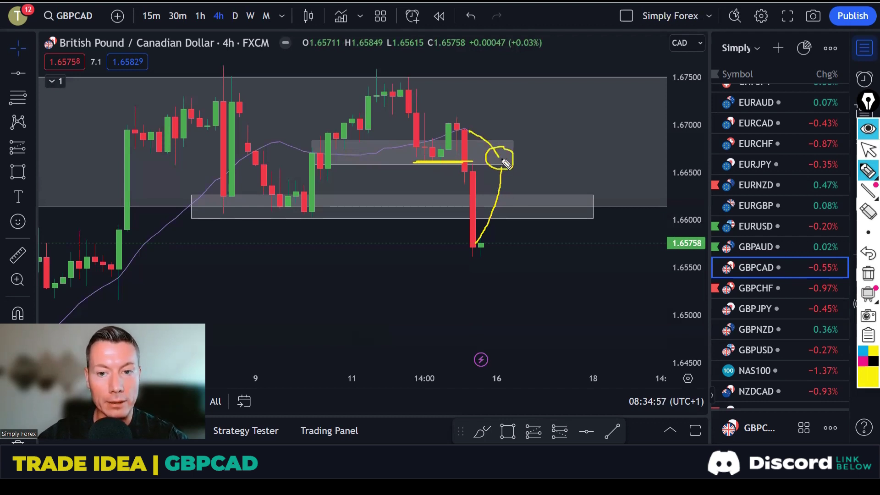
# Step: Draw an arrow from the circled zone down to the underlined recent low, extend it to about 1.6475, and clear the drawings
pyautogui.moveTo(504, 163)
pyautogui.mouseDown()
pyautogui.moveTo(548, 245)
pyautogui.moveTo(542, 248)
pyautogui.mouseUp()
pyautogui.moveTo(453, 249); pyautogui.dragTo(503, 249)
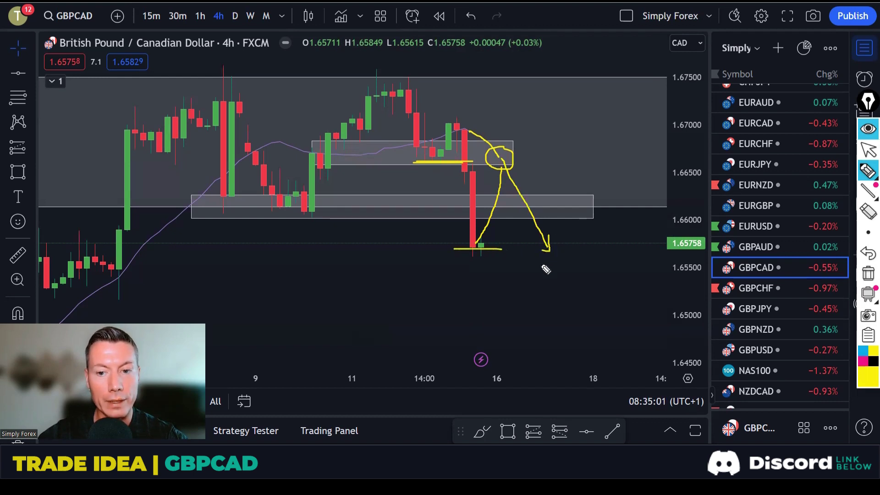
pyautogui.moveTo(555, 257); pyautogui.dragTo(561, 273)
pyautogui.moveTo(583, 304)
pyautogui.mouseDown()
pyautogui.moveTo(606, 341)
pyautogui.moveTo(570, 336)
pyautogui.mouseUp()
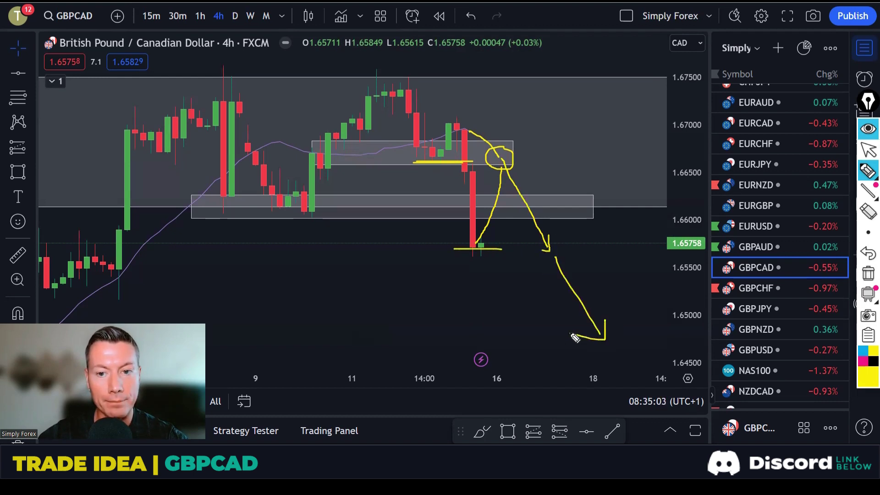
pyautogui.click(862, 275)
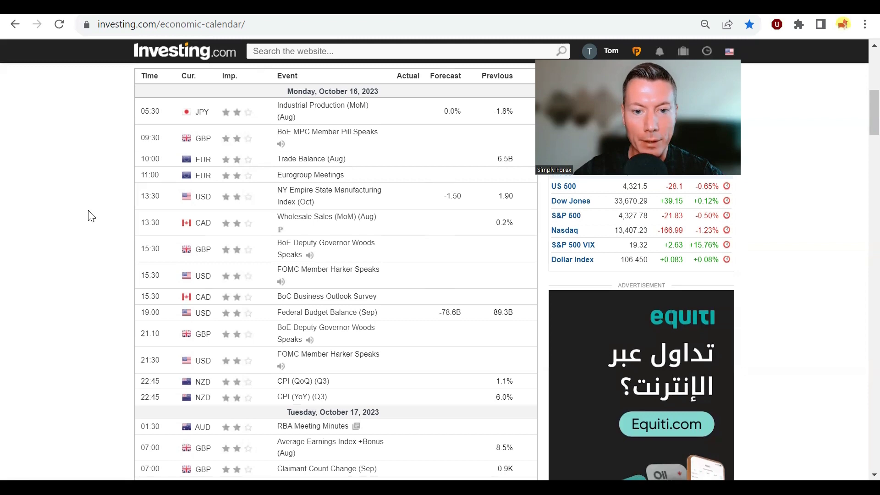
# Step: Review next week's events on the Investing.com economic calendar for Monday, October 16 and Tuesday, October 17
pyautogui.scroll(-2, 91, 216)
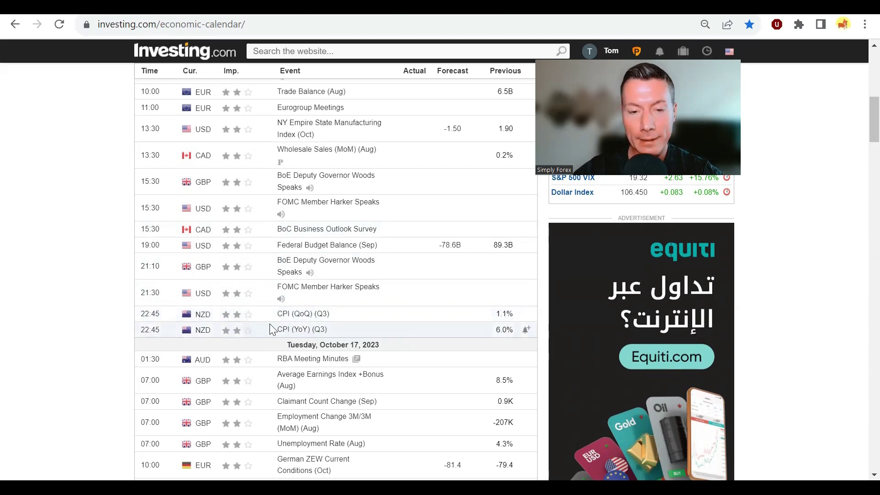
pyautogui.scroll(-2, 270, 261)
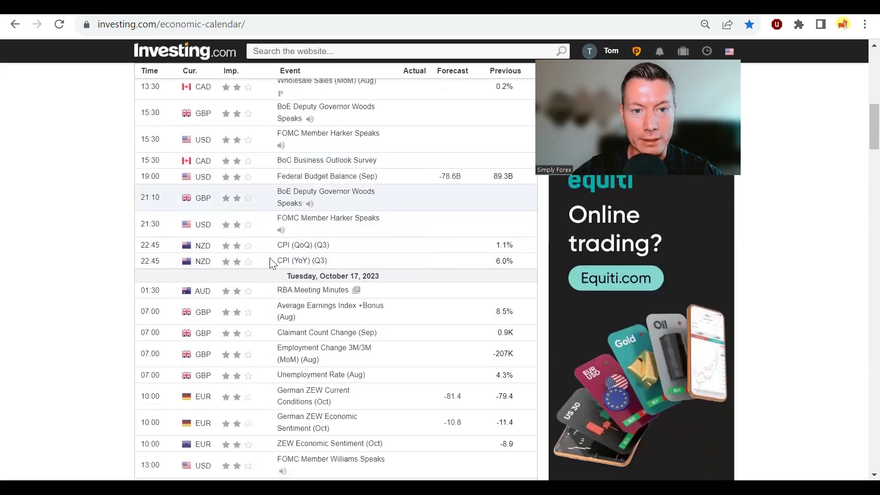
pyautogui.scroll(5, 270, 260)
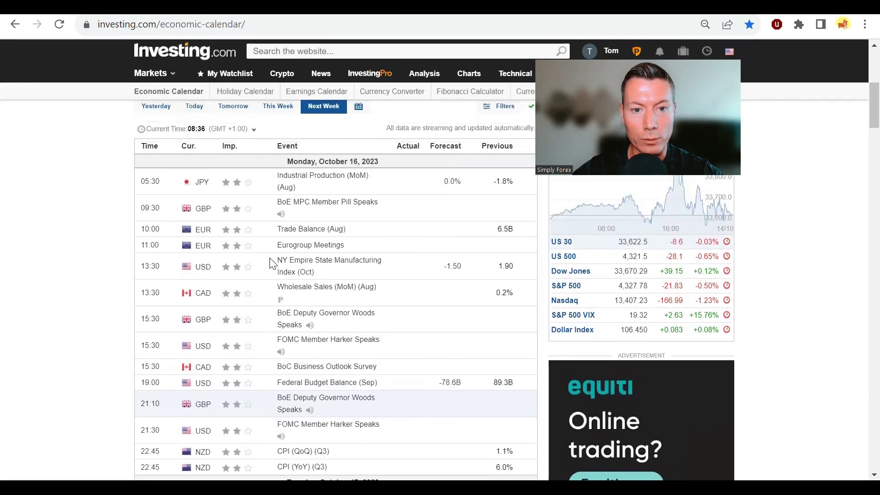